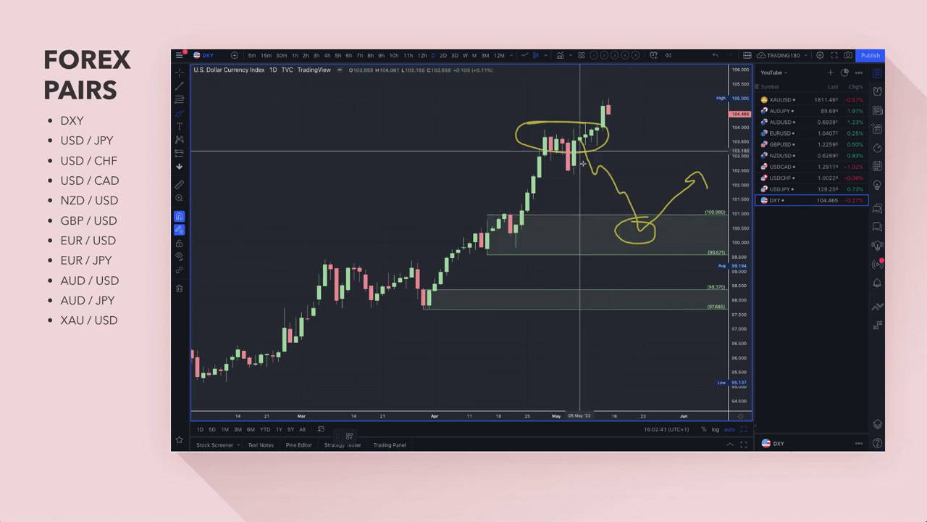
Step: Delete the yellow projected path and both yellow circles from the DXY daily chart, keeping the green demand zones
{"action": "left_click", "coordinate": [631, 206]}
{"action": "key", "text": "Delete"}
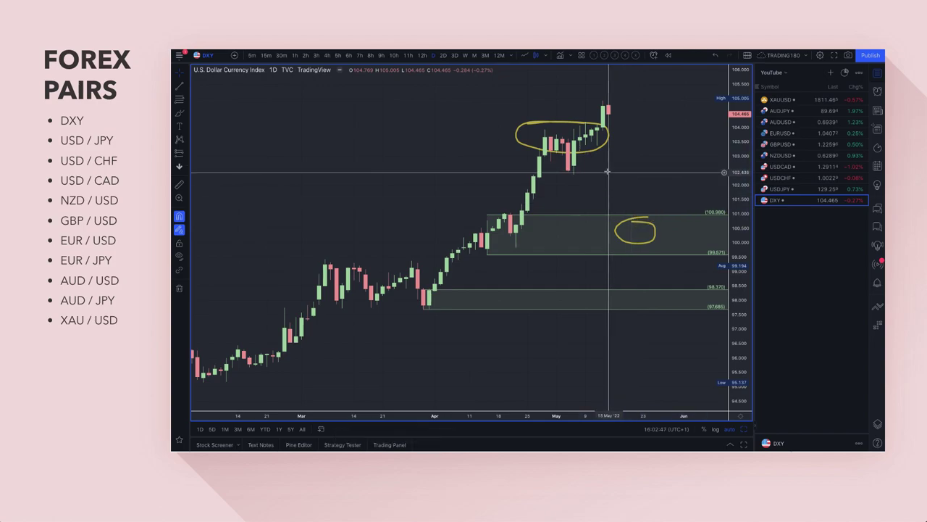
{"action": "key", "text": "Delete"}
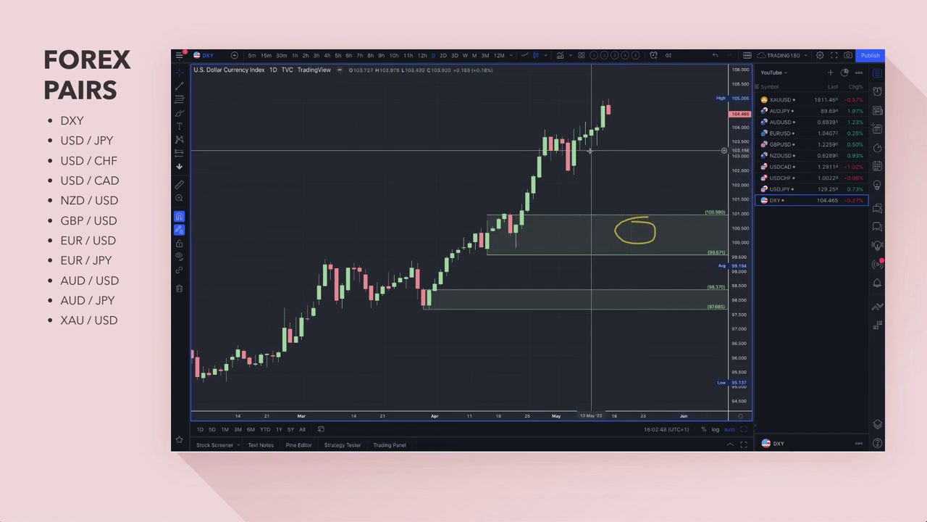
{"action": "left_click", "coordinate": [645, 226]}
{"action": "key", "text": "Delete"}
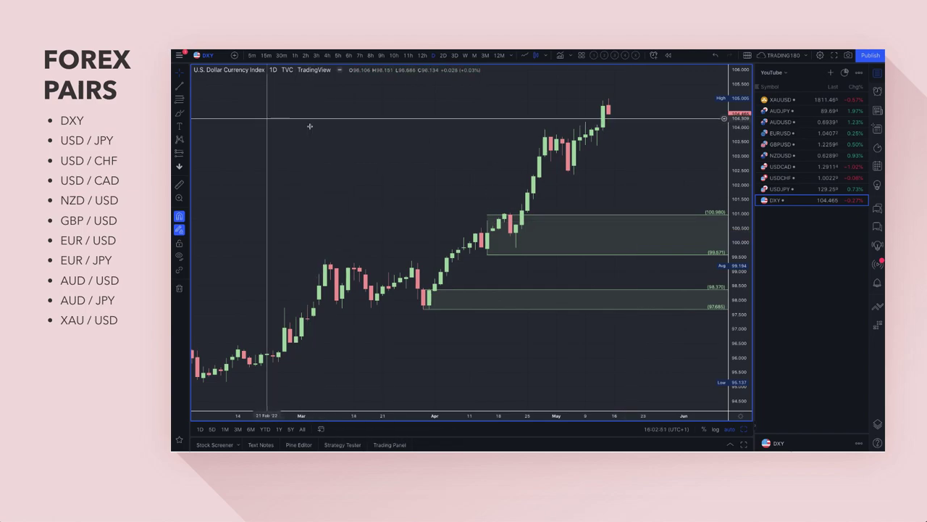
Step: Draw a Fib Retracement from 103.464 to 102.352 at the early-May pullback candles and apply the "2. DEMAND" drawing template
{"action": "left_click", "coordinate": [571, 141]}
{"action": "left_click", "coordinate": [573, 174]}
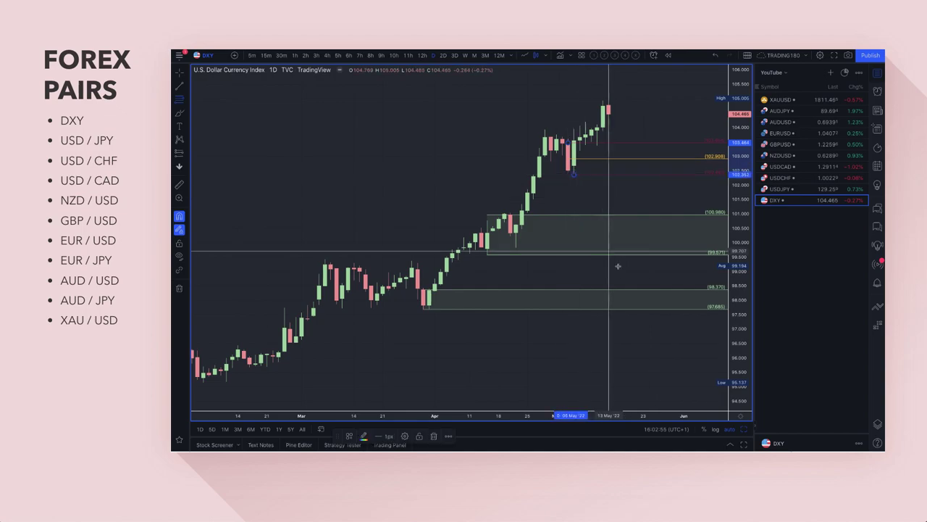
{"action": "left_click", "coordinate": [351, 438]}
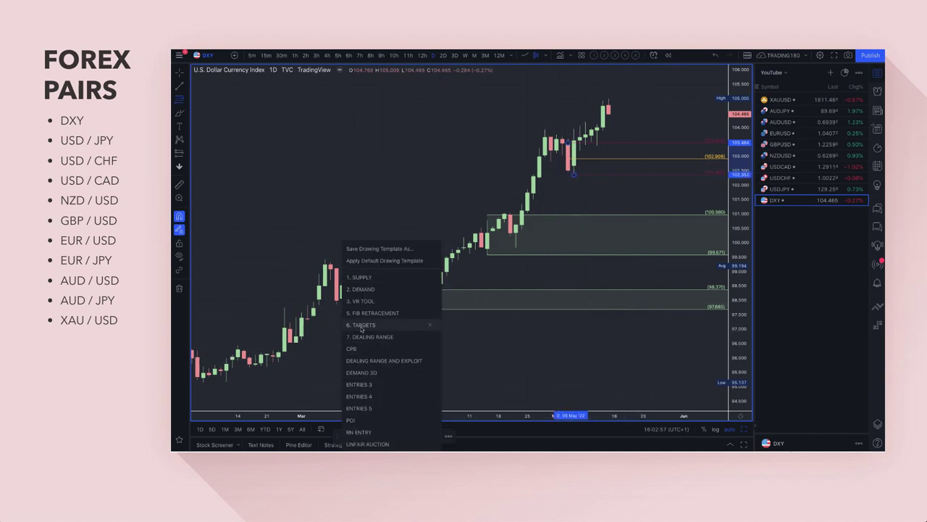
{"action": "left_click", "coordinate": [366, 289]}
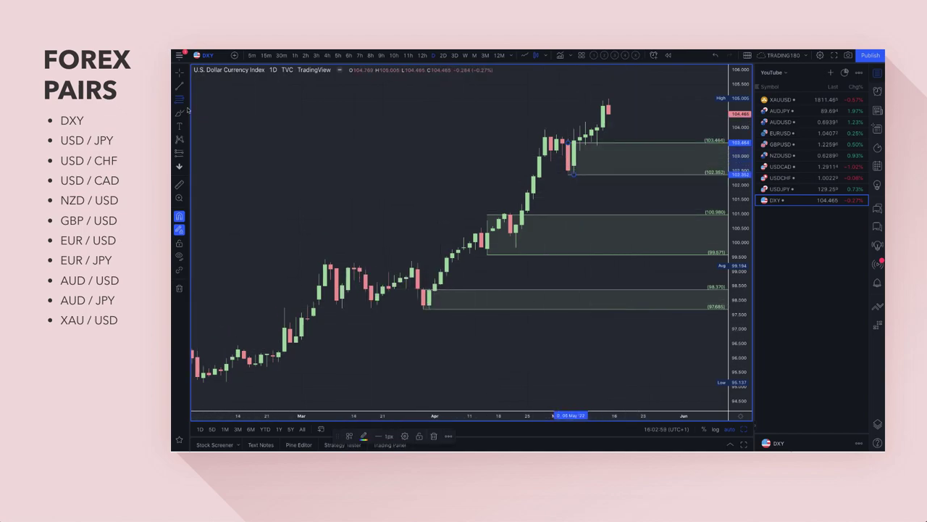
Step: Brush a projected path from the latest DXY candle down to the base of the 103.464–102.352 demand zone and back up, ending in an arrowhead
{"action": "left_click", "coordinate": [487, 122]}
{"action": "mouse_move", "coordinate": [607, 114]}
{"action": "left_mouse_down"}
{"action": "mouse_move", "coordinate": [623, 174]}
{"action": "mouse_move", "coordinate": [645, 125]}
{"action": "mouse_move", "coordinate": [649, 160]}
{"action": "left_mouse_up"}
{"action": "scroll", "coordinate": [648, 171], "scroll_direction": "up", "scroll_amount": 3}
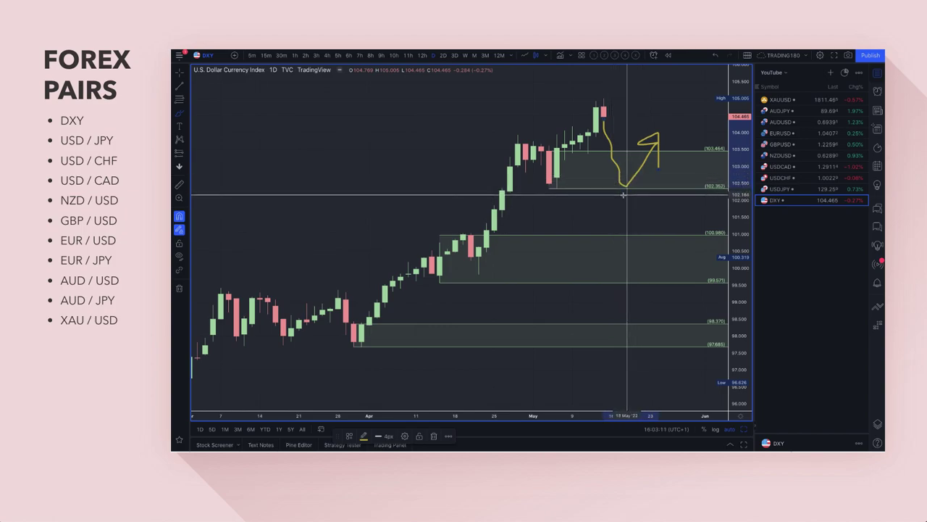
{"action": "scroll", "coordinate": [580, 192], "scroll_direction": "down", "scroll_amount": 2}
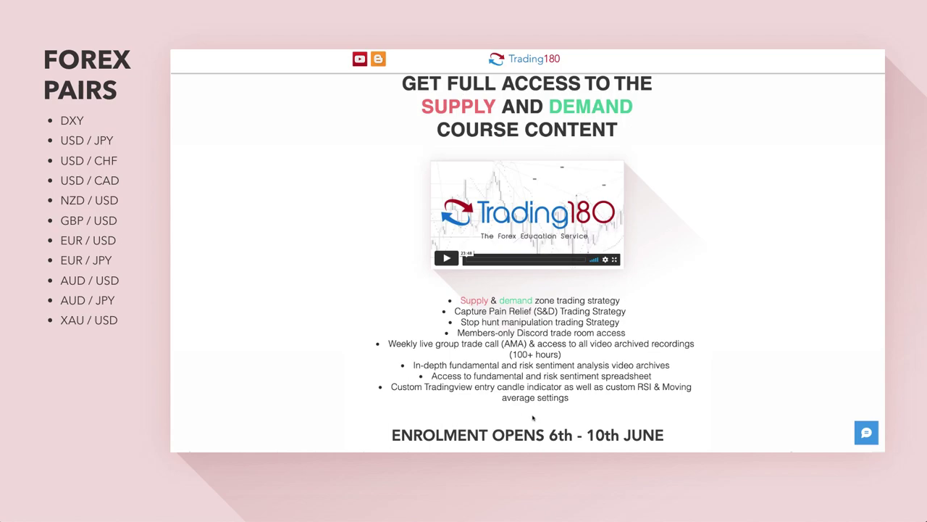
Step: Switch to the Trading180 course page and highlight the enrolment opening date
{"action": "left_click_drag", "start_coordinate": [495, 435], "coordinate": [573, 435]}
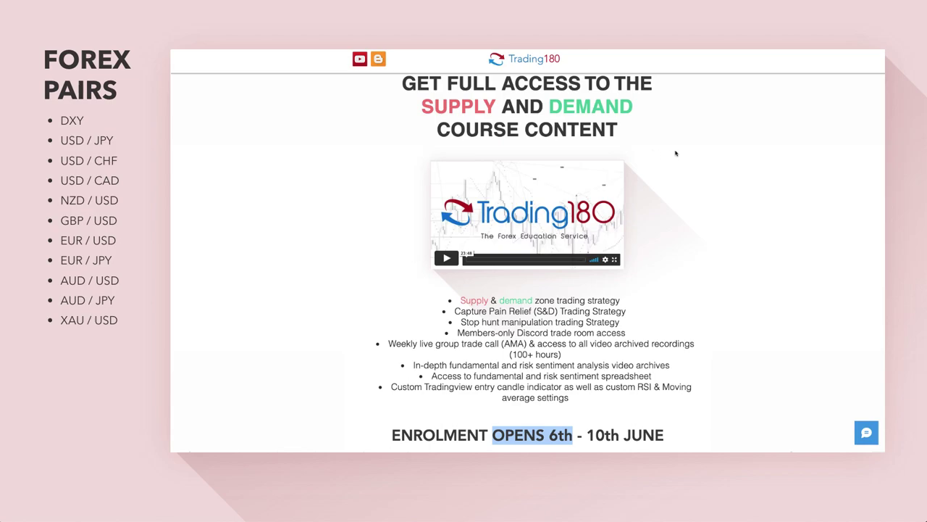
{"action": "scroll", "coordinate": [675, 153], "scroll_direction": "up", "scroll_amount": 1}
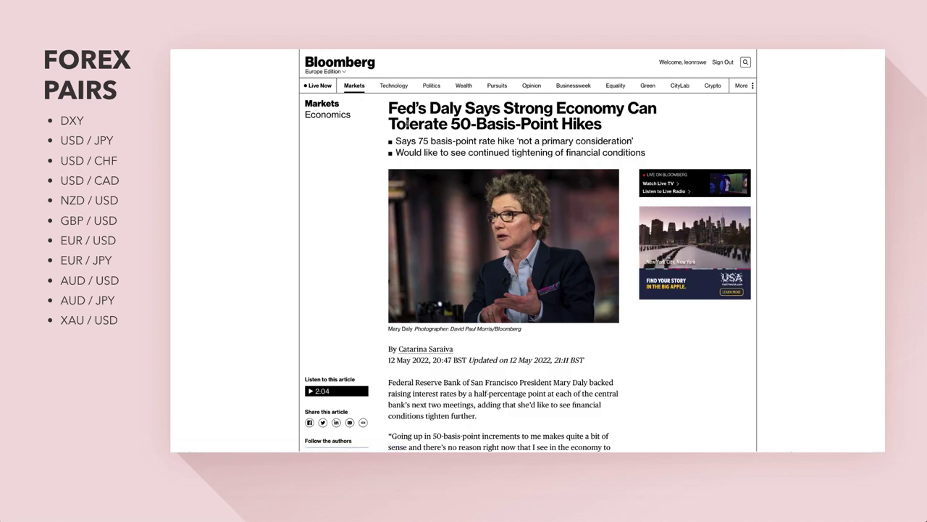
Step: Switch to the Bloomberg article on 50-basis-point hikes and read it, highlighting the headline, opening paragraph and quote on 50-basis-point increments
{"action": "left_click_drag", "start_coordinate": [452, 124], "coordinate": [602, 125]}
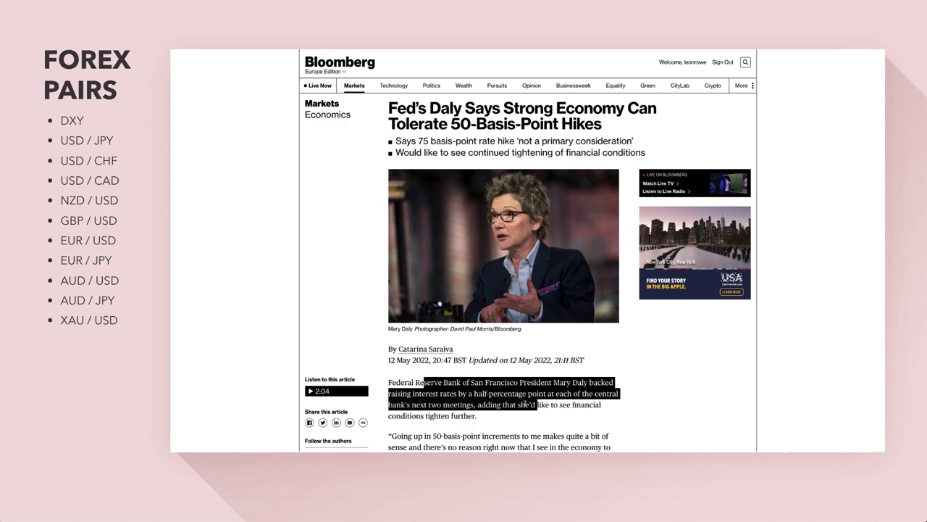
{"action": "left_click_drag", "start_coordinate": [496, 405], "coordinate": [479, 423]}
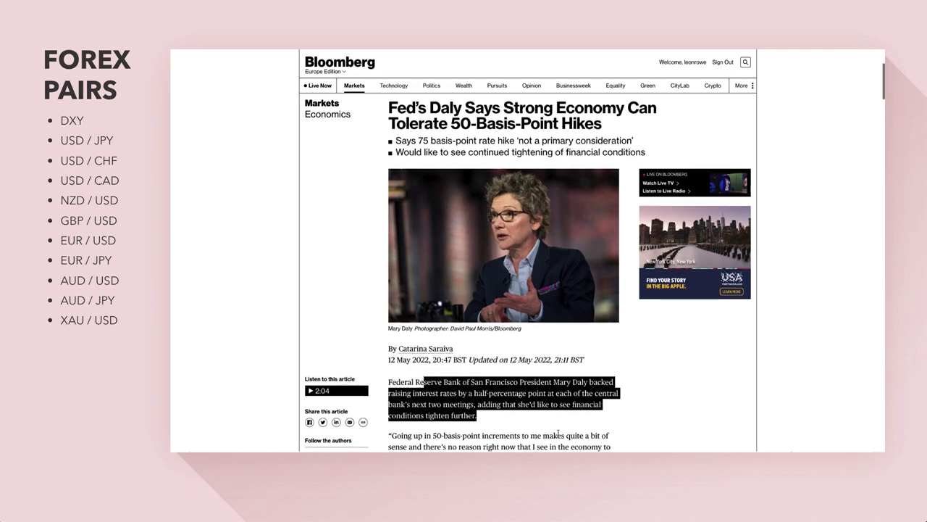
{"action": "scroll", "coordinate": [508, 413], "scroll_direction": "down", "scroll_amount": 2}
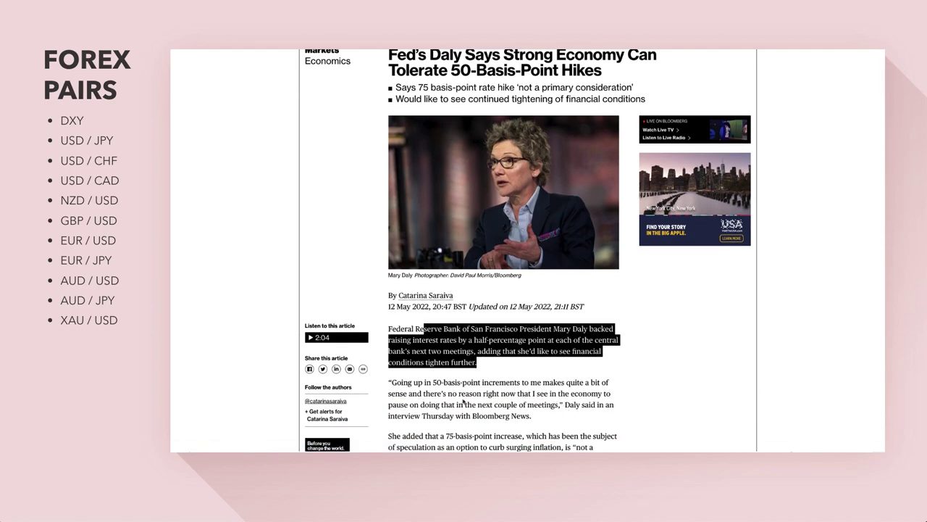
{"action": "left_click_drag", "start_coordinate": [390, 384], "coordinate": [495, 394]}
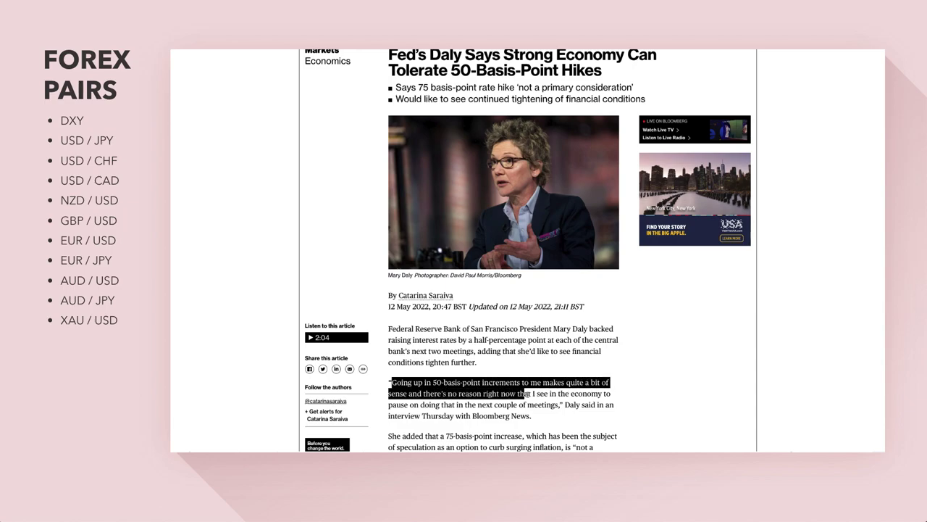
{"action": "left_click_drag", "start_coordinate": [556, 394], "coordinate": [601, 414]}
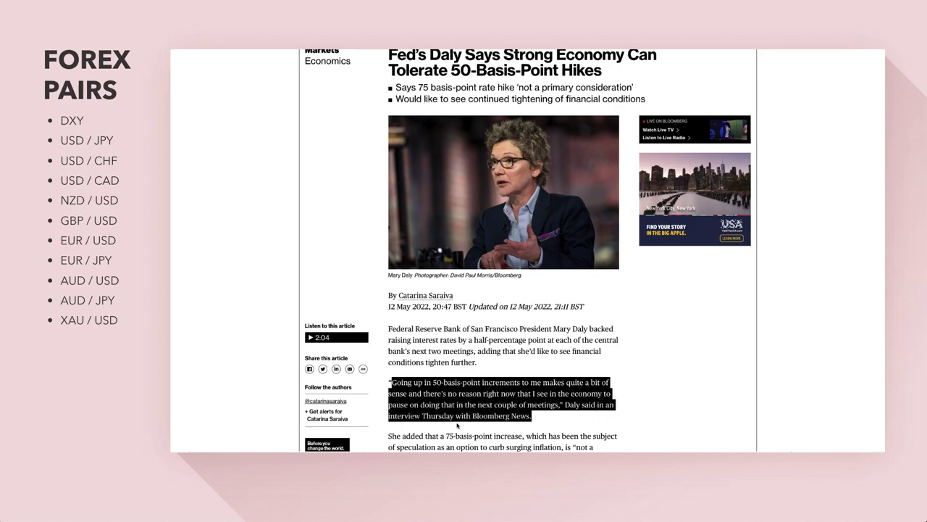
{"action": "left_click_drag", "start_coordinate": [458, 425], "coordinate": [460, 422]}
{"action": "scroll", "coordinate": [539, 361], "scroll_direction": "up", "scroll_amount": 2}
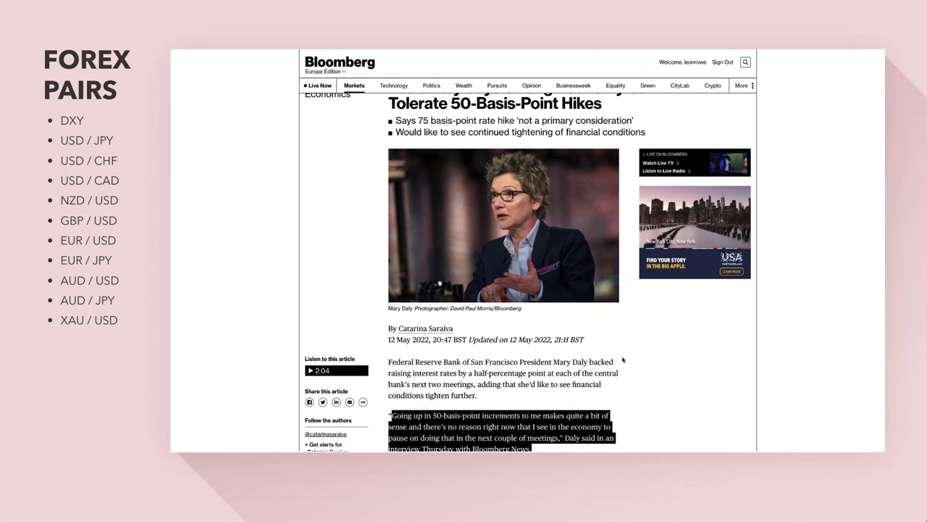
{"action": "scroll", "coordinate": [583, 304], "scroll_direction": "up", "scroll_amount": 1}
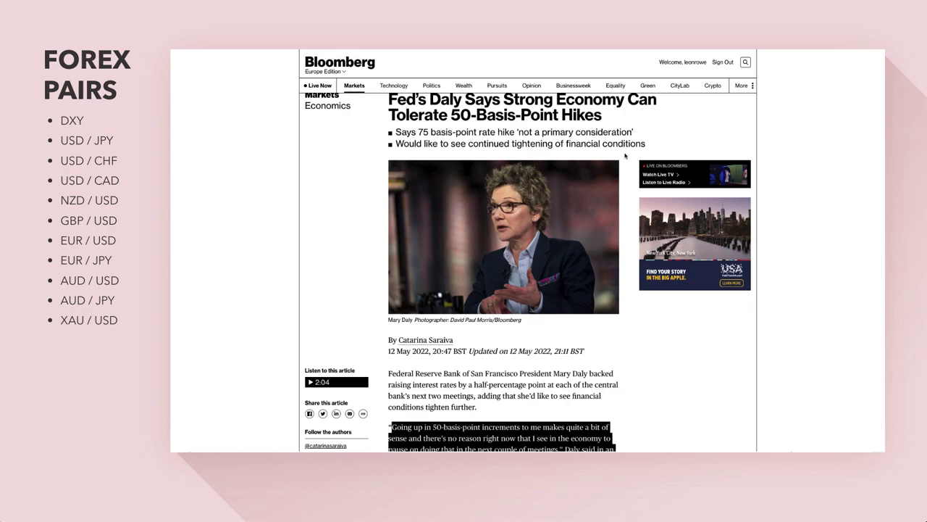
{"action": "scroll", "coordinate": [625, 155], "scroll_direction": "up", "scroll_amount": 1}
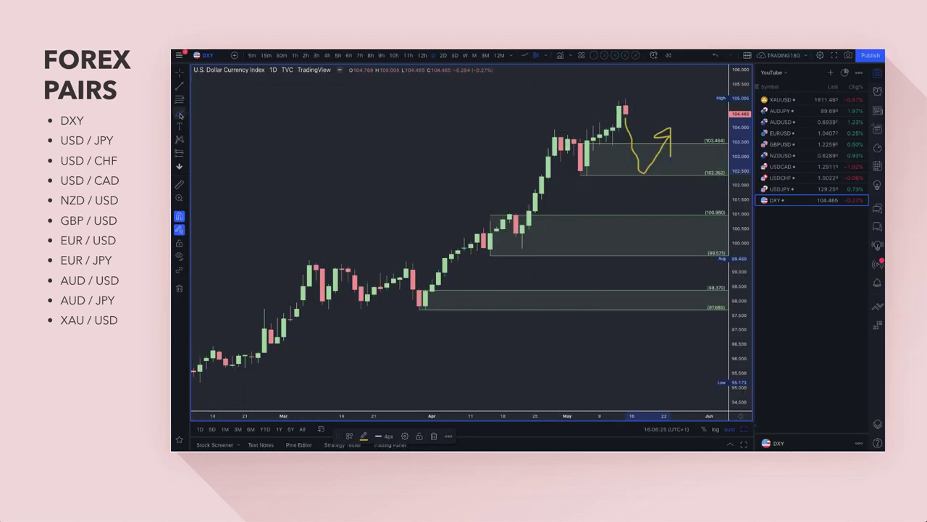
Step: Return to the DXY chart and brush a circle at the projected path's low and another with a rising stroke in the 100.980–99.571 zone
{"action": "left_click", "coordinate": [181, 116]}
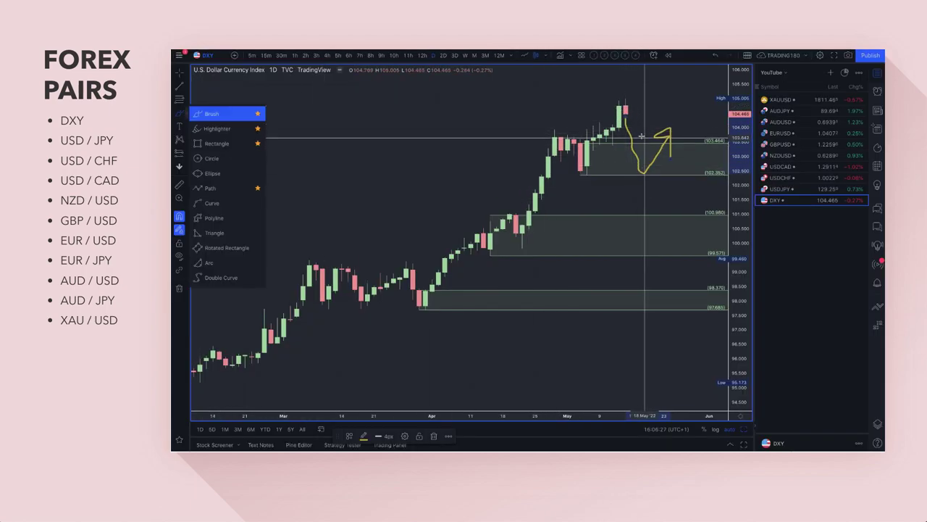
{"action": "mouse_move", "coordinate": [640, 162]}
{"action": "left_mouse_down"}
{"action": "mouse_move", "coordinate": [643, 176]}
{"action": "mouse_move", "coordinate": [638, 165]}
{"action": "left_mouse_up"}
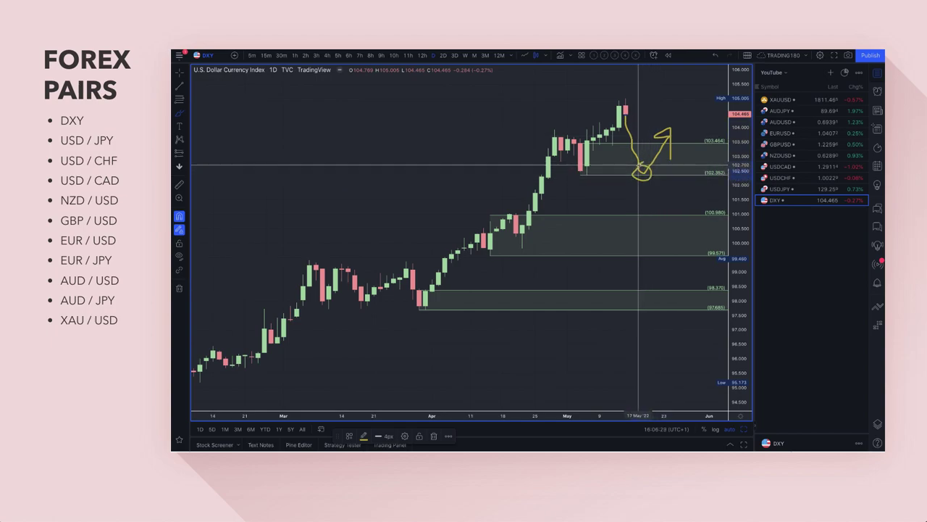
{"action": "mouse_move", "coordinate": [648, 222]}
{"action": "left_mouse_down"}
{"action": "mouse_move", "coordinate": [645, 242]}
{"action": "mouse_move", "coordinate": [660, 210]}
{"action": "left_mouse_up"}
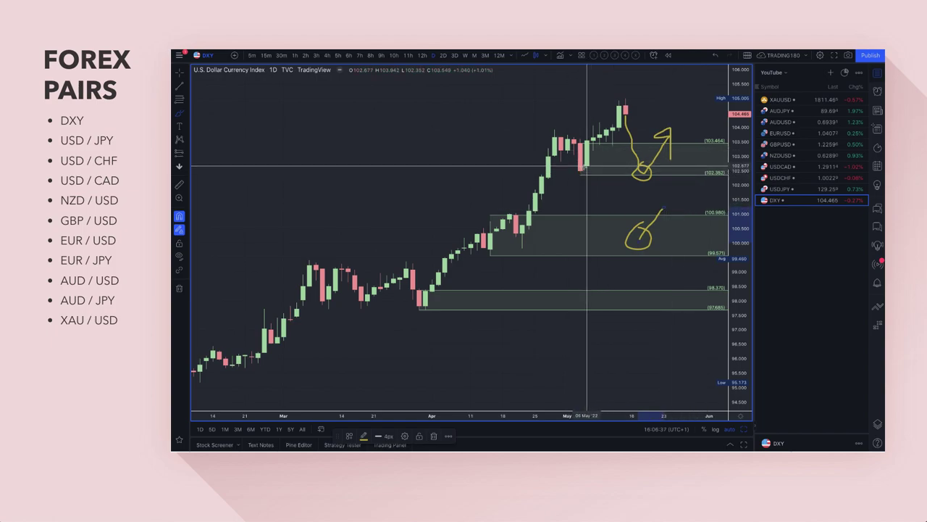
{"action": "mouse_move", "coordinate": [580, 170]}
{"action": "left_mouse_down"}
{"action": "mouse_move", "coordinate": [588, 181]}
{"action": "mouse_move", "coordinate": [591, 153]}
{"action": "mouse_move", "coordinate": [619, 105]}
{"action": "left_mouse_up"}
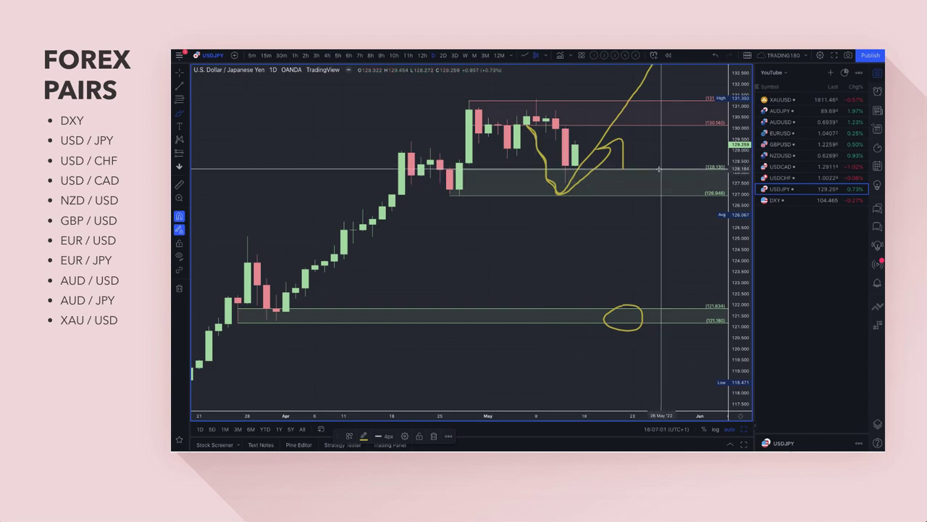
Step: Brush a projected path on the USDJPY daily chart from the latest candle down into the 128.130–126.946 demand zone and back up
{"action": "left_click_drag", "start_coordinate": [623, 143], "coordinate": [623, 168]}
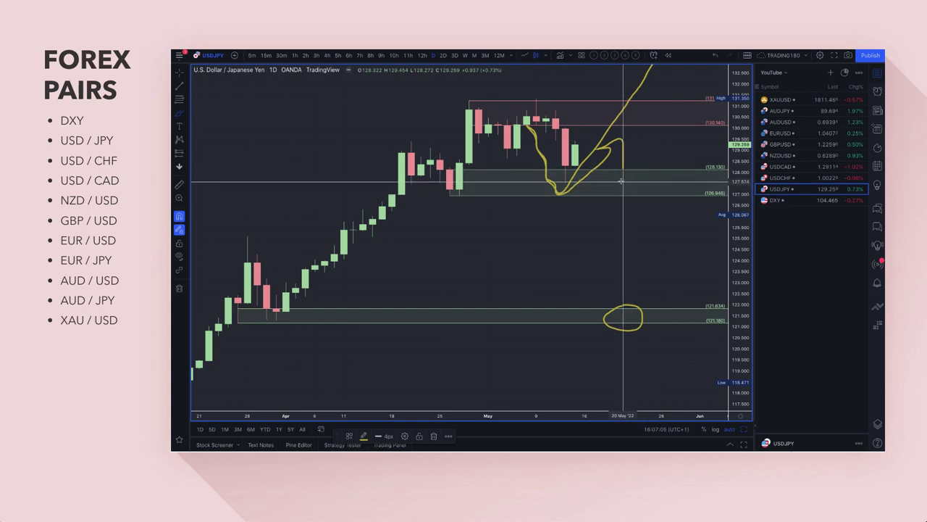
{"action": "scroll", "coordinate": [600, 199], "scroll_direction": "down", "scroll_amount": 4}
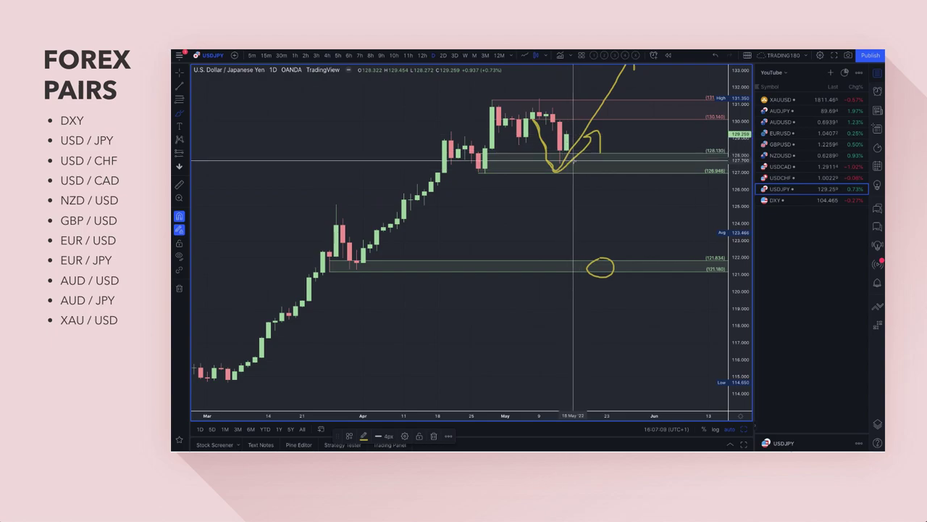
{"action": "scroll", "coordinate": [598, 151], "scroll_direction": "up", "scroll_amount": 5}
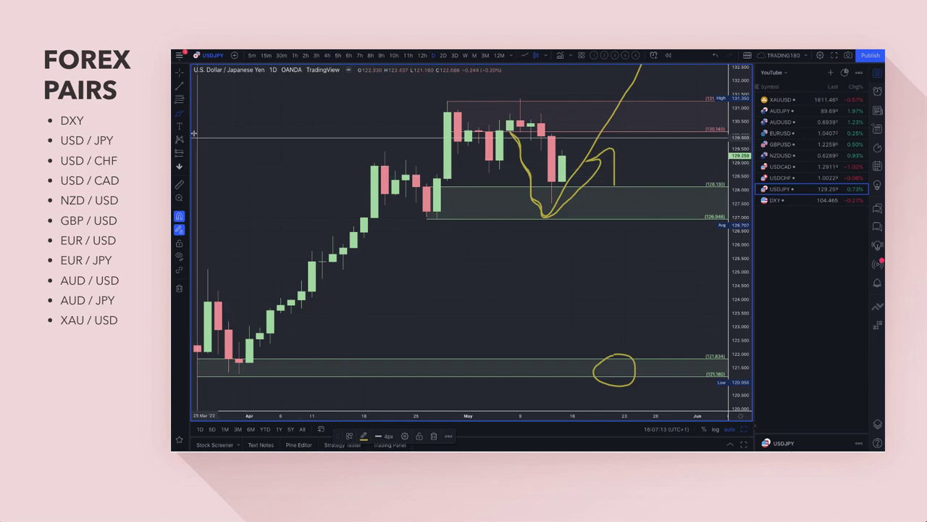
{"action": "left_click", "coordinate": [181, 115]}
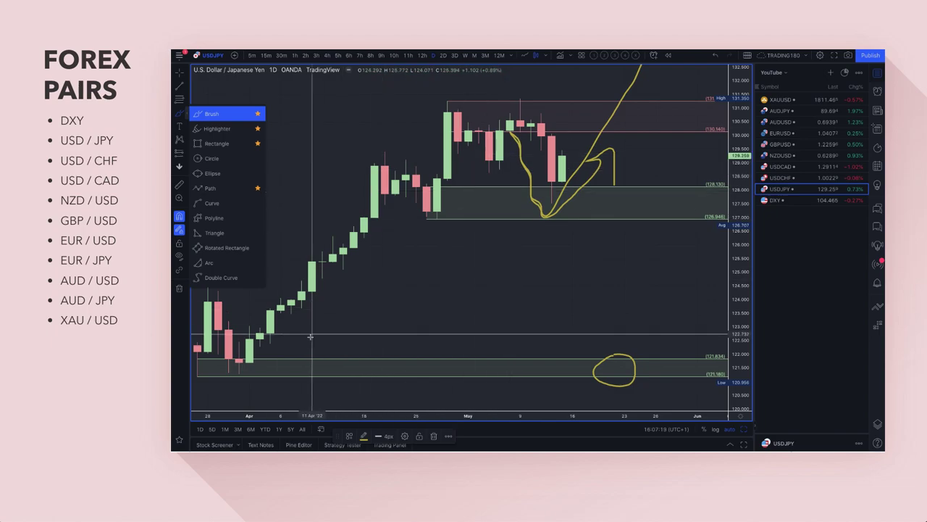
{"action": "scroll", "coordinate": [450, 309], "scroll_direction": "down", "scroll_amount": 2}
{"action": "scroll", "coordinate": [450, 310], "scroll_direction": "down", "scroll_amount": 2}
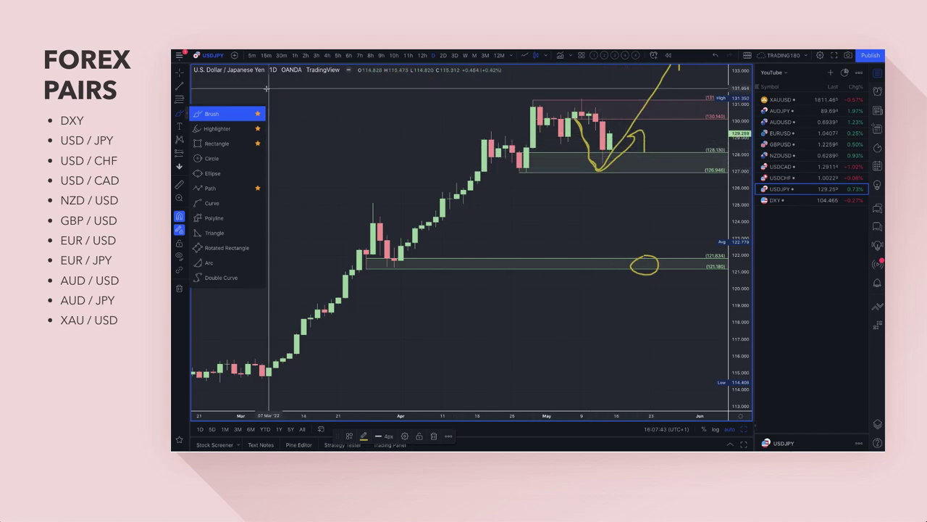
{"action": "left_click", "coordinate": [359, 127]}
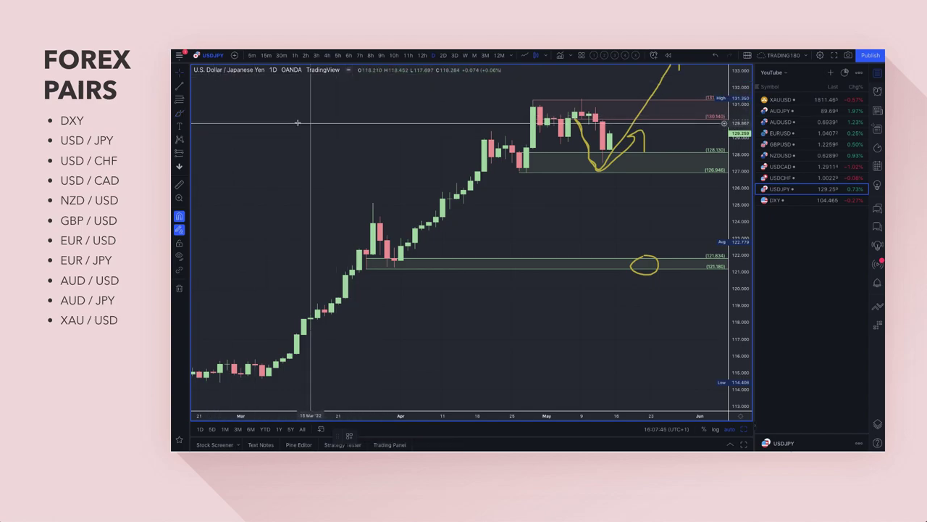
{"action": "left_click", "coordinate": [179, 113]}
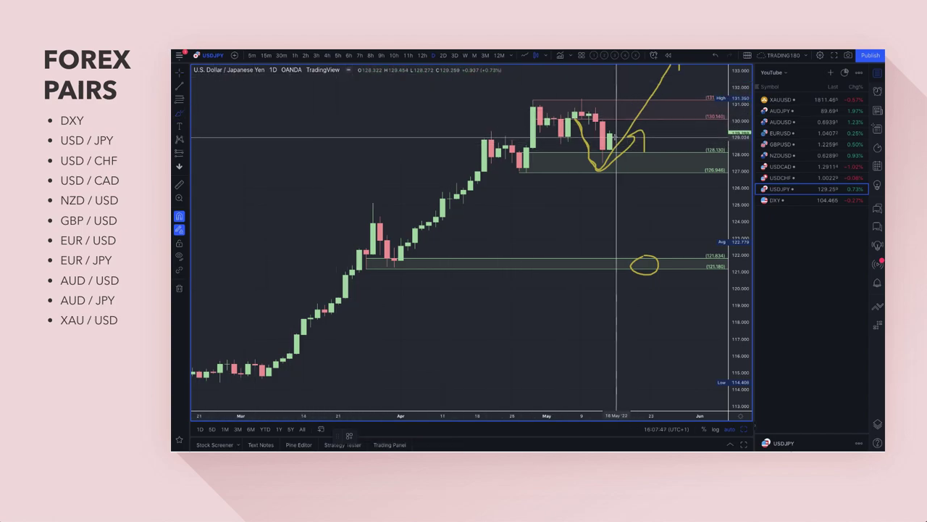
{"action": "mouse_move", "coordinate": [616, 136]}
{"action": "left_mouse_down"}
{"action": "mouse_move", "coordinate": [634, 171]}
{"action": "mouse_move", "coordinate": [670, 137]}
{"action": "left_mouse_up"}
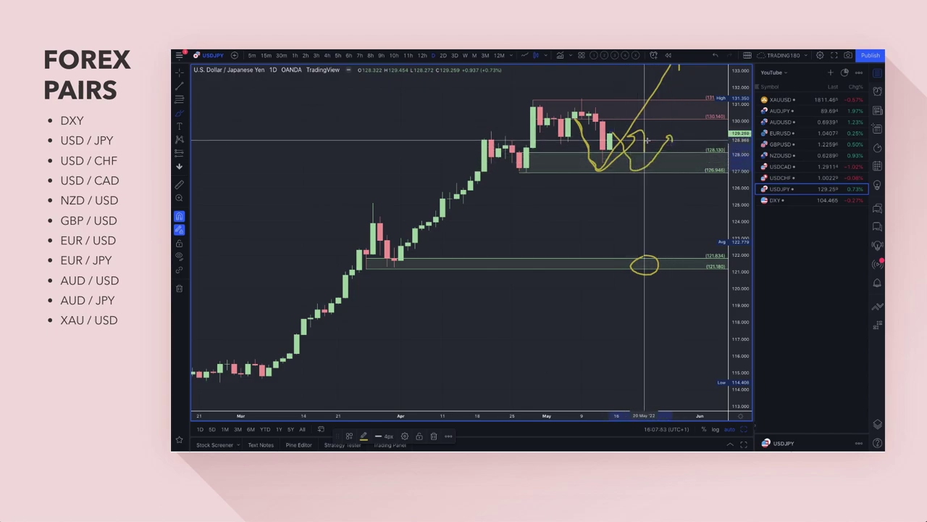
Step: Delete all brush drawings and the 121.834–121.180 Fib Retracement demand zone from the USDJPY chart
{"action": "left_click", "coordinate": [877, 424]}
{"action": "left_click", "coordinate": [863, 120]}
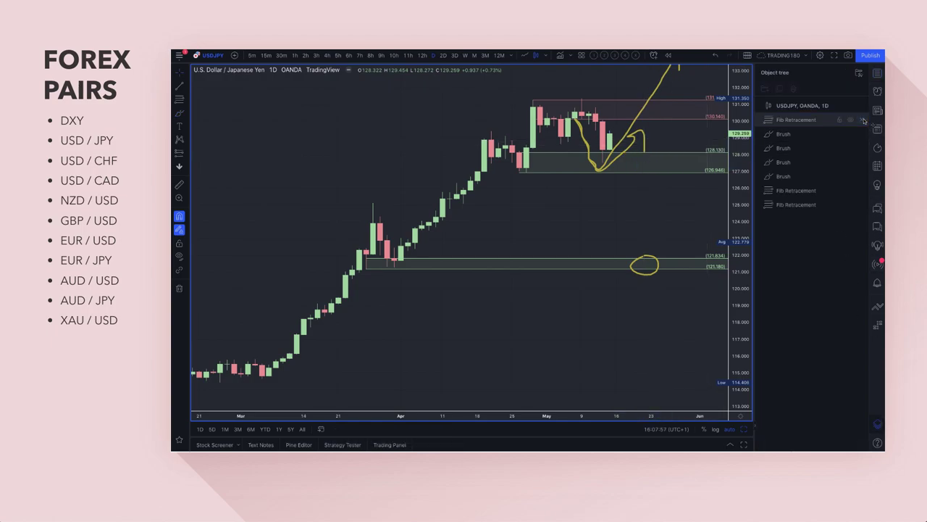
{"action": "left_click", "coordinate": [863, 120]}
{"action": "left_click", "coordinate": [863, 120]}
{"action": "left_click", "coordinate": [863, 120]}
{"action": "left_click", "coordinate": [863, 120]}
{"action": "left_click", "coordinate": [862, 135]}
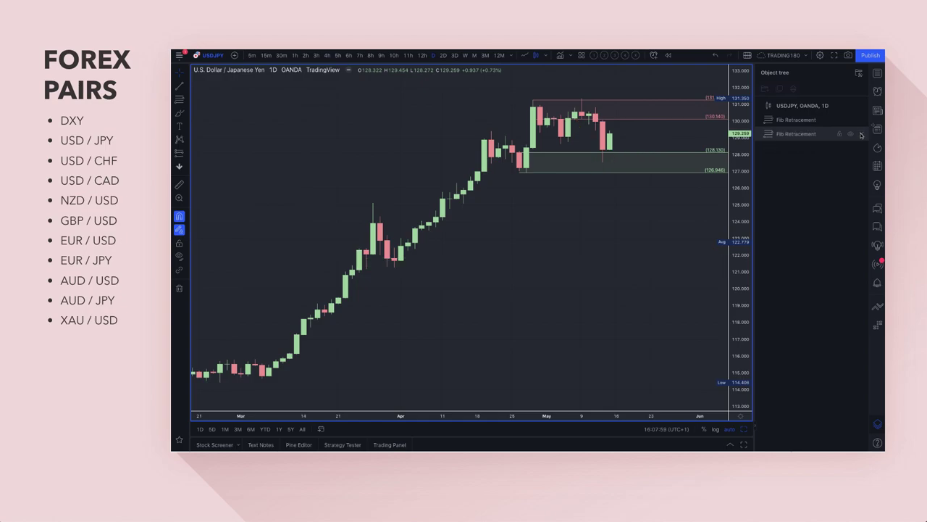
Step: Brush a circle in the USDJPY supply zone above 130.140 and a path falling from it to the top of the 128.130–126.946 demand zone
{"action": "scroll", "coordinate": [373, 212], "scroll_direction": "up", "scroll_amount": 3}
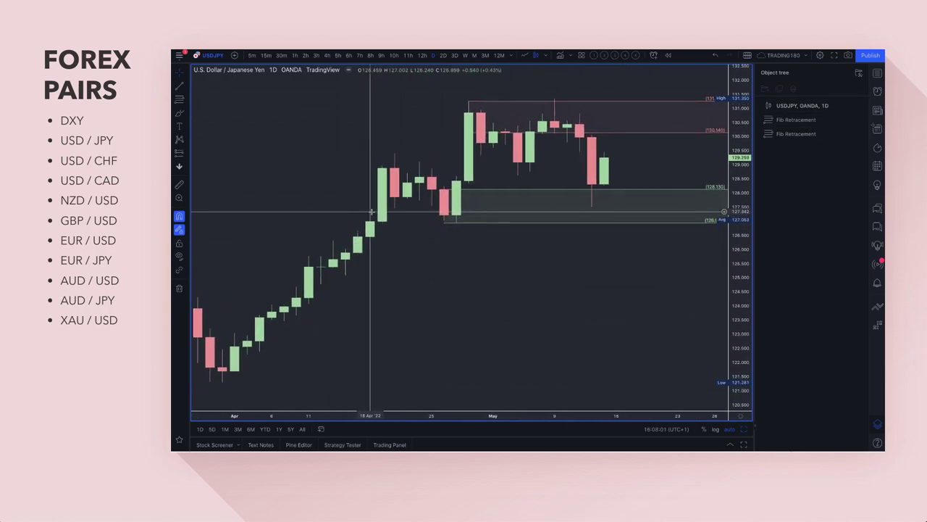
{"action": "scroll", "coordinate": [372, 212], "scroll_direction": "up", "scroll_amount": 1}
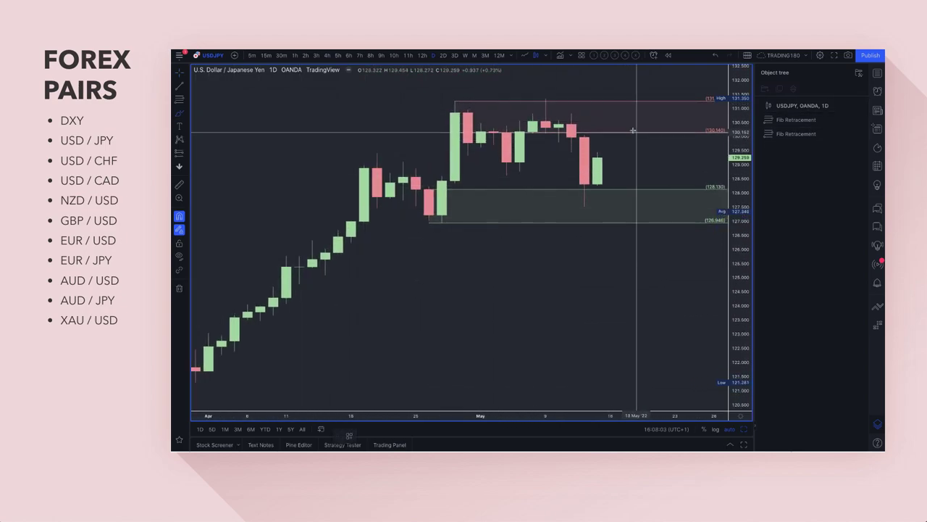
{"action": "mouse_move", "coordinate": [635, 104]}
{"action": "left_mouse_down"}
{"action": "mouse_move", "coordinate": [674, 192]}
{"action": "mouse_move", "coordinate": [679, 177]}
{"action": "left_mouse_up"}
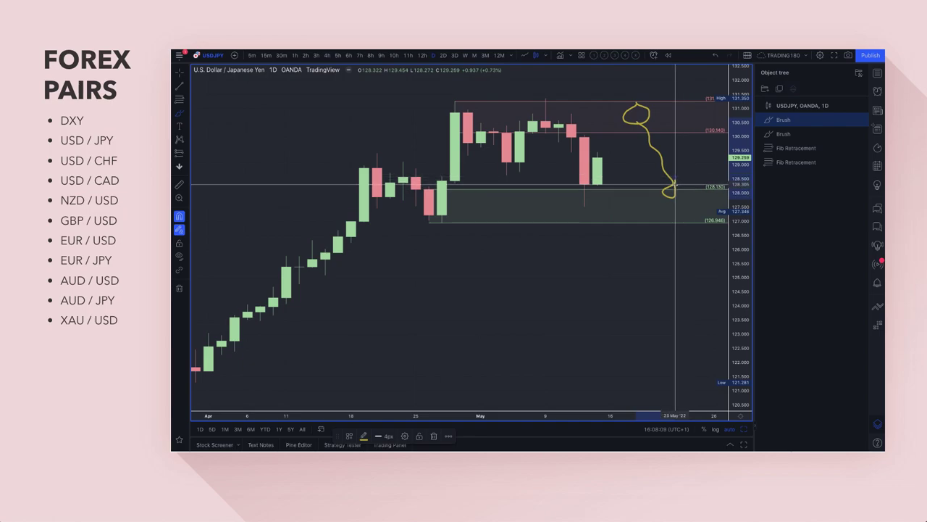
Step: Brush a path swinging between the USDJPY supply and demand zones since late April, plus a circle and rising arrow from the 128.130–126.946 zone
{"action": "scroll", "coordinate": [520, 167], "scroll_direction": "down", "scroll_amount": 5}
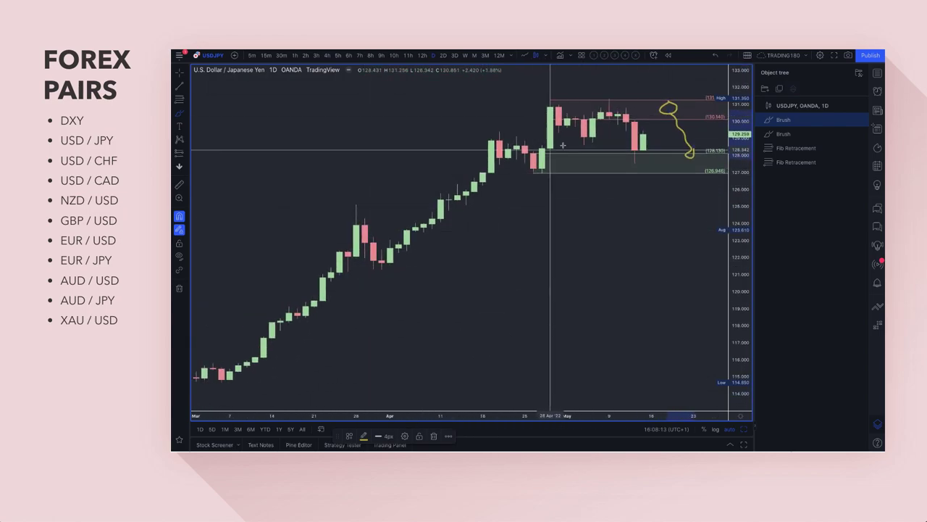
{"action": "mouse_move", "coordinate": [533, 168]}
{"action": "left_mouse_down"}
{"action": "mouse_move", "coordinate": [552, 105]}
{"action": "mouse_move", "coordinate": [586, 136]}
{"action": "mouse_move", "coordinate": [612, 97]}
{"action": "mouse_move", "coordinate": [633, 166]}
{"action": "mouse_move", "coordinate": [655, 145]}
{"action": "mouse_move", "coordinate": [667, 109]}
{"action": "mouse_move", "coordinate": [701, 98]}
{"action": "left_mouse_up"}
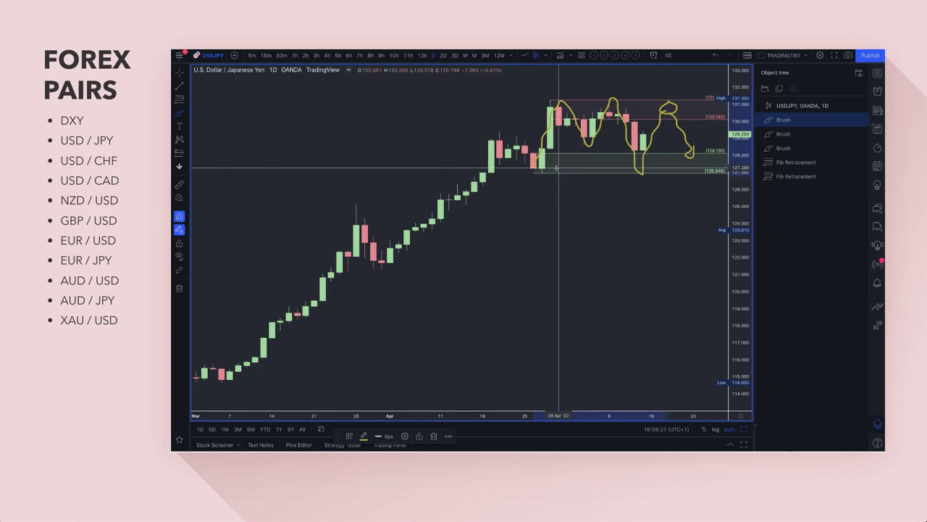
{"action": "scroll", "coordinate": [679, 177], "scroll_direction": "down", "scroll_amount": 2}
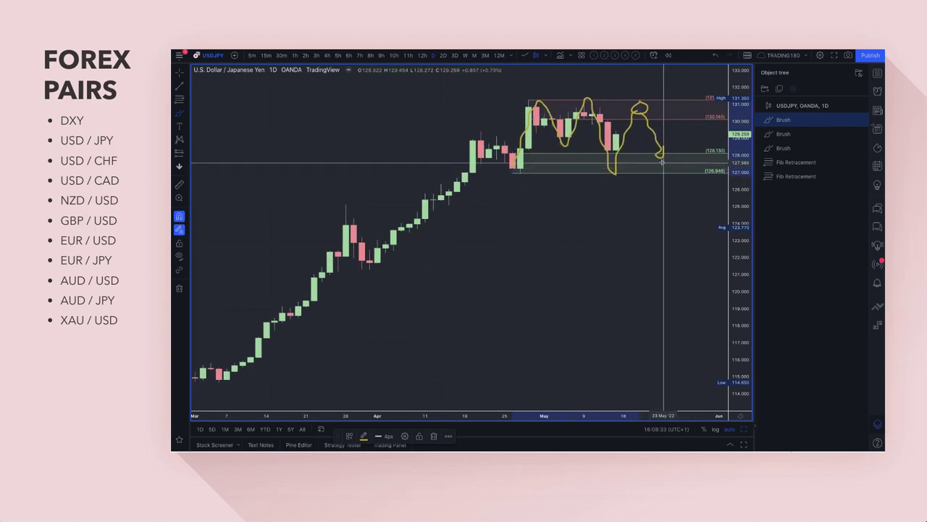
{"action": "mouse_move", "coordinate": [668, 167]}
{"action": "left_mouse_down"}
{"action": "mouse_move", "coordinate": [654, 165]}
{"action": "mouse_move", "coordinate": [663, 172]}
{"action": "mouse_move", "coordinate": [687, 114]}
{"action": "mouse_move", "coordinate": [695, 122]}
{"action": "left_mouse_up"}
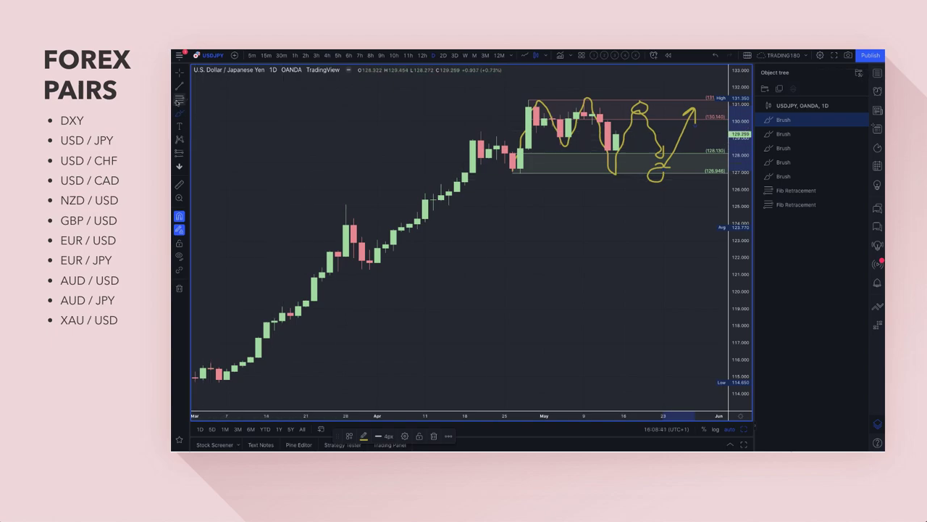
Step: Draw a Fib Retracement demand zone from 121.834 to 121.180 at the late-March lows on the USDJPY chart
{"action": "left_click", "coordinate": [178, 100]}
{"action": "left_click", "coordinate": [369, 260]}
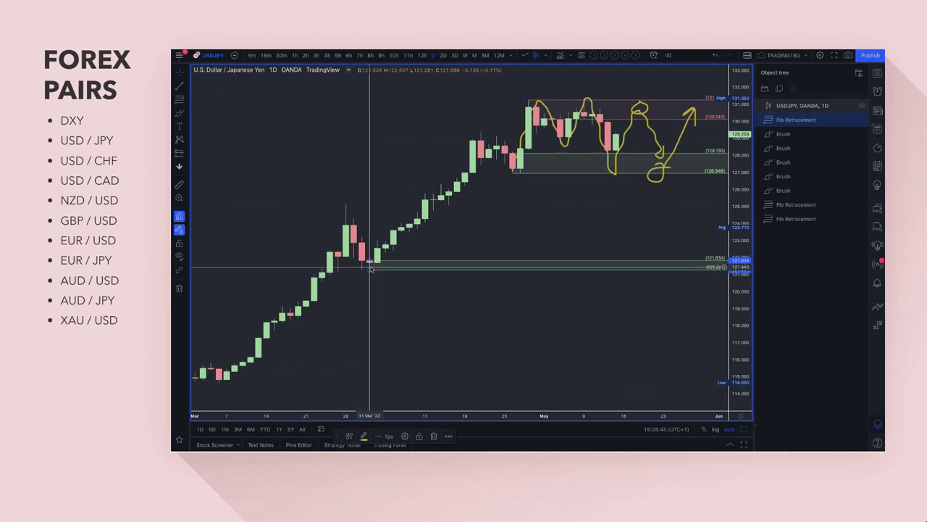
{"action": "left_click_drag", "start_coordinate": [366, 286], "coordinate": [338, 272]}
{"action": "left_click", "coordinate": [339, 272]}
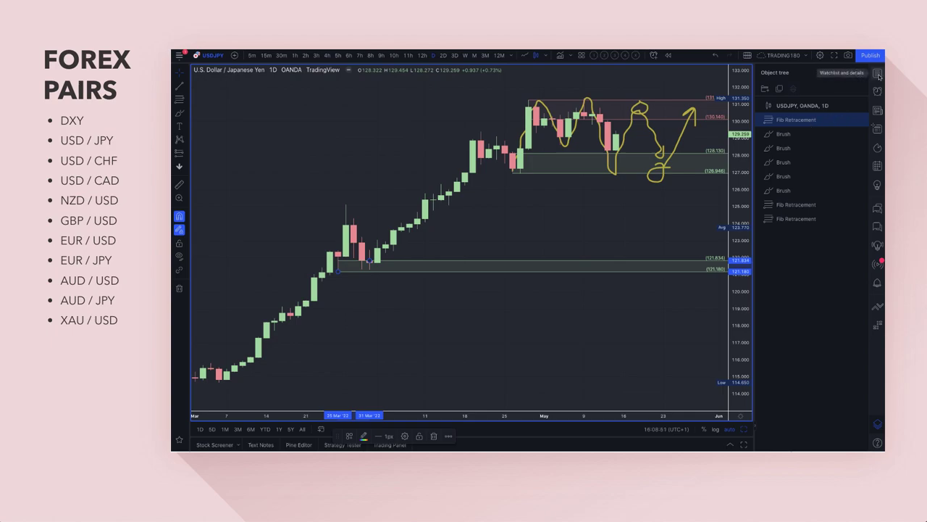
Step: Switch to the USDCHF daily chart and delete its Fib Retracement supply zone and the brush strokes above the 0.95224 demand zone
{"action": "left_click", "coordinate": [642, 247]}
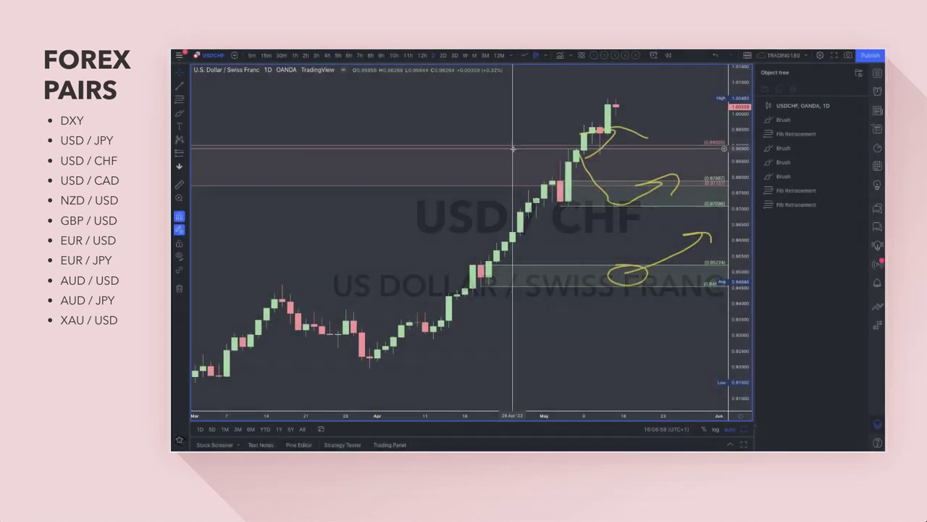
{"action": "right_click", "coordinate": [511, 149]}
{"action": "key", "text": "Escape"}
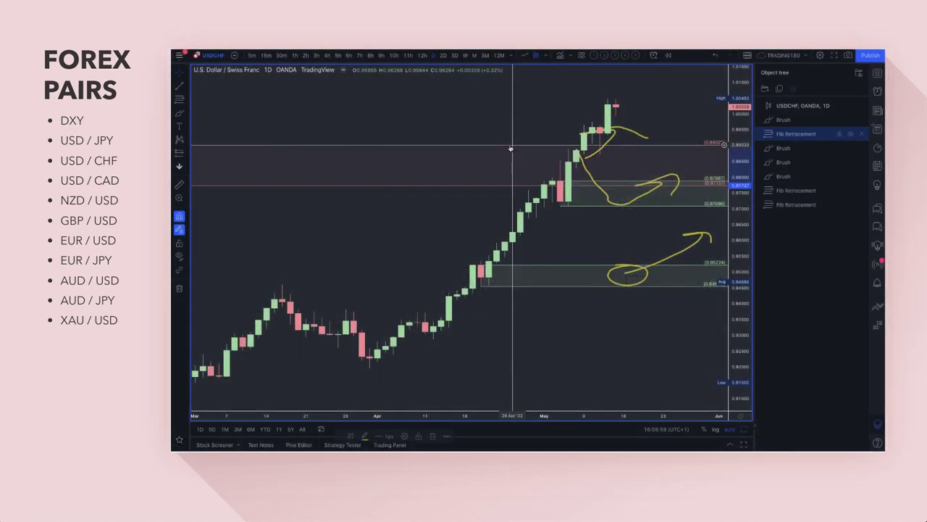
{"action": "key", "text": "Delete"}
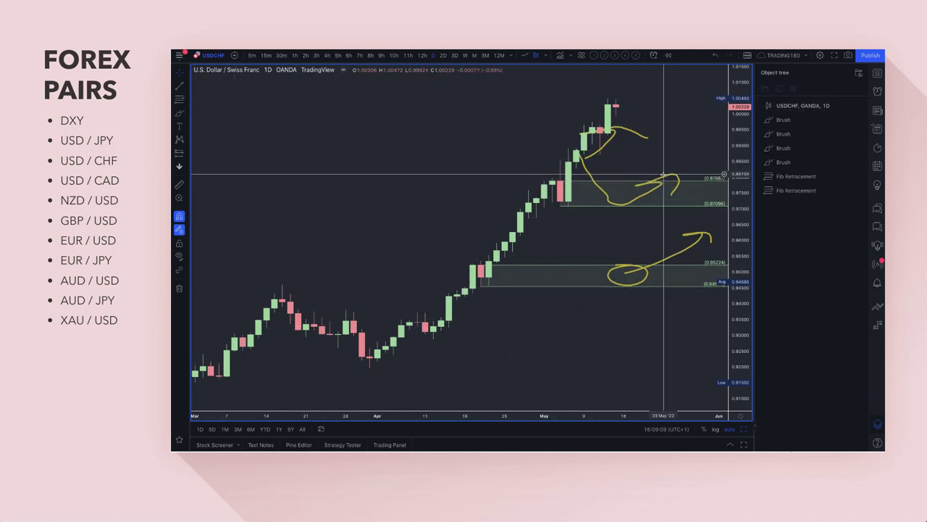
{"action": "key", "text": "Delete"}
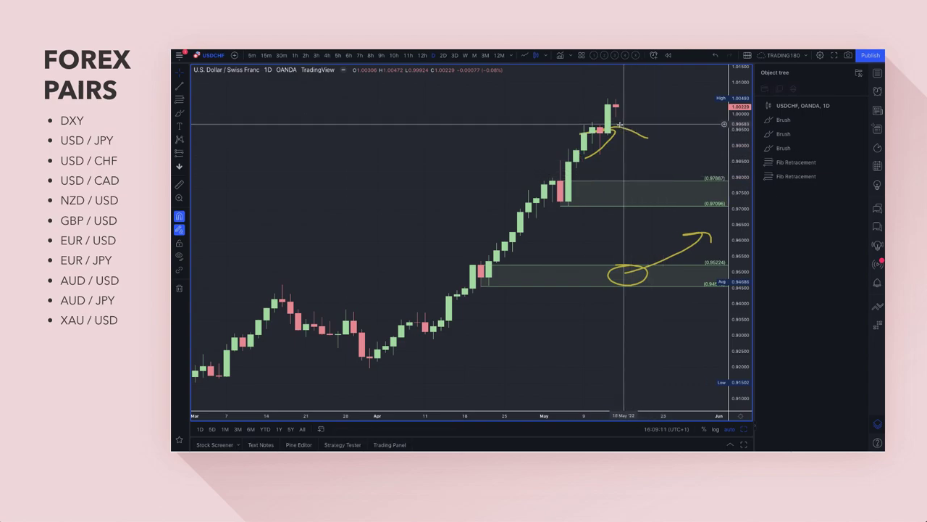
{"action": "key", "text": "Delete"}
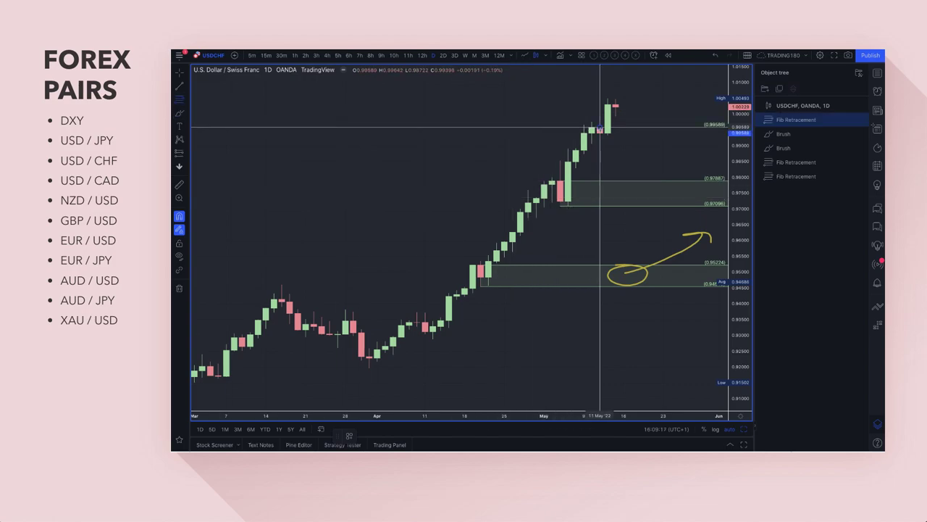
Step: Draw a Fib Retracement demand zone from 0.99589 to 0.98722 on the 11 May candle of USDCHF
{"action": "left_click_drag", "start_coordinate": [600, 127], "coordinate": [600, 154]}
{"action": "scroll", "coordinate": [425, 239], "scroll_direction": "down", "scroll_amount": 3}
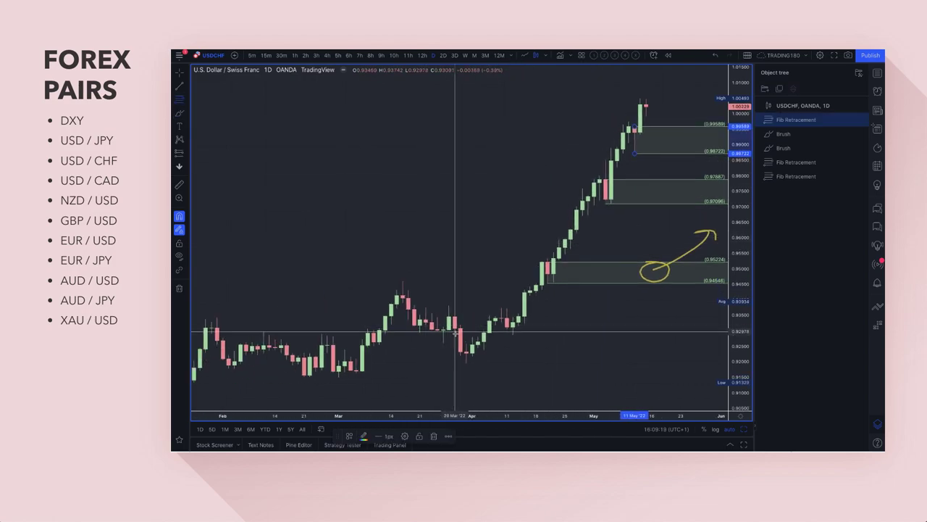
{"action": "left_click", "coordinate": [454, 159]}
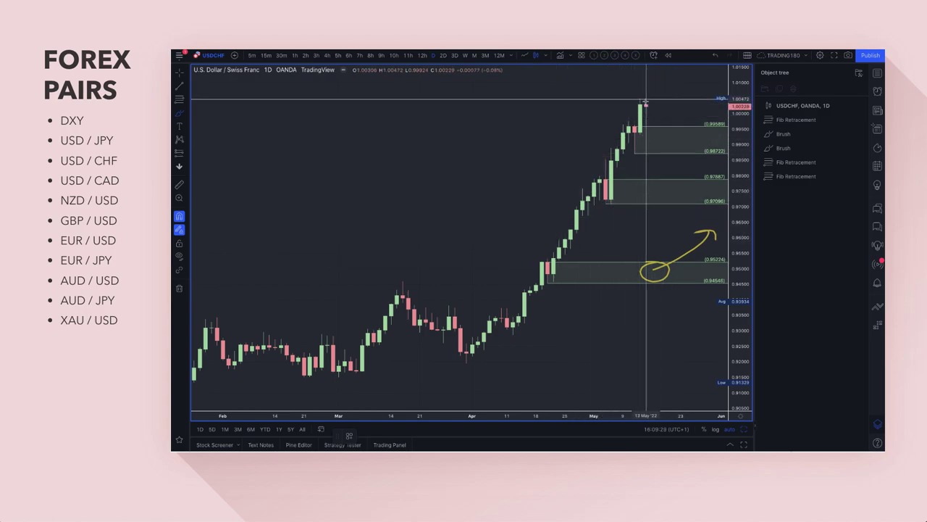
Step: Brush a dip into the 0.99589–0.98722 zone and back up, plus a circle with a rising arrow in the 0.97887–0.97096 zone
{"action": "mouse_move", "coordinate": [646, 104]}
{"action": "left_mouse_down"}
{"action": "mouse_move", "coordinate": [668, 148]}
{"action": "mouse_move", "coordinate": [683, 106]}
{"action": "mouse_move", "coordinate": [694, 116]}
{"action": "left_mouse_up"}
{"action": "mouse_move", "coordinate": [681, 176]}
{"action": "left_mouse_down"}
{"action": "mouse_move", "coordinate": [656, 192]}
{"action": "mouse_move", "coordinate": [689, 182]}
{"action": "left_mouse_up"}
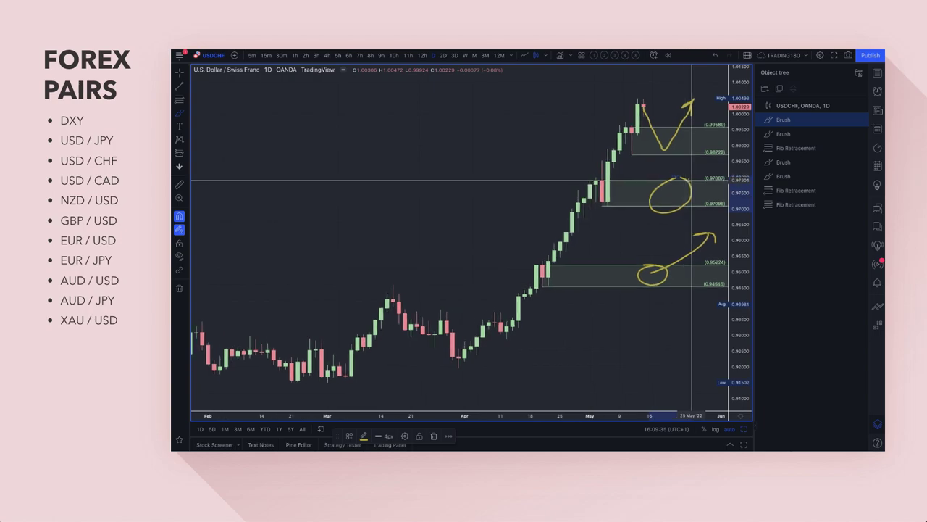
{"action": "scroll", "coordinate": [692, 180], "scroll_direction": "up", "scroll_amount": 2}
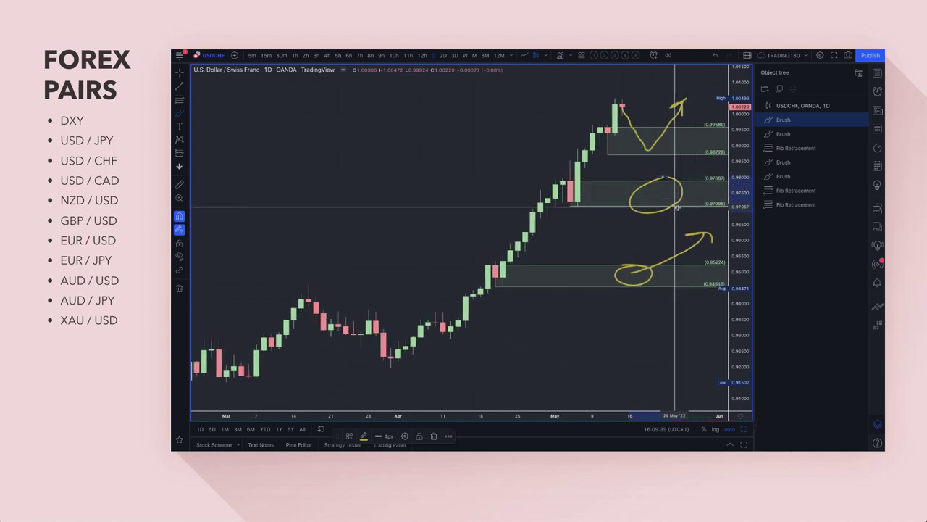
{"action": "mouse_move", "coordinate": [660, 195]}
{"action": "left_mouse_down"}
{"action": "mouse_move", "coordinate": [696, 165]}
{"action": "mouse_move", "coordinate": [691, 180]}
{"action": "left_mouse_up"}
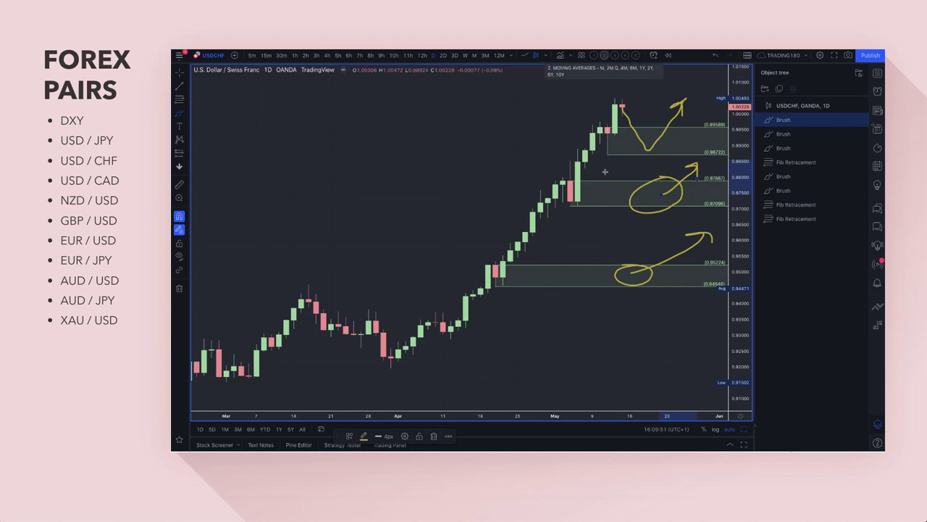
Step: Show the 2. MOVING AVERAGES indicator template on USDCHF, compare the averages with the demand zones, and remove them again
{"action": "left_click", "coordinate": [604, 55]}
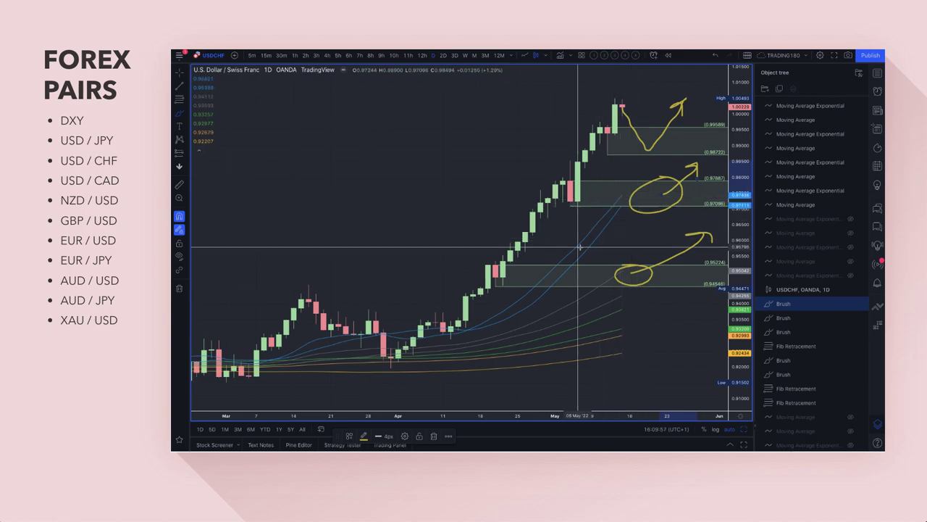
{"action": "scroll", "coordinate": [575, 215], "scroll_direction": "up", "scroll_amount": 5}
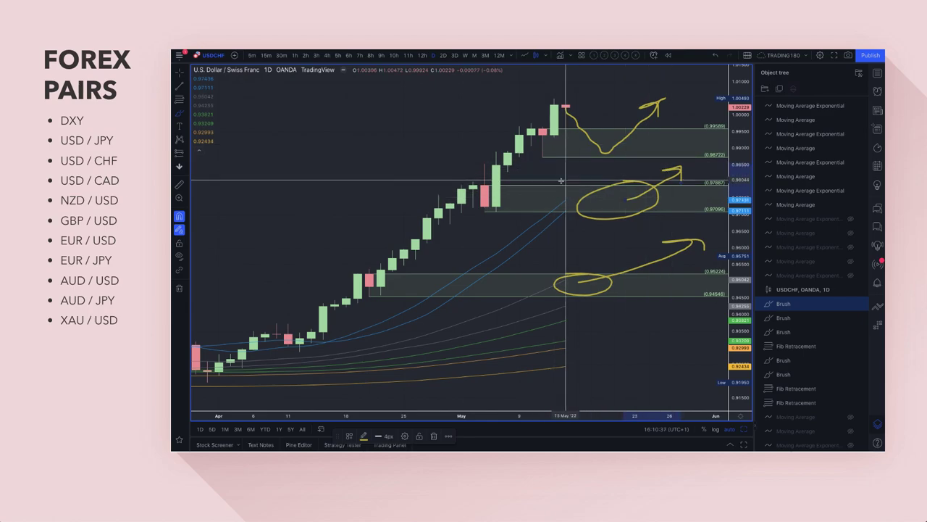
{"action": "left_click", "coordinate": [635, 56]}
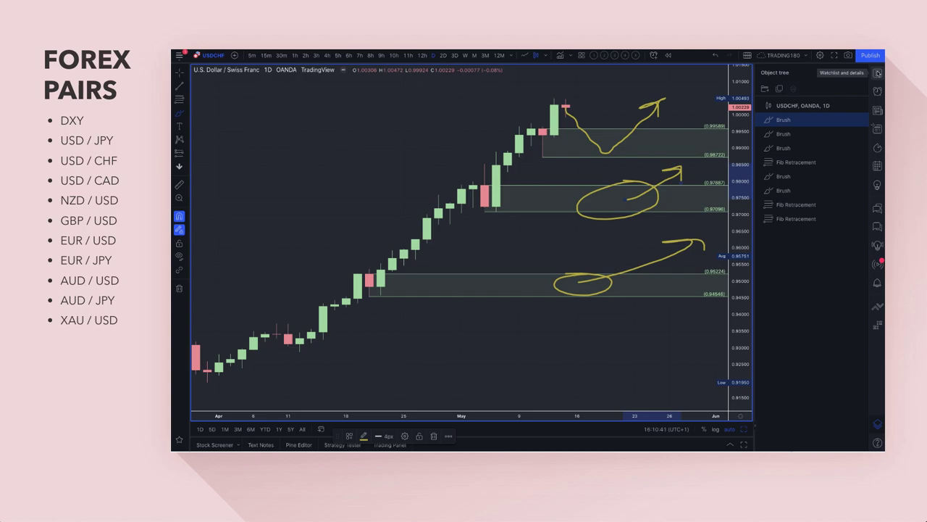
Step: Review USDCHF price history back to 2019 around the 1.00000 level and return to the recent candles
{"action": "scroll", "coordinate": [336, 152], "scroll_direction": "down", "scroll_amount": 4}
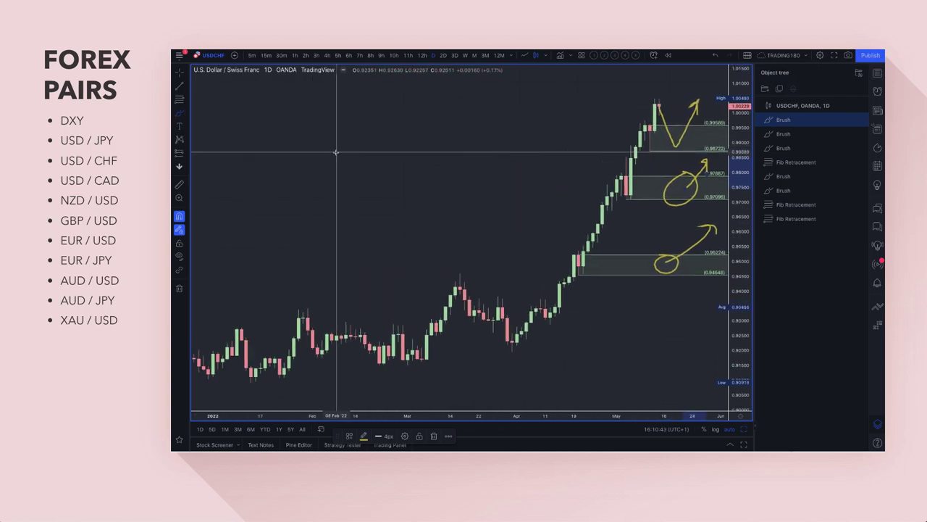
{"action": "scroll", "coordinate": [337, 152], "scroll_direction": "down", "scroll_amount": 8}
{"action": "scroll", "coordinate": [336, 153], "scroll_direction": "down", "scroll_amount": 1}
{"action": "scroll", "coordinate": [336, 152], "scroll_direction": "down", "scroll_amount": 4}
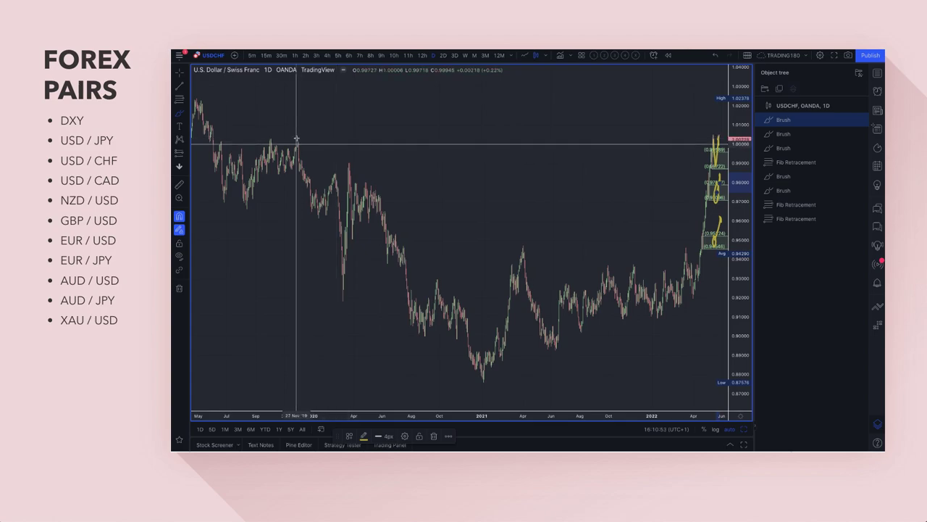
{"action": "scroll", "coordinate": [489, 199], "scroll_direction": "up", "scroll_amount": 6}
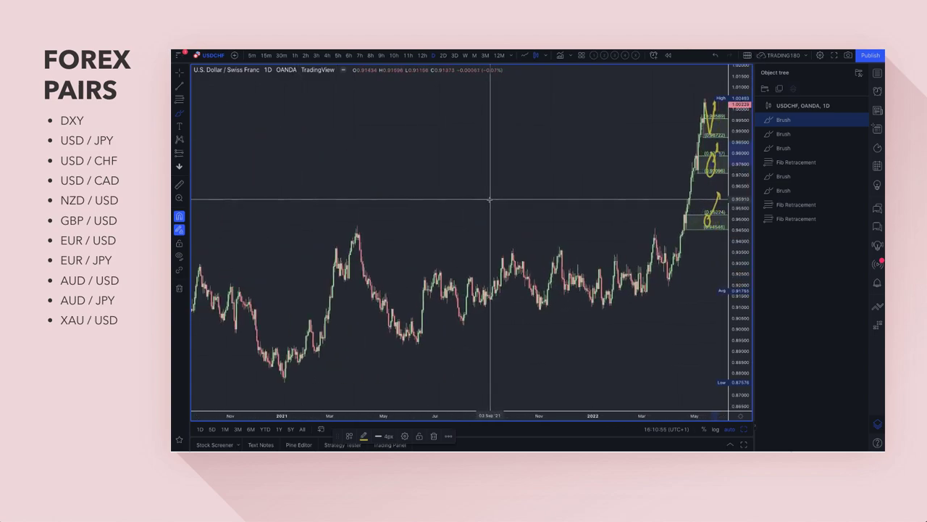
{"action": "scroll", "coordinate": [489, 200], "scroll_direction": "up", "scroll_amount": 3}
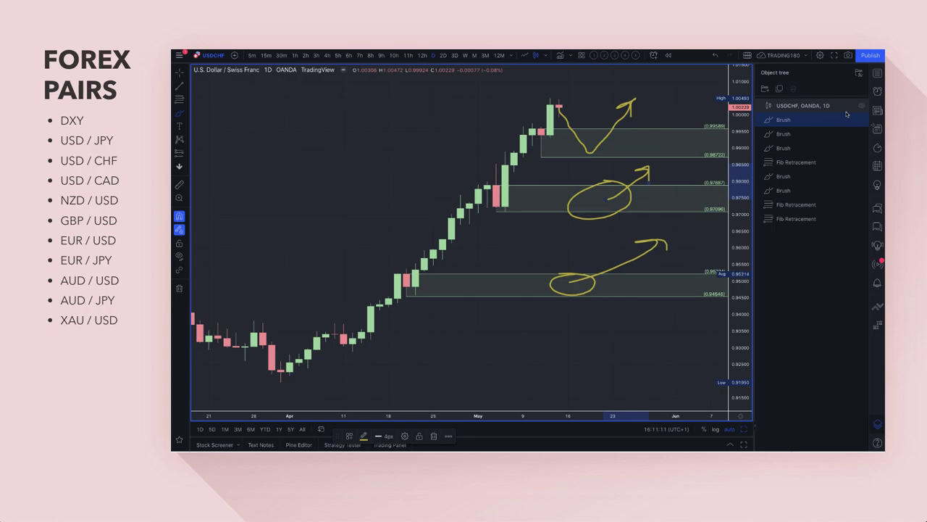
{"action": "left_click", "coordinate": [813, 122]}
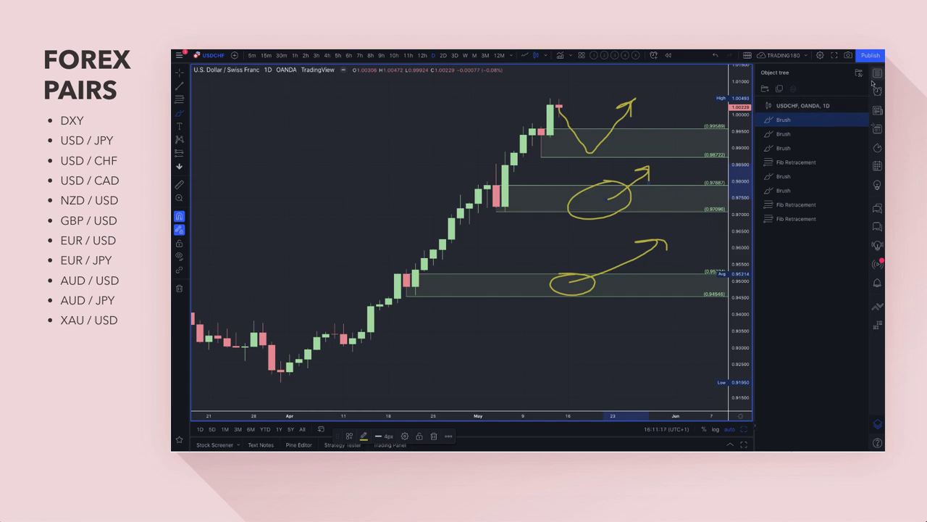
Step: Switch to USDCAD and draw a Fib Retracement from 1.30732 to 1.31727 at the November 2020 highs, styled with the 1. SUPPLY template
{"action": "left_click", "coordinate": [654, 103]}
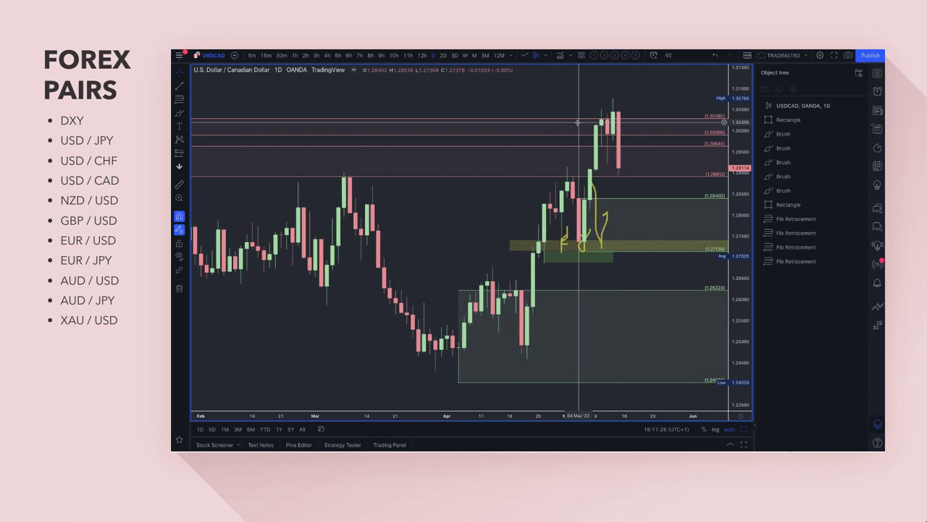
{"action": "scroll", "coordinate": [577, 123], "scroll_direction": "down", "scroll_amount": 8}
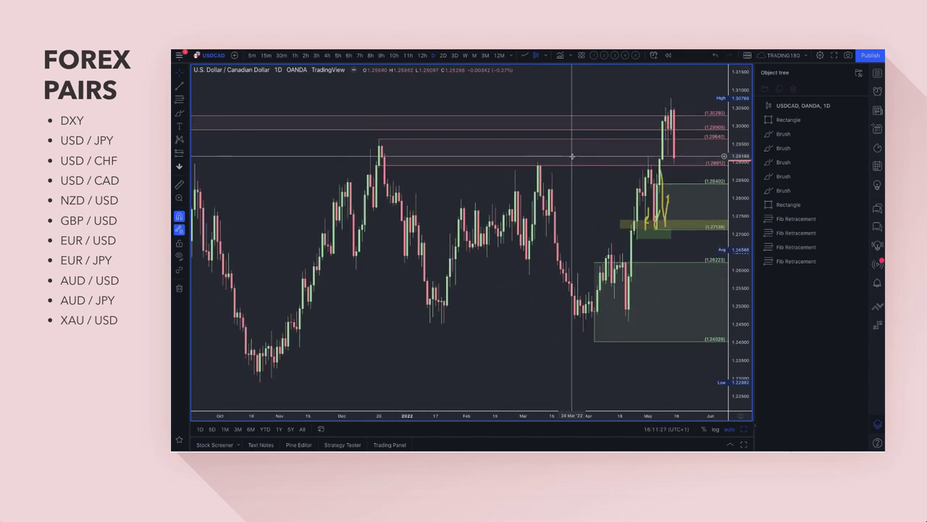
{"action": "scroll", "coordinate": [573, 155], "scroll_direction": "down", "scroll_amount": 5}
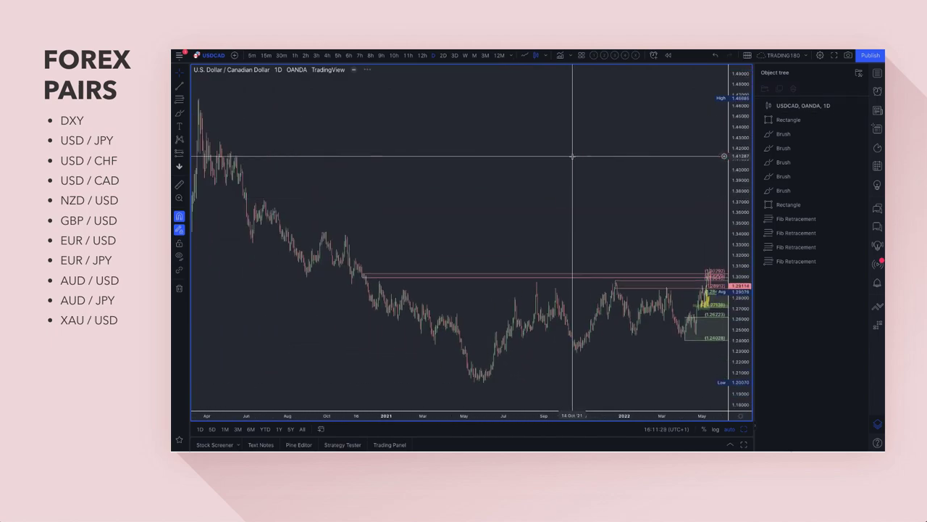
{"action": "scroll", "coordinate": [484, 241], "scroll_direction": "left", "scroll_amount": 5}
{"action": "scroll", "coordinate": [484, 241], "scroll_direction": "up", "scroll_amount": 5}
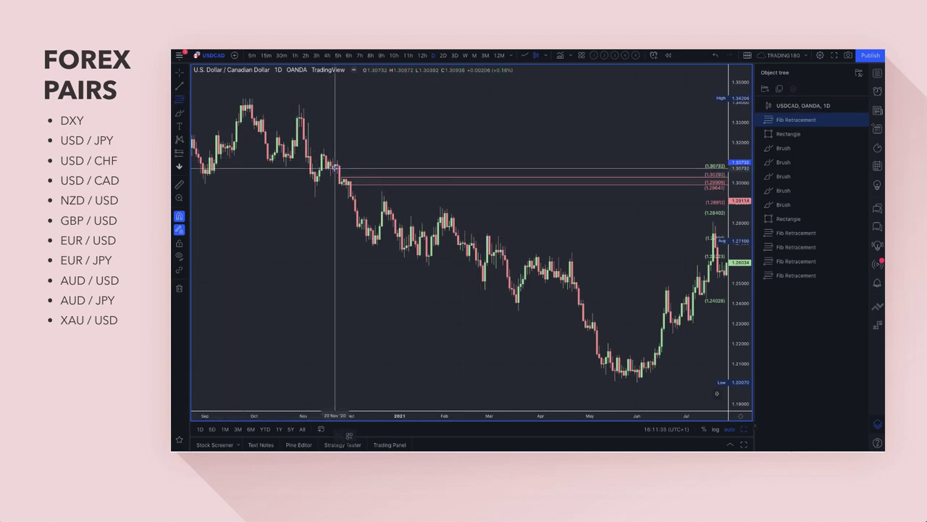
{"action": "left_click_drag", "start_coordinate": [336, 168], "coordinate": [324, 149]}
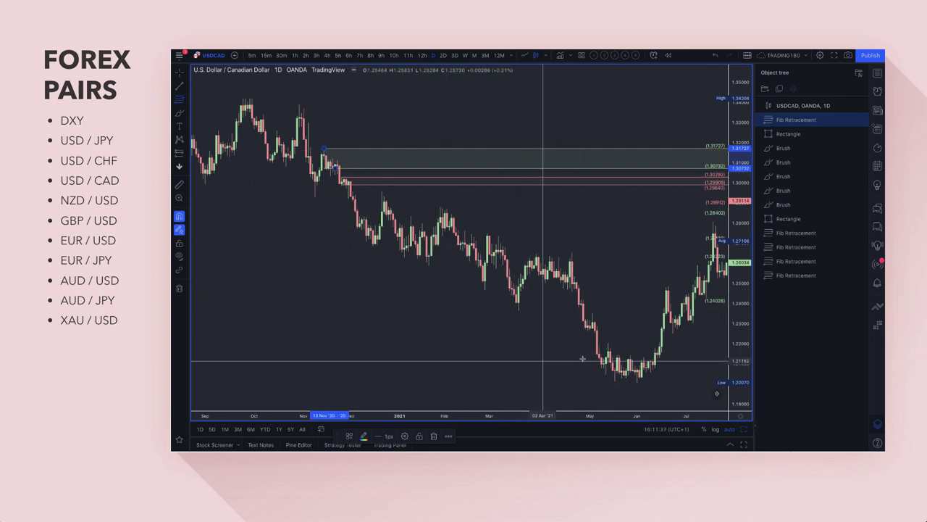
{"action": "left_click", "coordinate": [349, 434]}
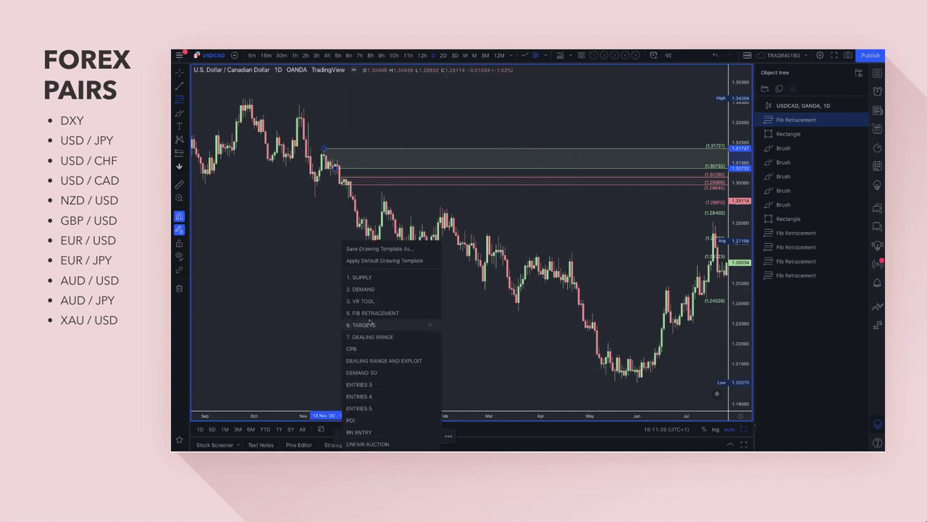
{"action": "left_click", "coordinate": [371, 279]}
Step: Delete the Fib Retracement supply zone between 1.30292 and 1.29905 from the USDCAD chart
{"action": "scroll", "coordinate": [534, 269], "scroll_direction": "right", "scroll_amount": 5}
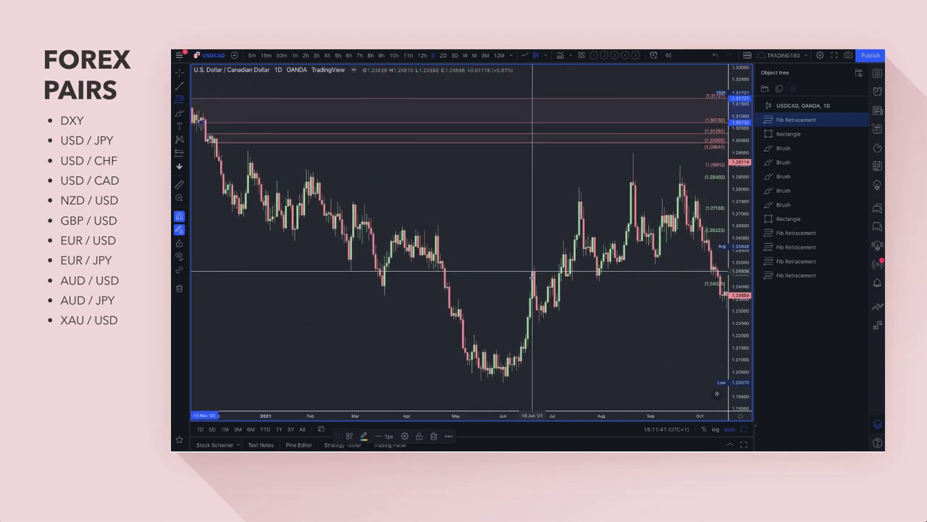
{"action": "scroll", "coordinate": [532, 278], "scroll_direction": "right", "scroll_amount": 10}
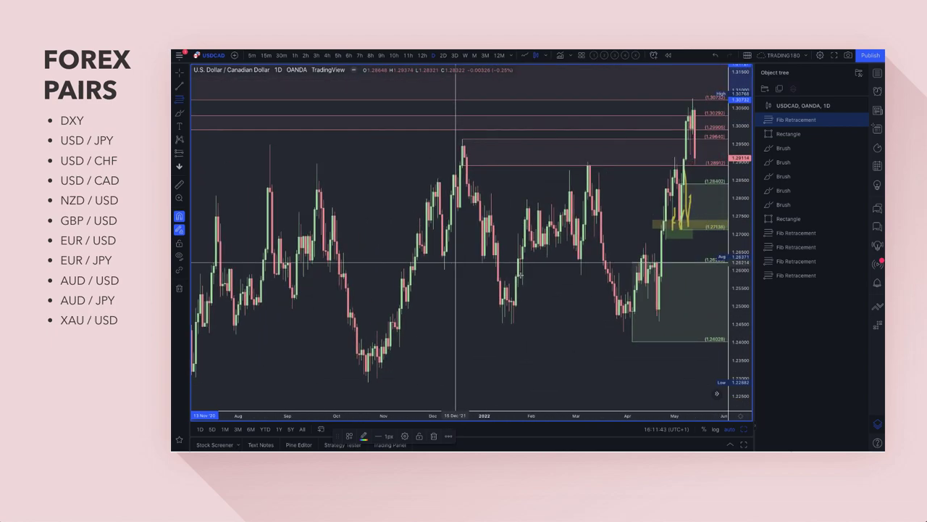
{"action": "scroll", "coordinate": [455, 262], "scroll_direction": "up", "scroll_amount": 3}
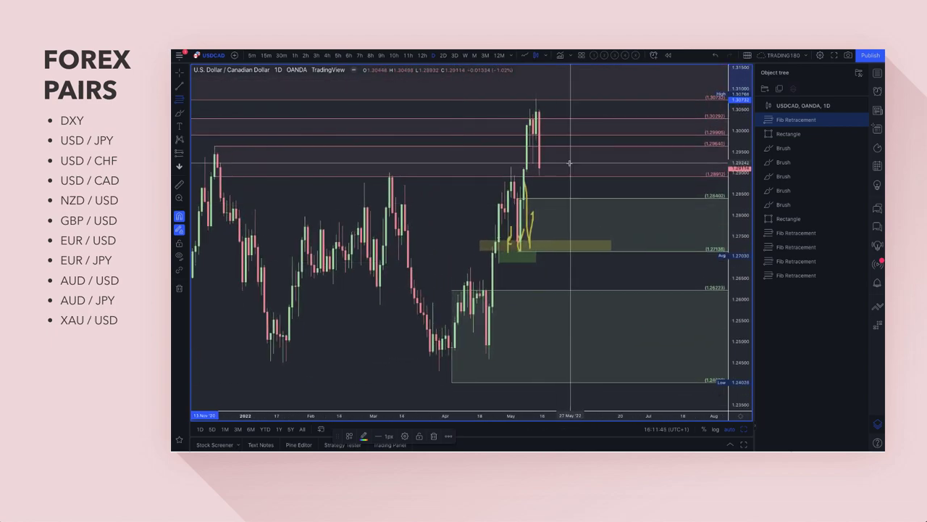
{"action": "key", "text": "Delete"}
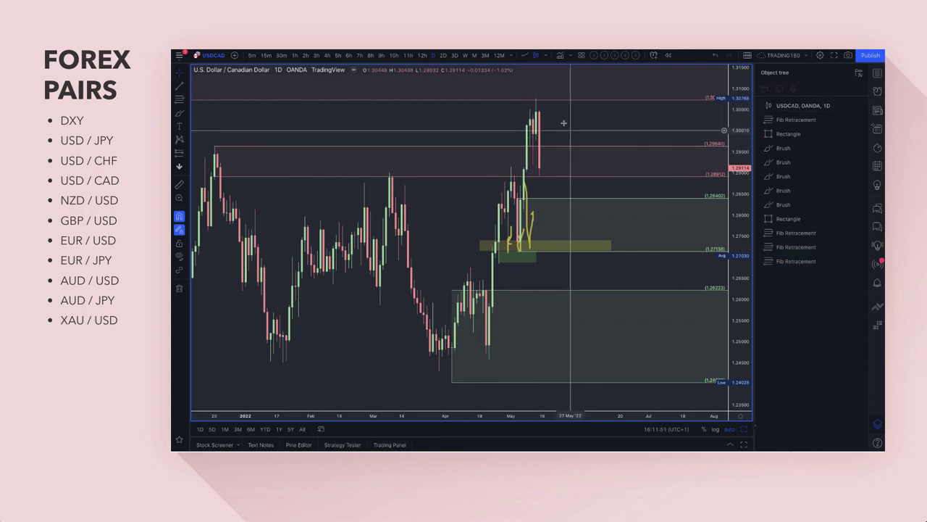
{"action": "scroll", "coordinate": [571, 119], "scroll_direction": "down", "scroll_amount": 3}
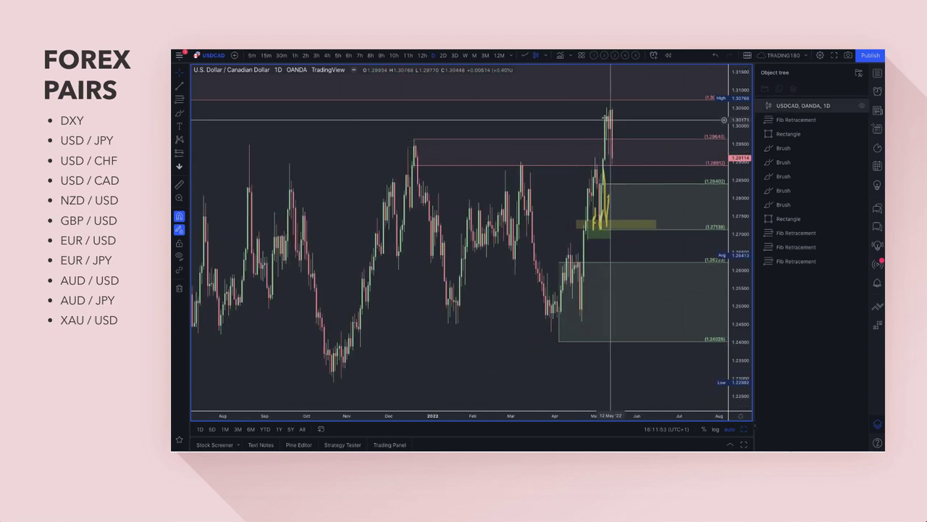
Step: Delete the USDCAD supply zone between 1.28912 and 1.29640 and circle the May high at 1.30768 with the Brush
{"action": "scroll", "coordinate": [627, 116], "scroll_direction": "up", "scroll_amount": 3}
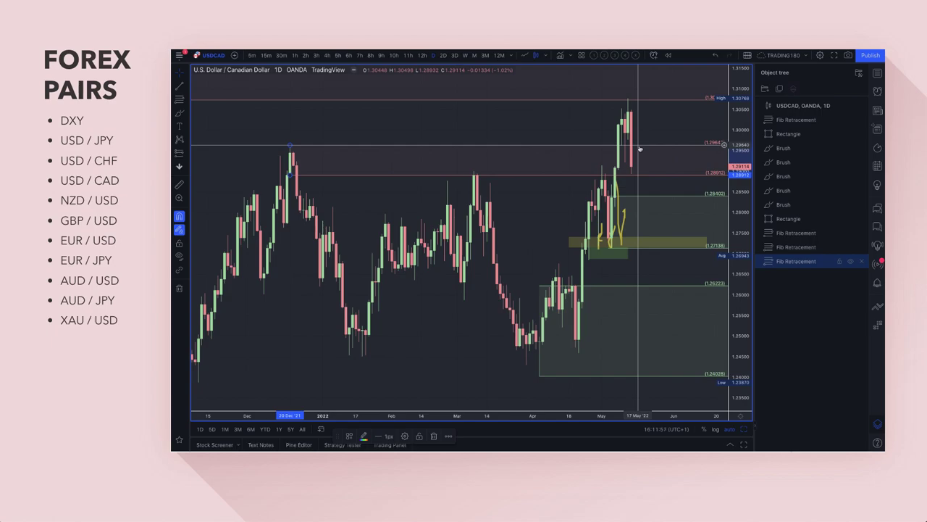
{"action": "key", "text": "Delete"}
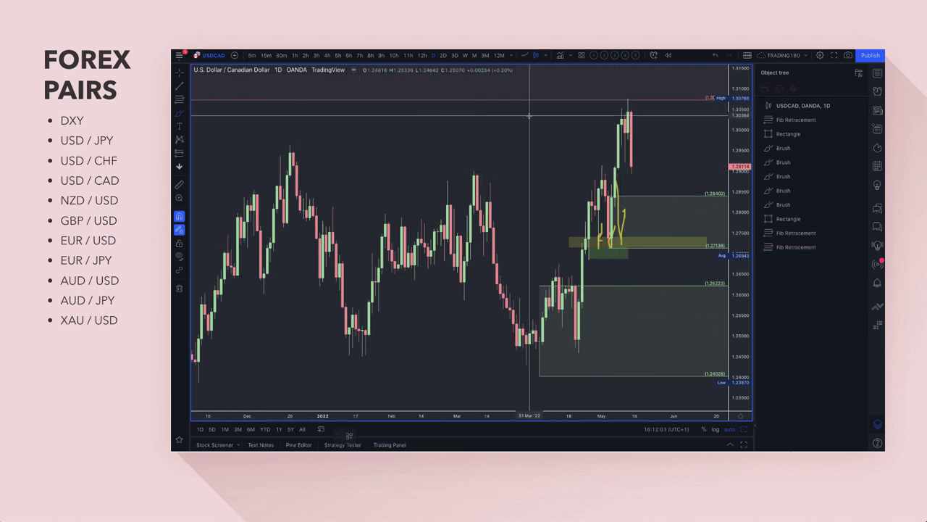
{"action": "mouse_move", "coordinate": [634, 87]}
{"action": "left_mouse_down"}
{"action": "mouse_move", "coordinate": [645, 100]}
{"action": "mouse_move", "coordinate": [633, 86]}
{"action": "left_mouse_up"}
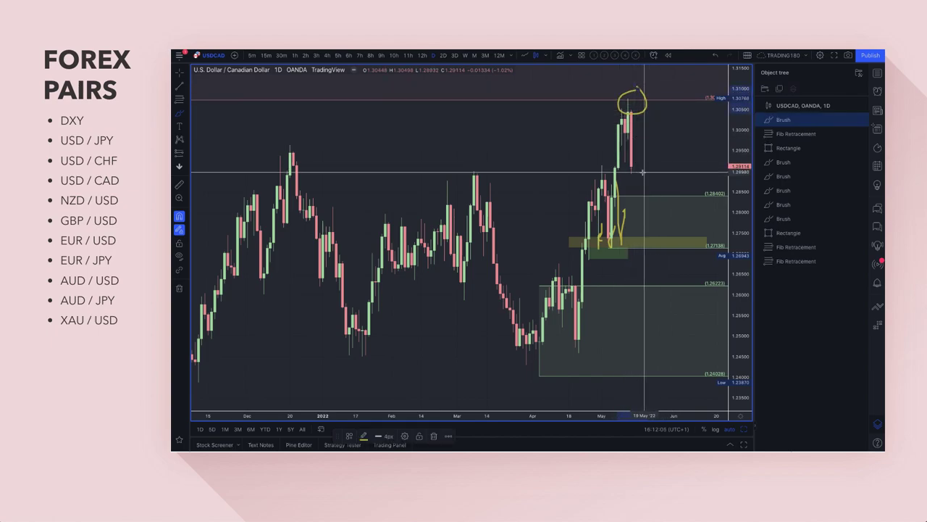
Step: Delete the yellow and green rectangles around 1.27138 at the base of the upper USDCAD demand zone
{"action": "left_click", "coordinate": [626, 239]}
{"action": "key", "text": "Delete"}
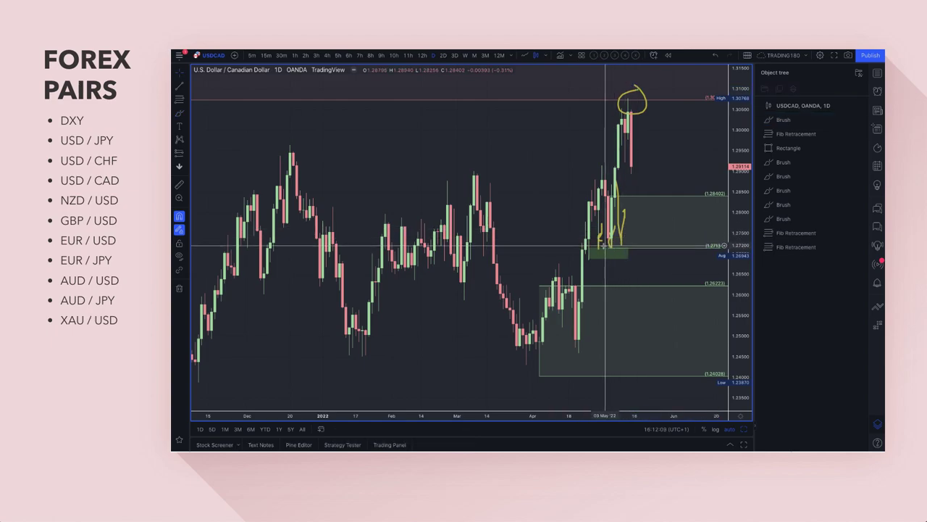
{"action": "left_click", "coordinate": [600, 251]}
{"action": "key", "text": "Delete"}
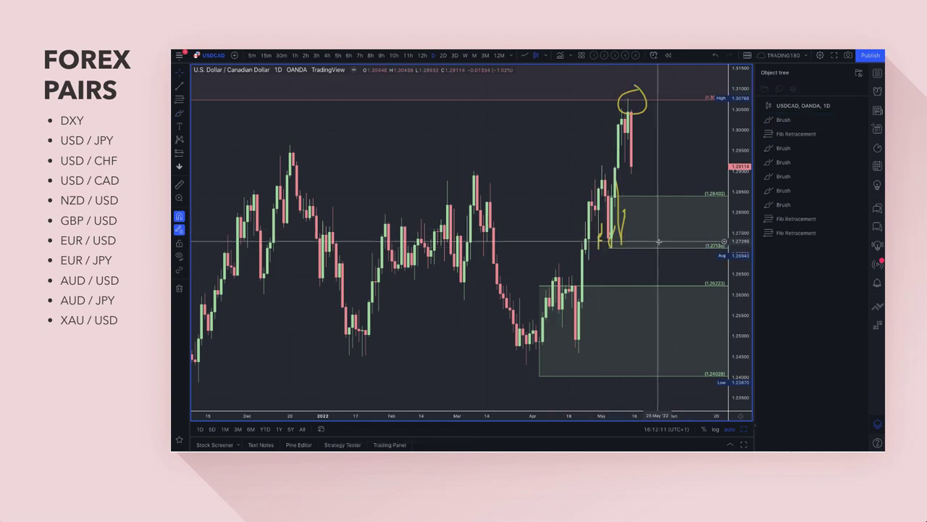
Step: Circle the 1.28402–1.27138 and 1.26223–1.24028 demand zones with the Brush and sketch a price path falling through both
{"action": "left_click", "coordinate": [180, 114]}
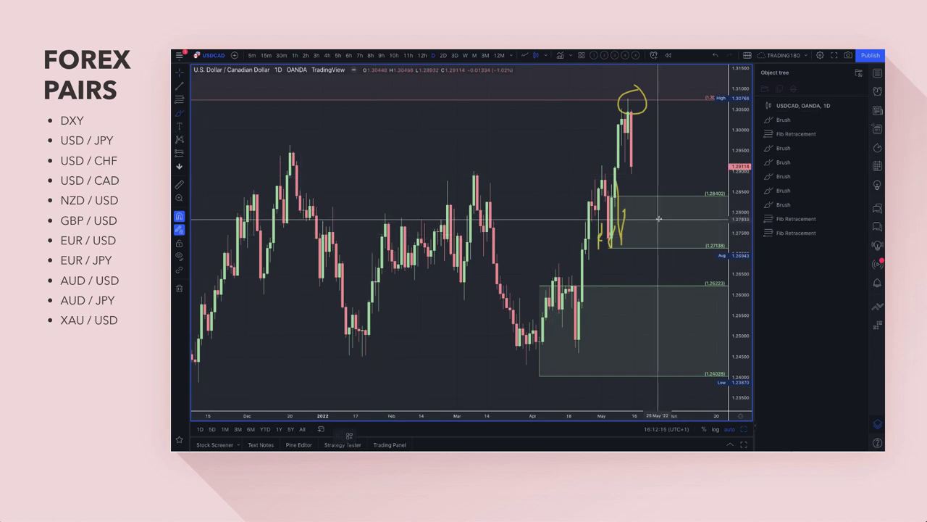
{"action": "left_click_drag", "start_coordinate": [656, 227], "coordinate": [660, 210]}
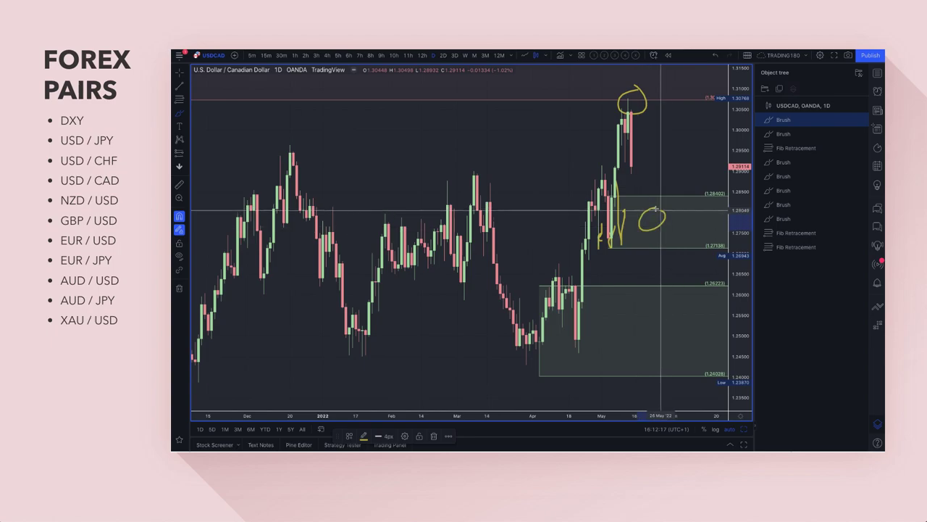
{"action": "mouse_move", "coordinate": [661, 292]}
{"action": "left_mouse_down"}
{"action": "mouse_move", "coordinate": [655, 319]}
{"action": "mouse_move", "coordinate": [665, 312]}
{"action": "left_mouse_up"}
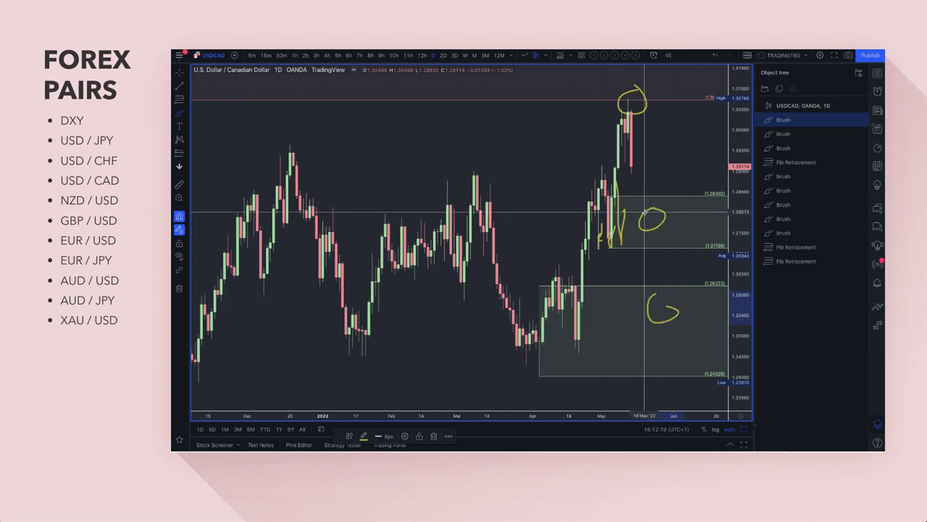
{"action": "left_click_drag", "start_coordinate": [637, 171], "coordinate": [685, 319]}
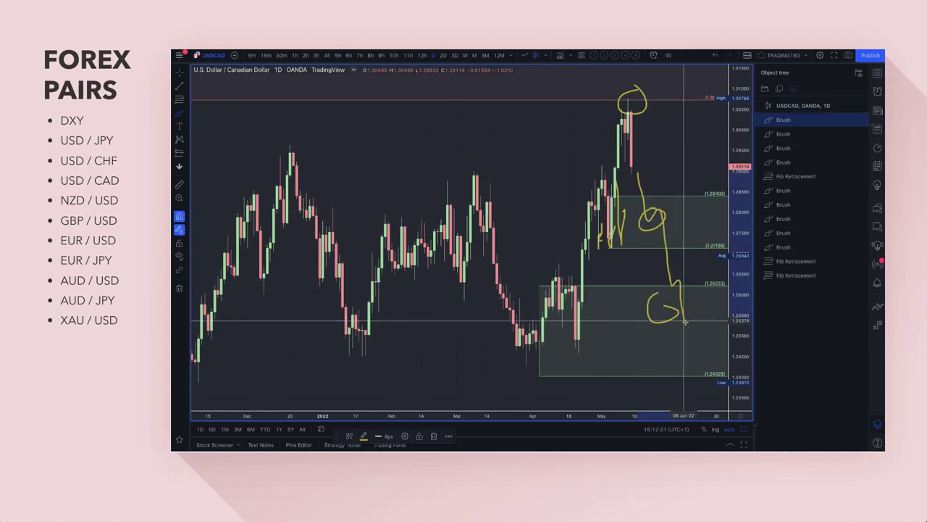
Step: Delete the old yellow brush arrows around the late April and early May candles on USDCAD
{"action": "scroll", "coordinate": [627, 248], "scroll_direction": "up", "scroll_amount": 3}
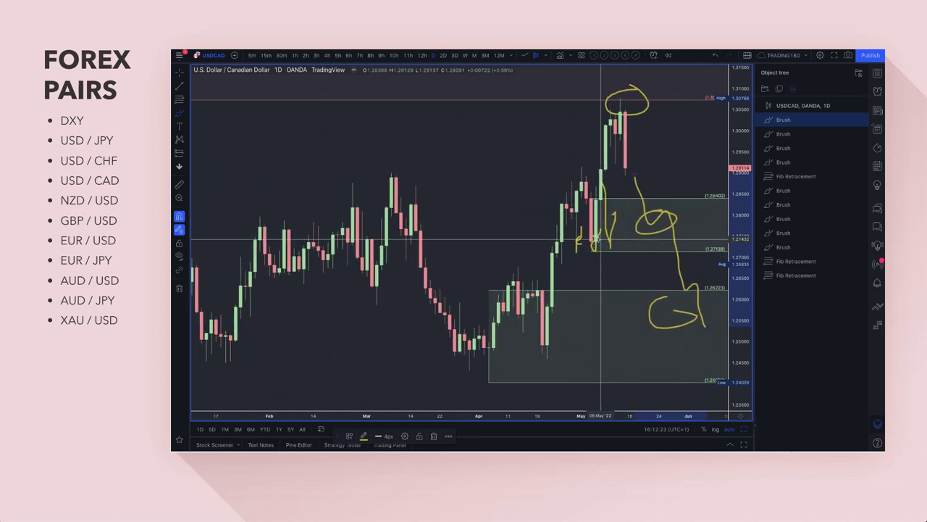
{"action": "left_click", "coordinate": [610, 237]}
{"action": "key", "text": "Delete"}
{"action": "left_click", "coordinate": [595, 240]}
{"action": "key", "text": "Delete"}
{"action": "left_click", "coordinate": [594, 242]}
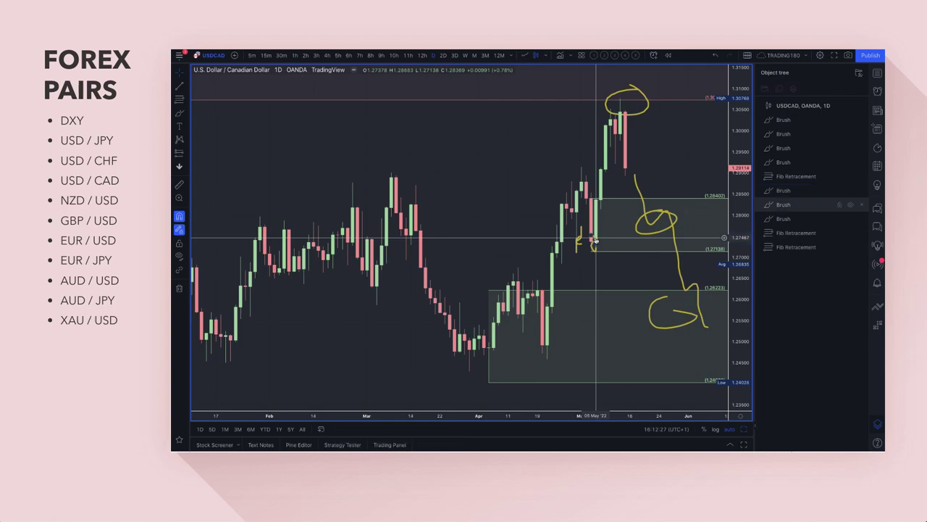
{"action": "key", "text": "Delete"}
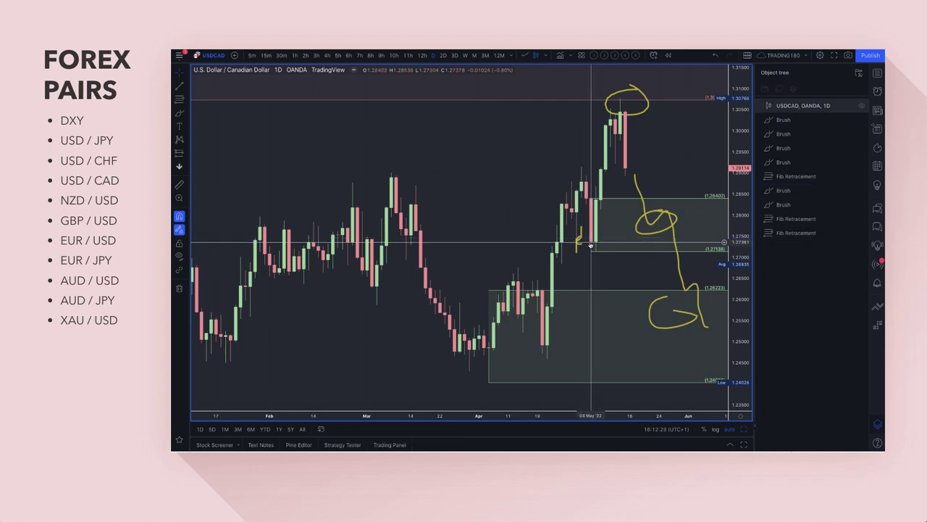
{"action": "left_click", "coordinate": [580, 241]}
{"action": "key", "text": "Delete"}
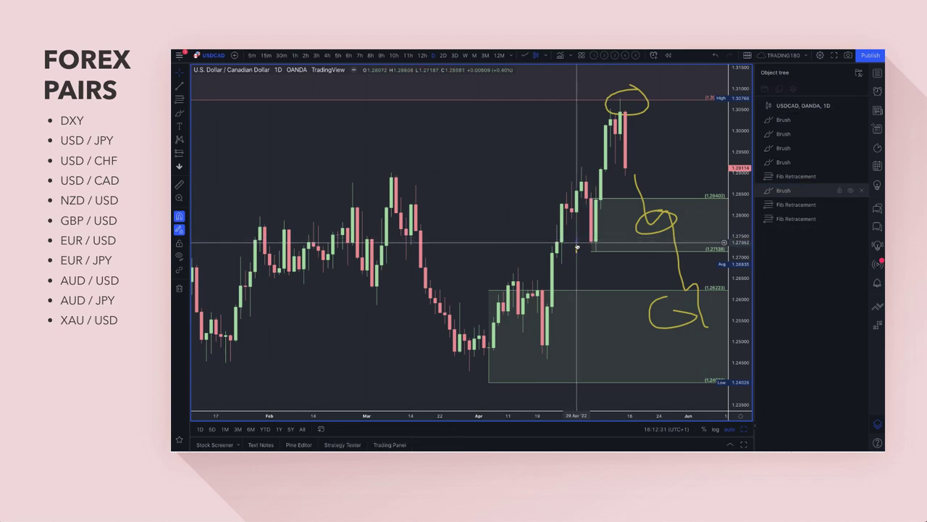
{"action": "key", "text": "Delete"}
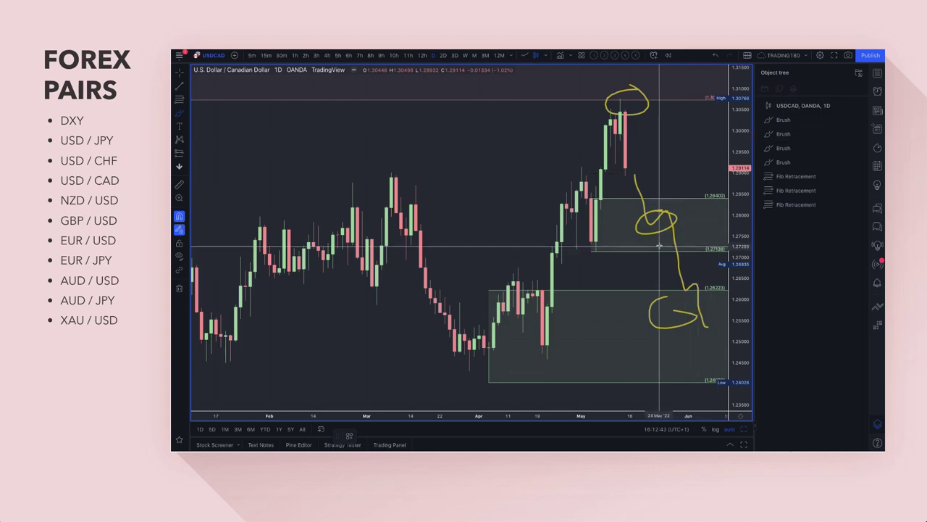
Step: Sketch a Brush stroke rising from the top of the upper USDCAD demand zone at 1.28402 to about 1.29500
{"action": "scroll", "coordinate": [672, 235], "scroll_direction": "up", "scroll_amount": 1}
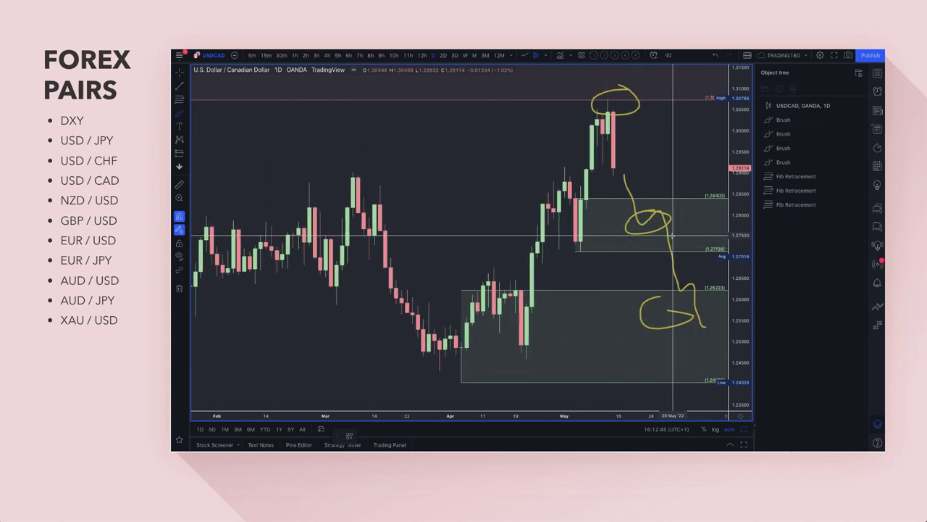
{"action": "scroll", "coordinate": [672, 236], "scroll_direction": "up", "scroll_amount": 2}
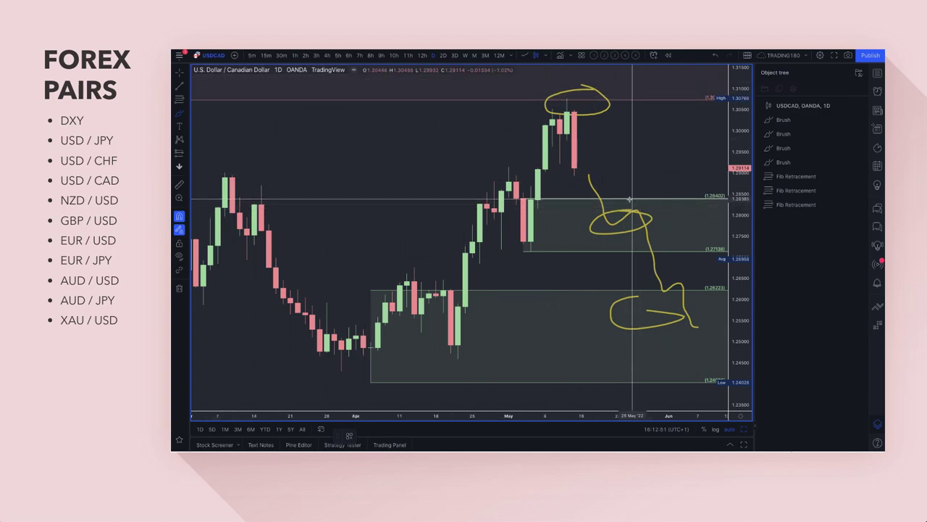
{"action": "left_click_drag", "start_coordinate": [630, 199], "coordinate": [677, 152]}
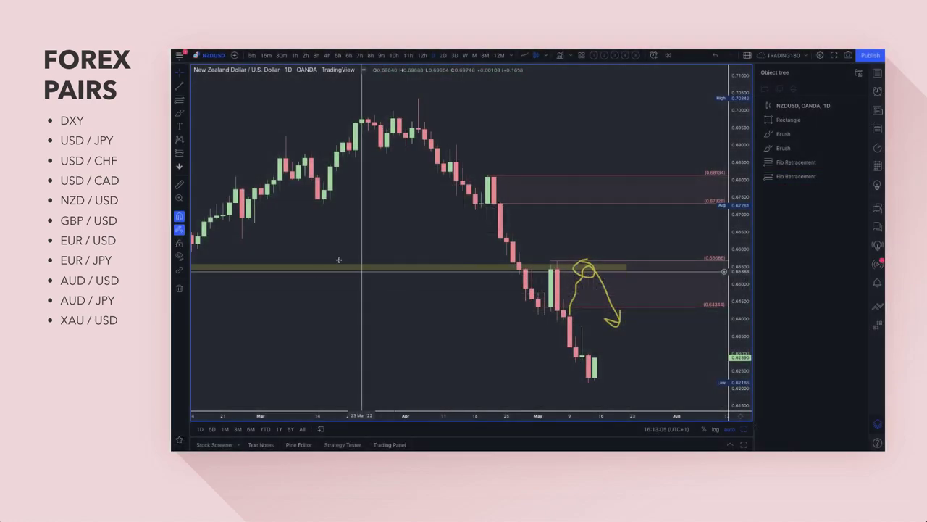
Step: On NZDUSD, draw a Fib Retracement supply zone from 0.62912 to 0.63800 at the 11 May candle and circle its interior with the Brush
{"action": "left_click", "coordinate": [178, 99]}
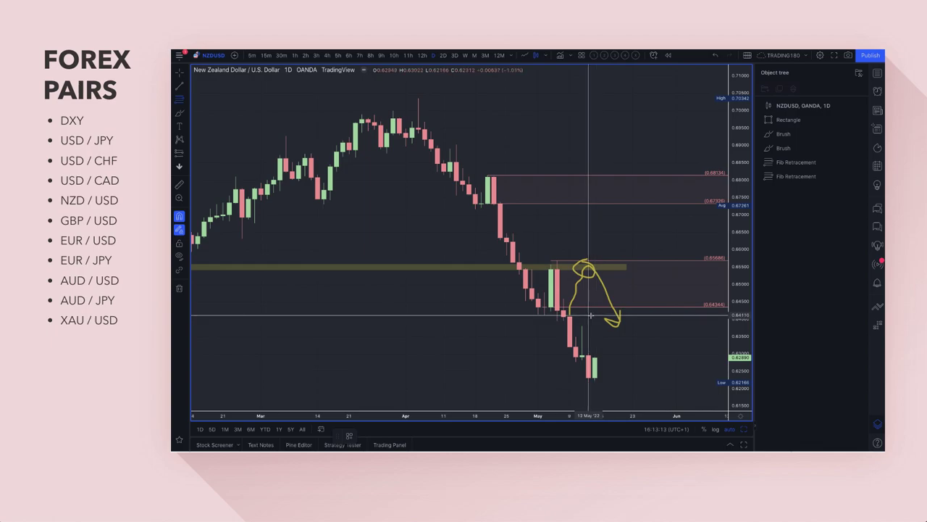
{"action": "left_click", "coordinate": [587, 267]}
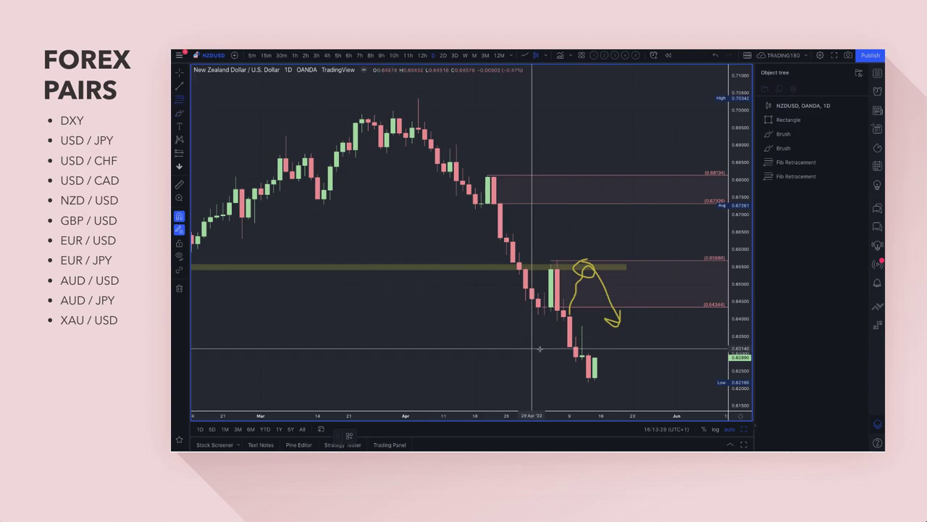
{"action": "left_click", "coordinate": [582, 357]}
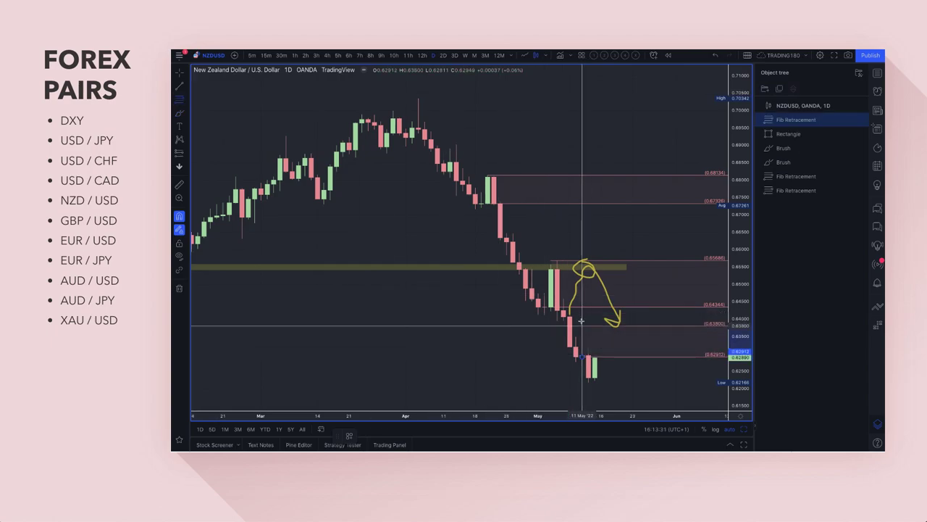
{"action": "left_click", "coordinate": [580, 323]}
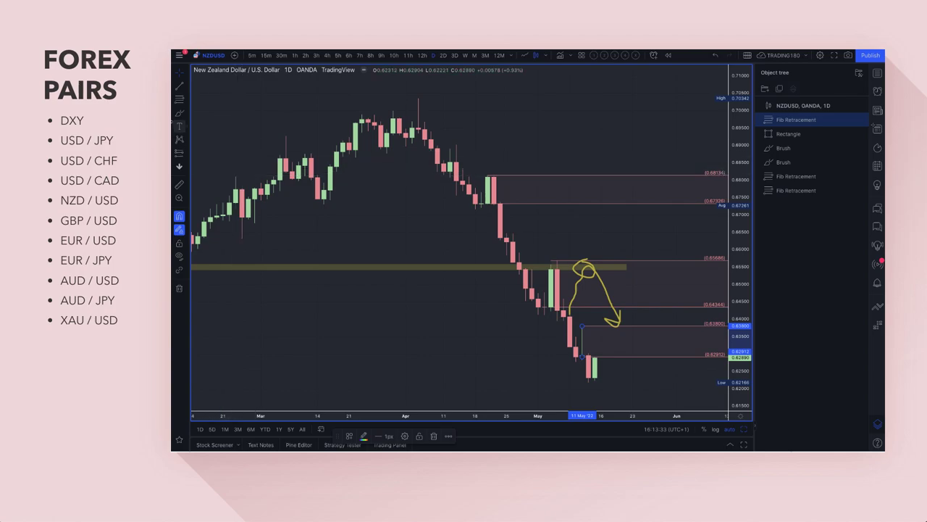
{"action": "left_click", "coordinate": [179, 113]}
{"action": "mouse_move", "coordinate": [606, 332]}
{"action": "left_mouse_down"}
{"action": "mouse_move", "coordinate": [609, 342]}
{"action": "mouse_move", "coordinate": [602, 332]}
{"action": "left_mouse_up"}
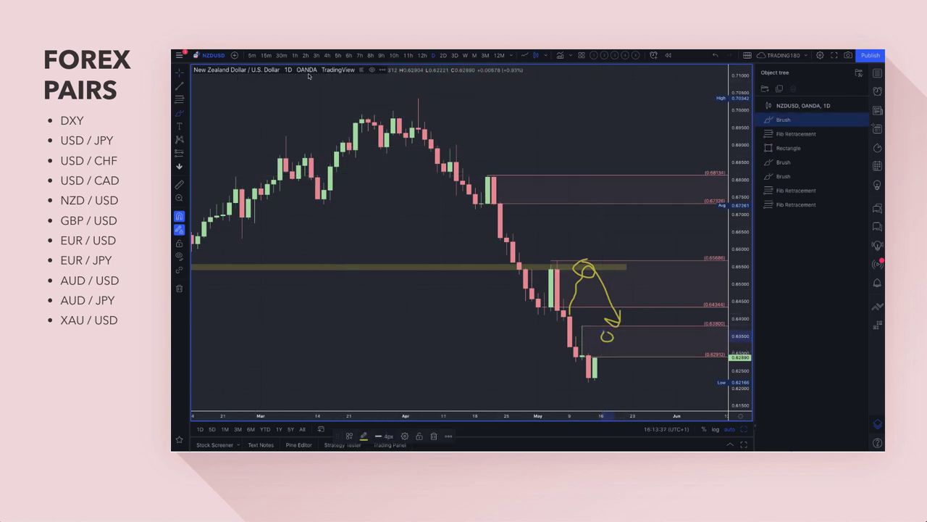
Step: Examine NZDUSD price action around the supply zones on the 1h timeframe
{"action": "left_click", "coordinate": [294, 55]}
{"action": "scroll", "coordinate": [478, 197], "scroll_direction": "down", "scroll_amount": 5}
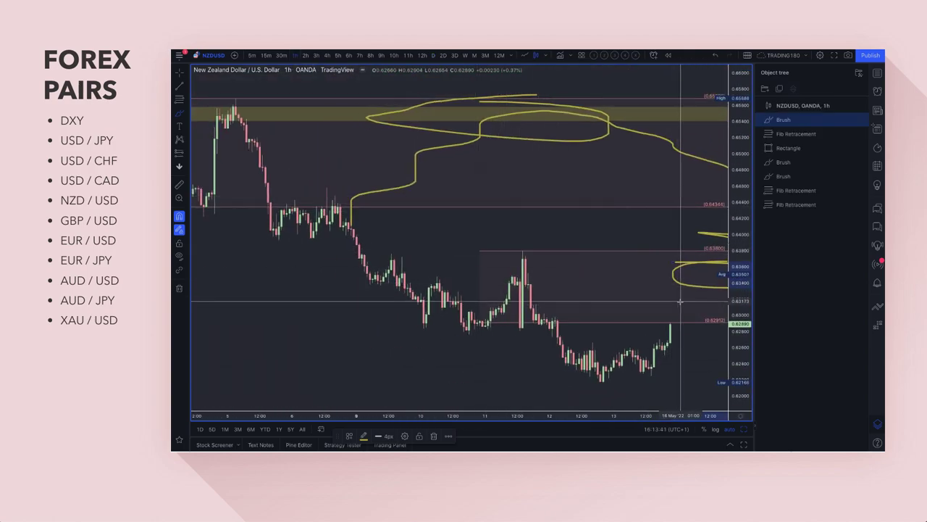
{"action": "scroll", "coordinate": [677, 303], "scroll_direction": "down", "scroll_amount": 1}
{"action": "scroll", "coordinate": [645, 272], "scroll_direction": "down", "scroll_amount": 2}
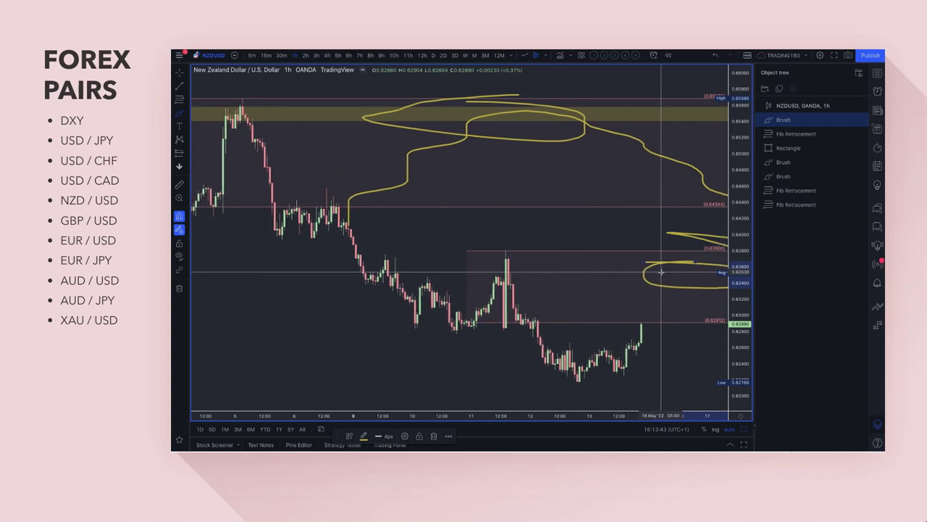
{"action": "scroll", "coordinate": [656, 218], "scroll_direction": "down", "scroll_amount": 3}
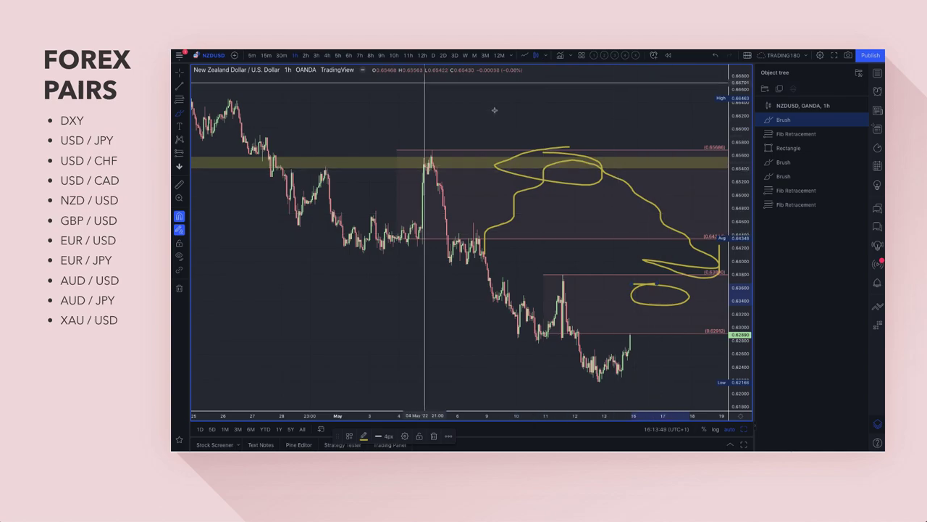
Step: Return NZDUSD to the daily timeframe and extend the yellow rectangle near 0.65500 forward in time to about mid-August
{"action": "left_click", "coordinate": [433, 55]}
{"action": "scroll", "coordinate": [534, 218], "scroll_direction": "up", "scroll_amount": 4}
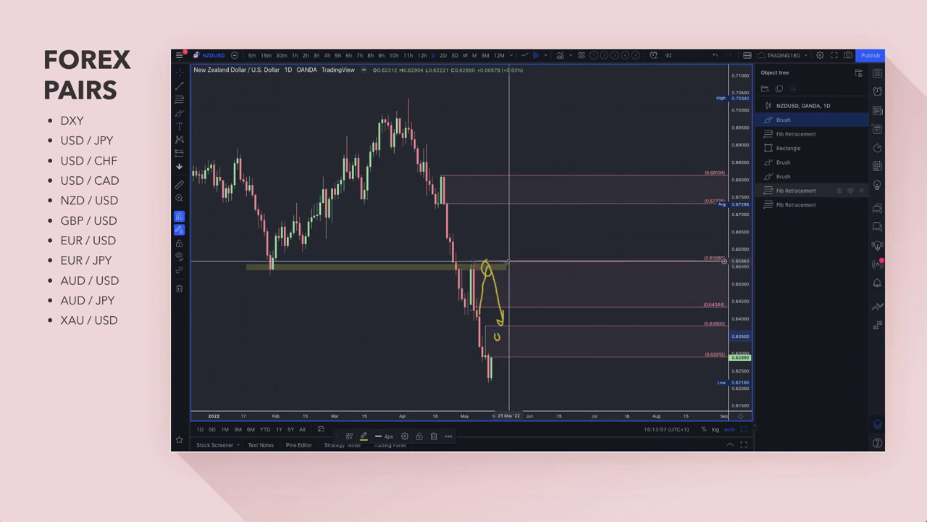
{"action": "left_click_drag", "start_coordinate": [507, 266], "coordinate": [681, 266]}
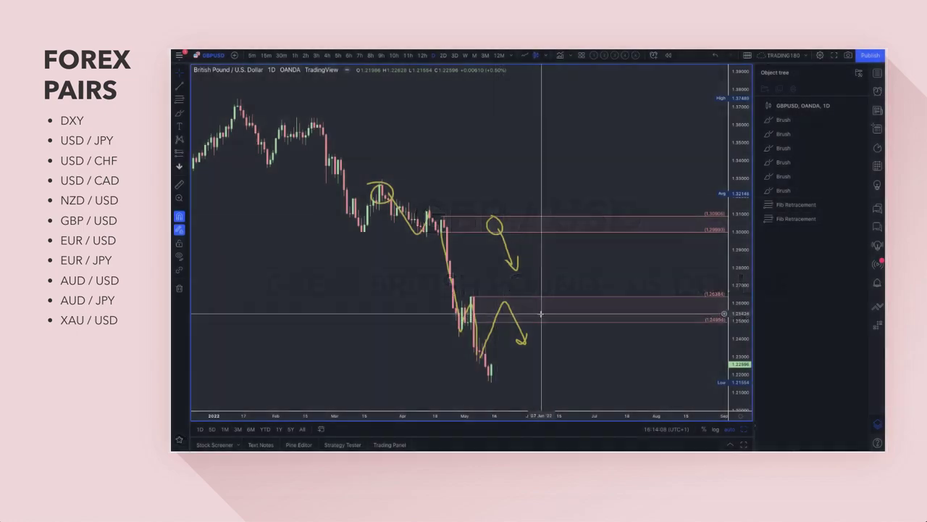
Step: On GBPUSD, delete the brush paths following the March-to-May decline and the projected arrow at the 1.26384–1.24954 supply zone
{"action": "scroll", "coordinate": [538, 310], "scroll_direction": "up", "scroll_amount": 2}
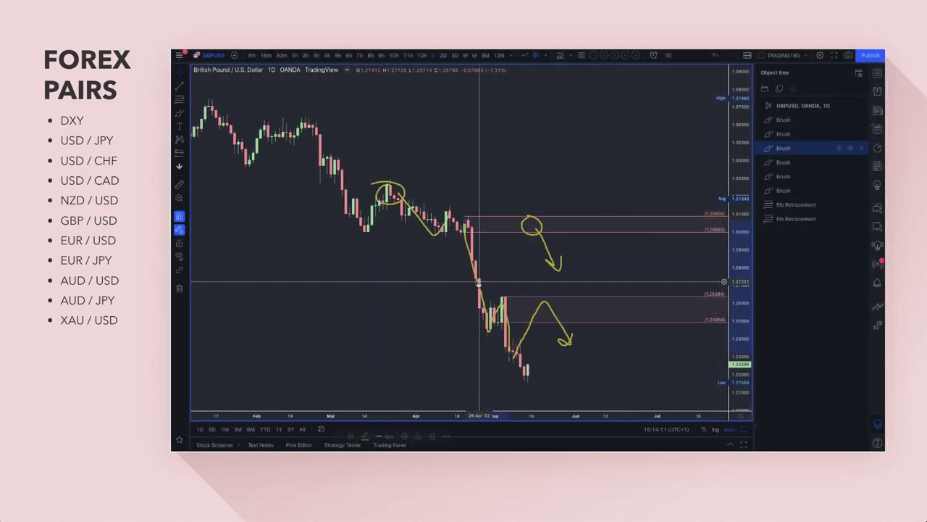
{"action": "key", "text": "Delete"}
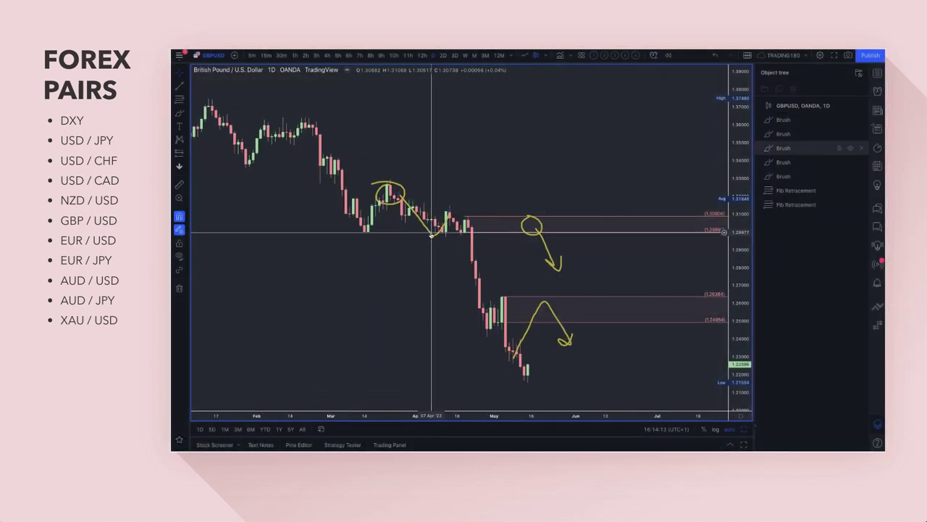
{"action": "key", "text": "Delete"}
{"action": "left_click", "coordinate": [180, 115]}
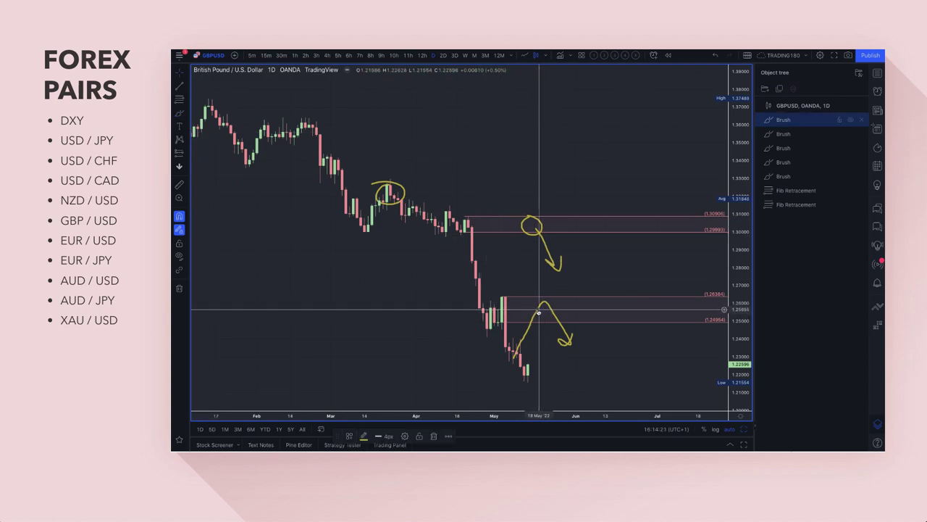
{"action": "key", "text": "Delete"}
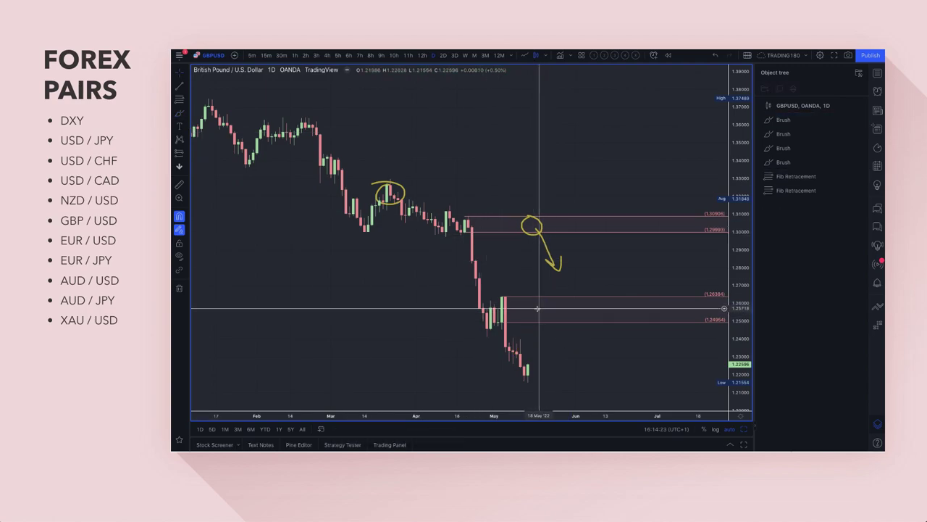
Step: Draw a Fib Retracement from 1.23168 to 1.24006 at GBPUSD's 11 May candle and sketch a path rising into the 1.24954–1.26384 zone before falling
{"action": "scroll", "coordinate": [497, 280], "scroll_direction": "up", "scroll_amount": 10}
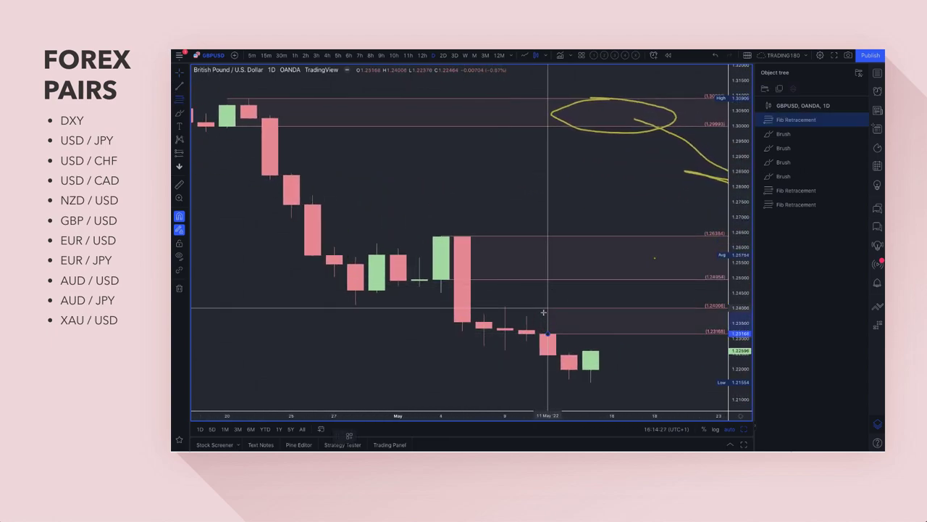
{"action": "scroll", "coordinate": [544, 310], "scroll_direction": "down", "scroll_amount": 3}
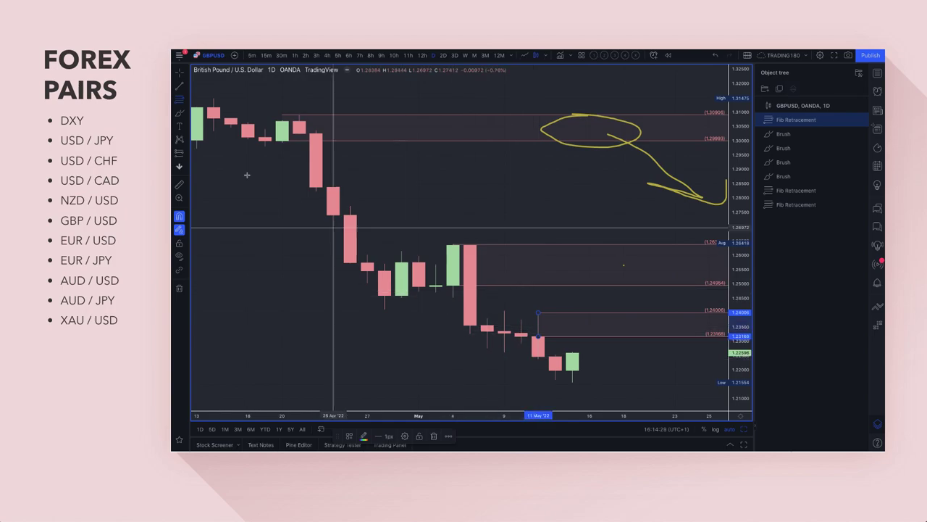
{"action": "left_click", "coordinate": [424, 224]}
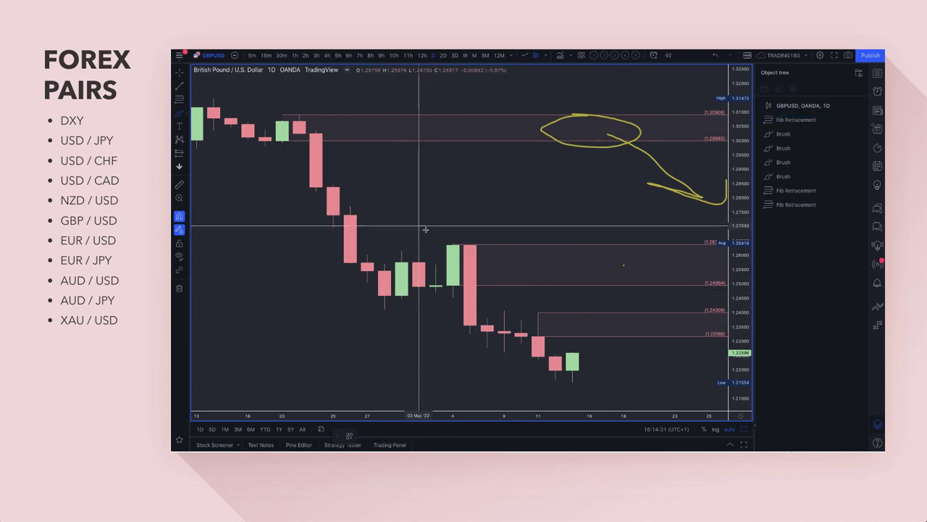
{"action": "mouse_move", "coordinate": [573, 353]}
{"action": "left_mouse_down"}
{"action": "mouse_move", "coordinate": [607, 271]}
{"action": "mouse_move", "coordinate": [619, 268]}
{"action": "mouse_move", "coordinate": [658, 298]}
{"action": "left_mouse_up"}
{"action": "scroll", "coordinate": [658, 311], "scroll_direction": "down", "scroll_amount": 5}
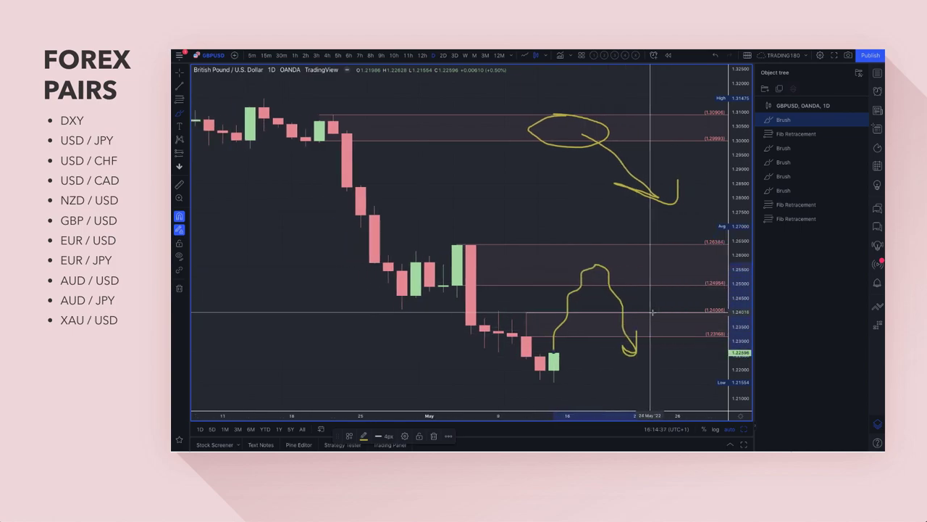
Step: Circle the peak of the projected path inside GBPUSD's 1.24954–1.26384 supply zone
{"action": "left_click_drag", "start_coordinate": [593, 279], "coordinate": [580, 252]}
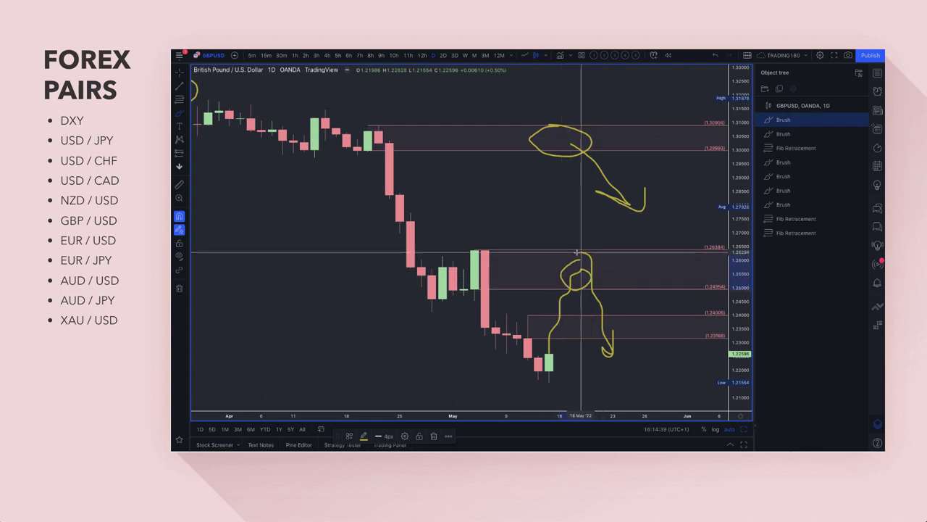
{"action": "scroll", "coordinate": [604, 280], "scroll_direction": "down", "scroll_amount": 3}
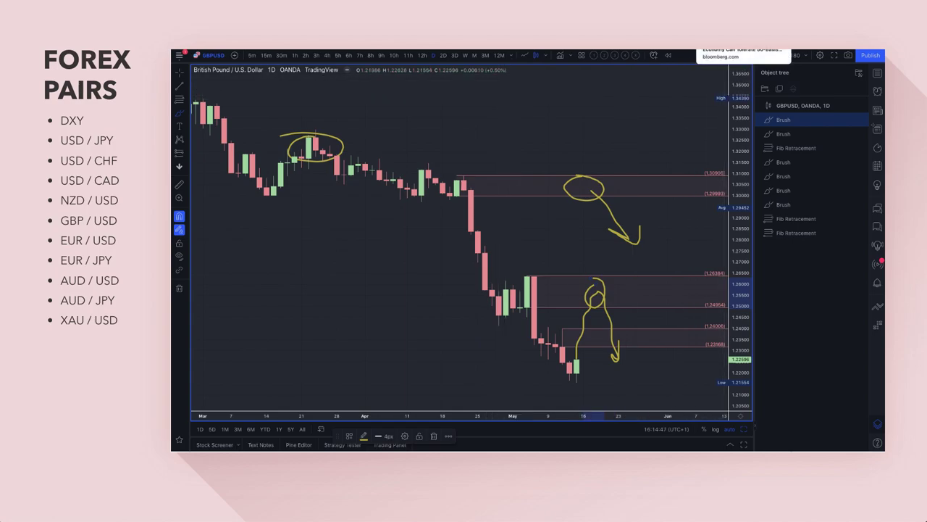
Step: Read the Guardian article on the UK economy and Bloomberg's on BOE rate hikes, highlighting its opening paragraph, and return to the GBPUSD chart
{"action": "left_click", "coordinate": [761, 49]}
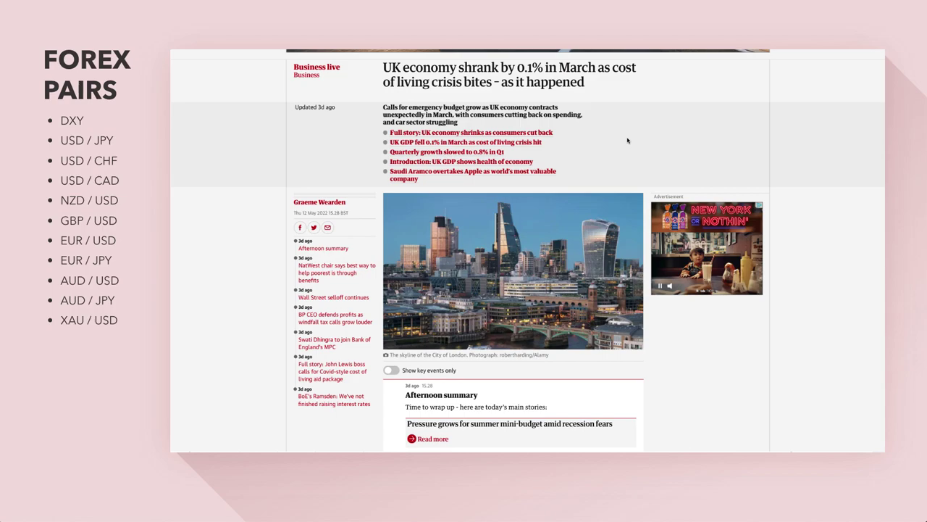
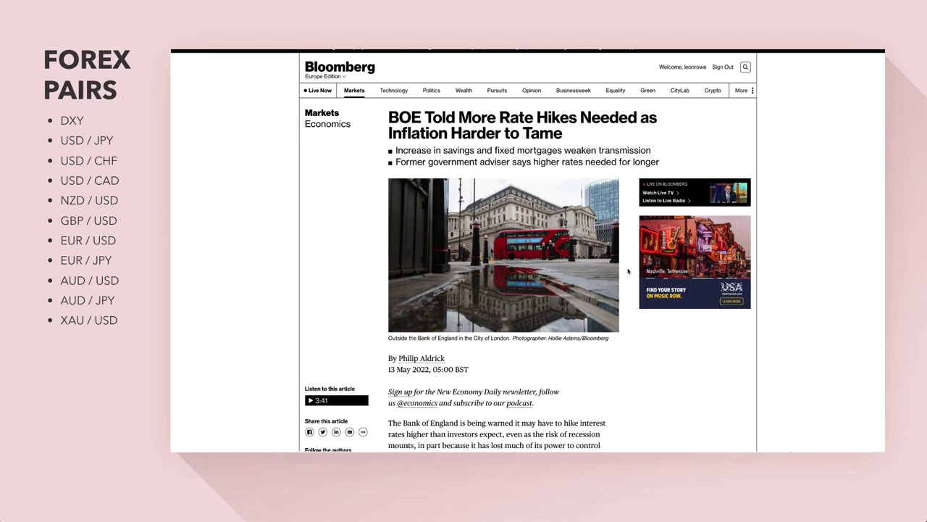
{"action": "scroll", "coordinate": [625, 345], "scroll_direction": "down", "scroll_amount": 3}
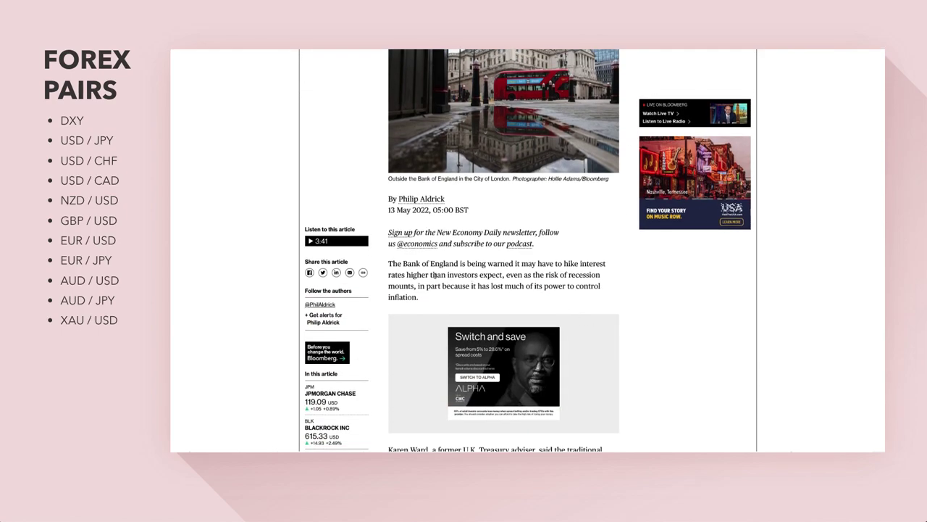
{"action": "left_click_drag", "start_coordinate": [521, 264], "coordinate": [468, 275]}
{"action": "mouse_move", "coordinate": [549, 276]}
{"action": "left_mouse_down"}
{"action": "mouse_move", "coordinate": [603, 275]}
{"action": "mouse_move", "coordinate": [417, 286]}
{"action": "mouse_move", "coordinate": [542, 286]}
{"action": "left_mouse_up"}
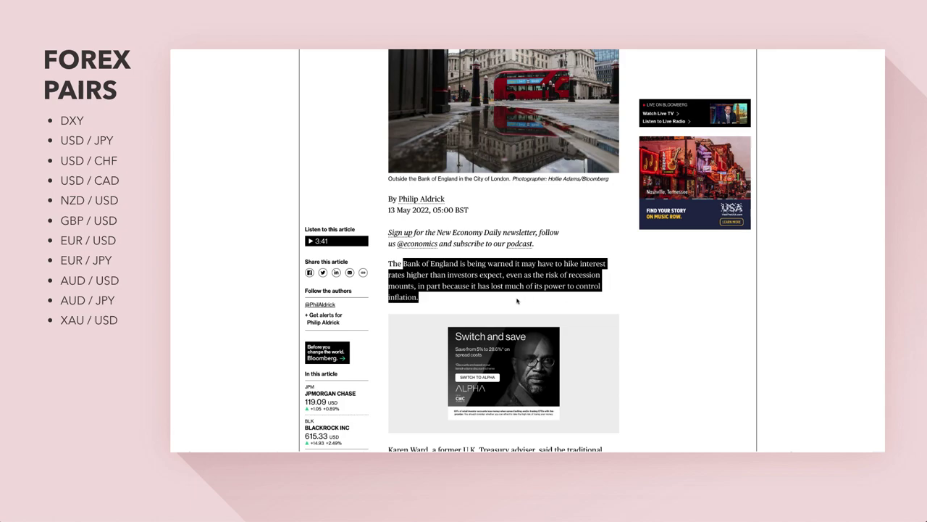
{"action": "scroll", "coordinate": [523, 295], "scroll_direction": "up", "scroll_amount": 3}
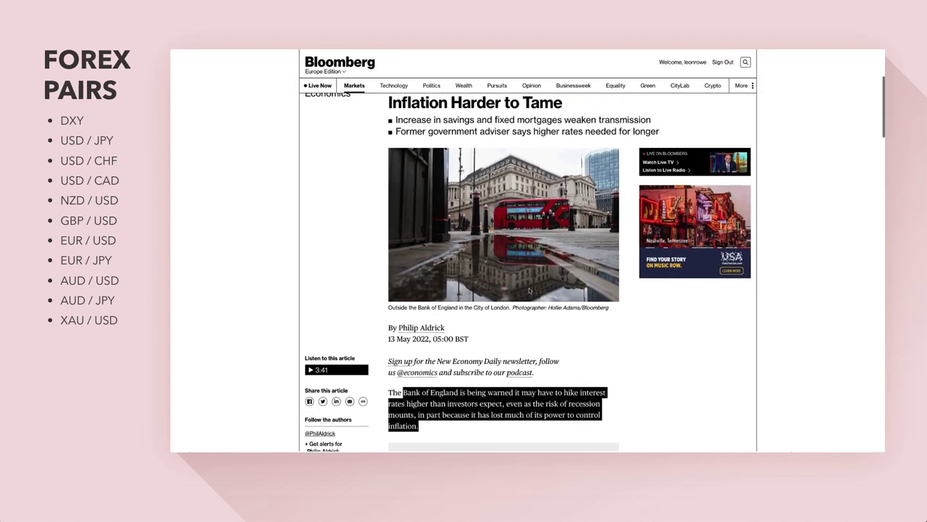
{"action": "scroll", "coordinate": [529, 290], "scroll_direction": "up", "scroll_amount": 1}
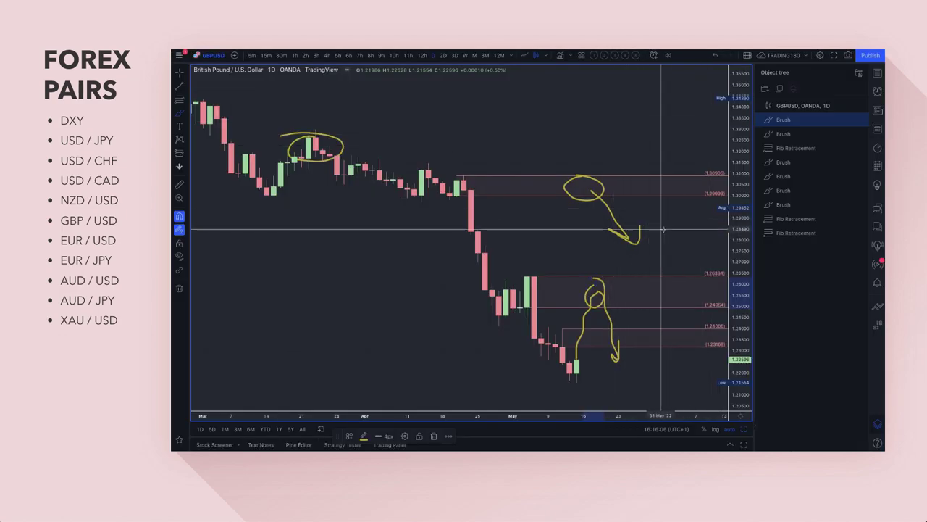
{"action": "left_click", "coordinate": [654, 225]}
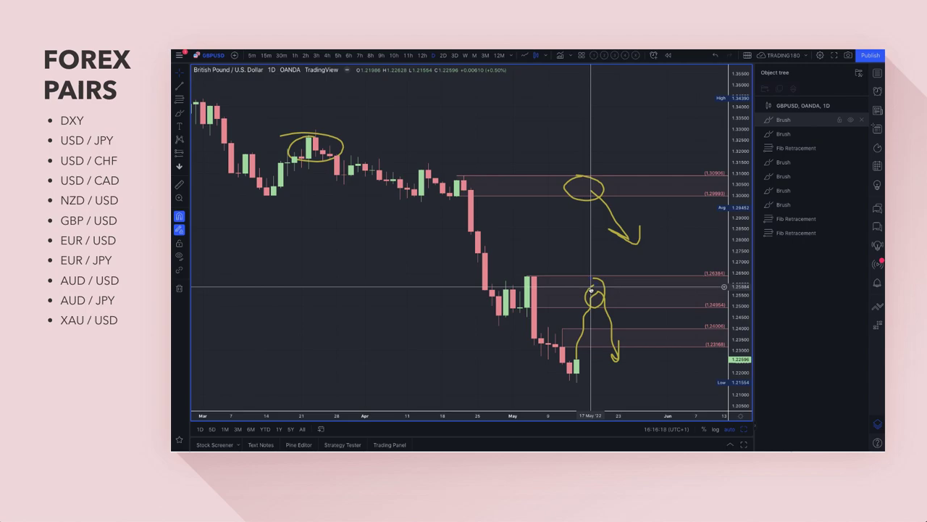
Step: Switch to the EURUSD chart and delete all its brush drawings, keeping the Fib Retracement zone at 1.07886–1.09364
{"action": "scroll", "coordinate": [563, 289], "scroll_direction": "up", "scroll_amount": 4}
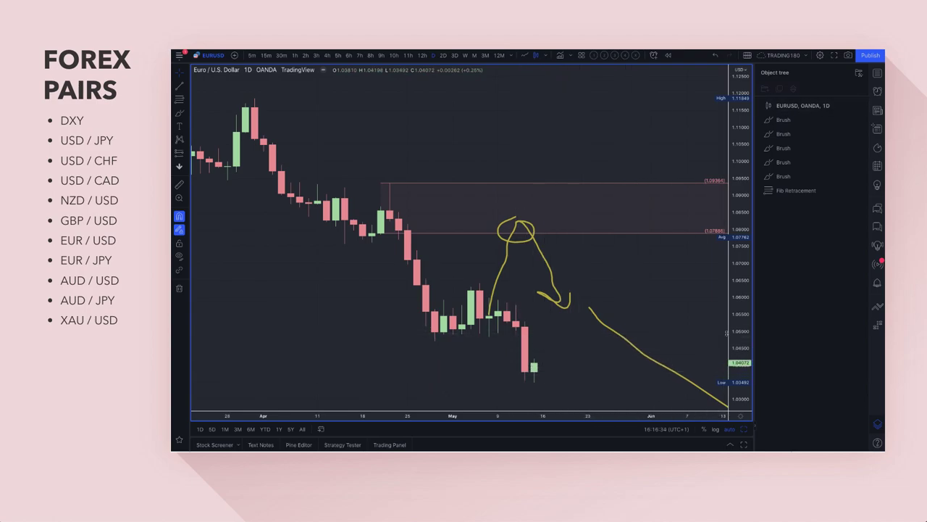
{"action": "left_click_drag", "start_coordinate": [736, 310], "coordinate": [734, 380]}
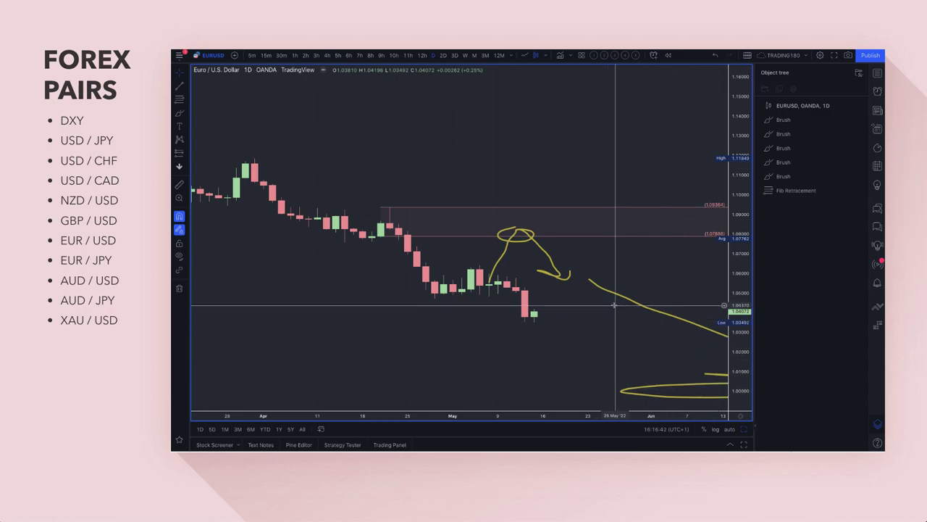
{"action": "key", "text": "alt+r"}
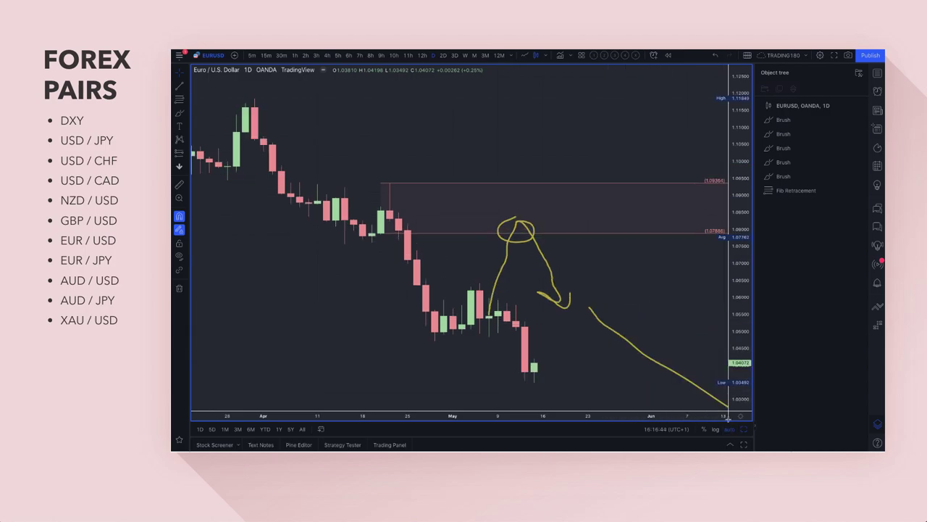
{"action": "scroll", "coordinate": [605, 316], "scroll_direction": "down", "scroll_amount": 1}
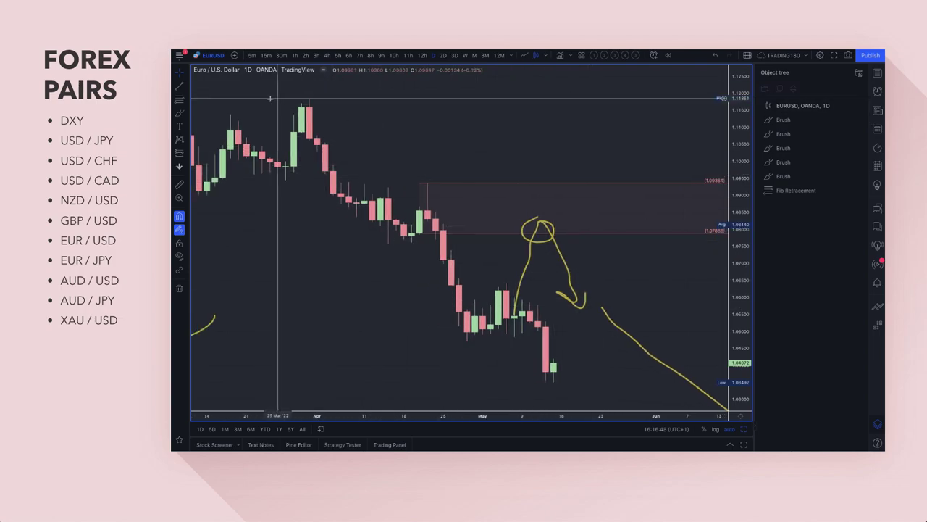
{"action": "left_click", "coordinate": [176, 101]}
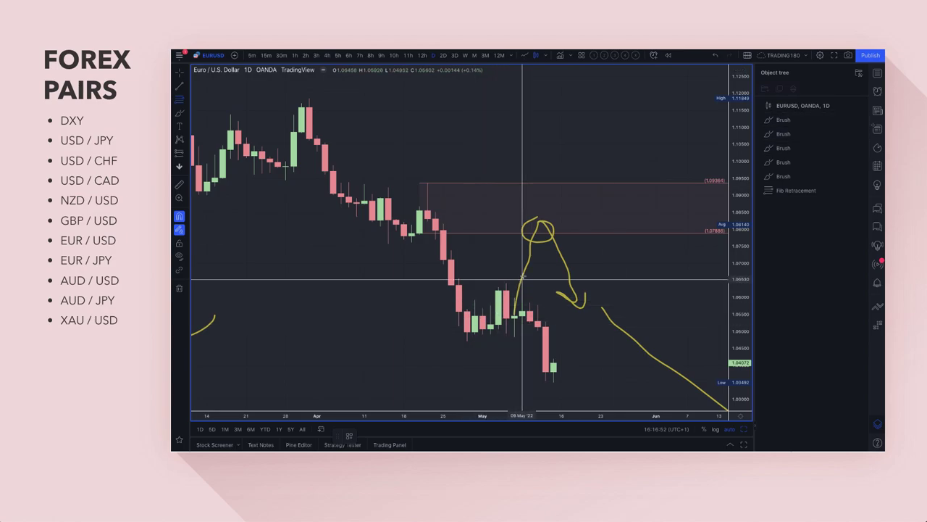
{"action": "left_click", "coordinate": [862, 120]}
{"action": "left_click", "coordinate": [862, 120]}
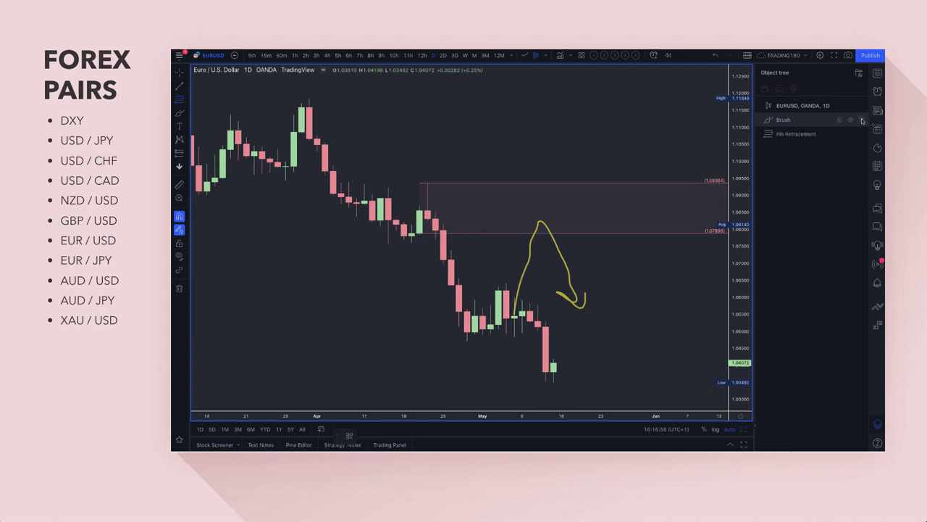
{"action": "left_click", "coordinate": [862, 120]}
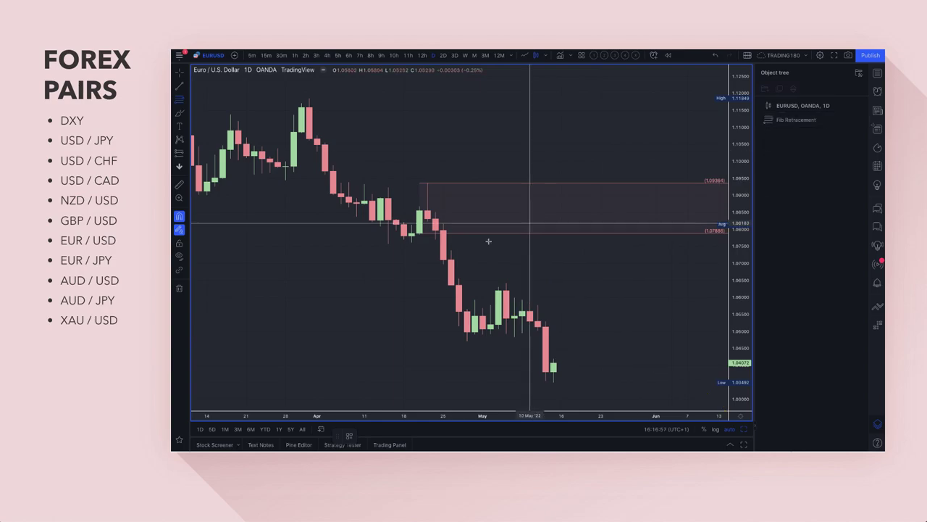
Step: Draw a Fib Retracement from 1.05458 to 1.06420 over EURUSD's early-May swing high
{"action": "left_click", "coordinate": [179, 113]}
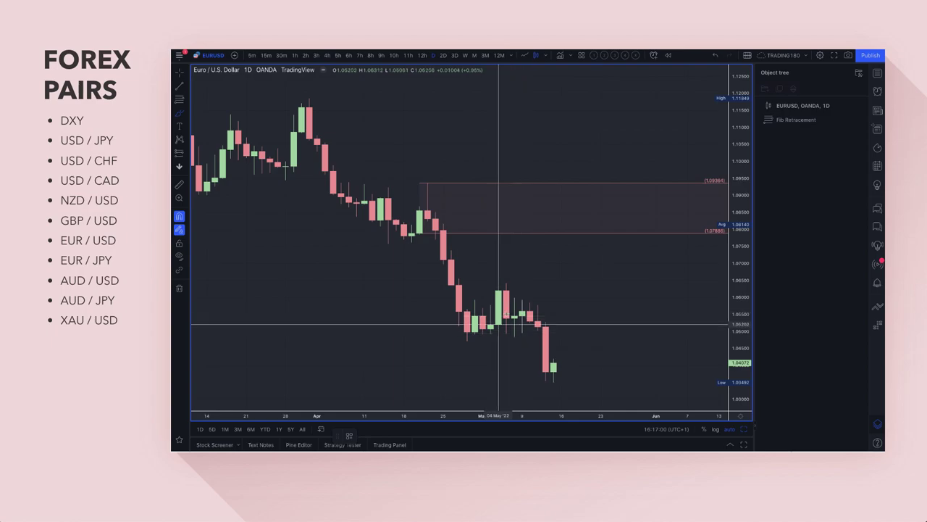
{"action": "left_click", "coordinate": [179, 99]}
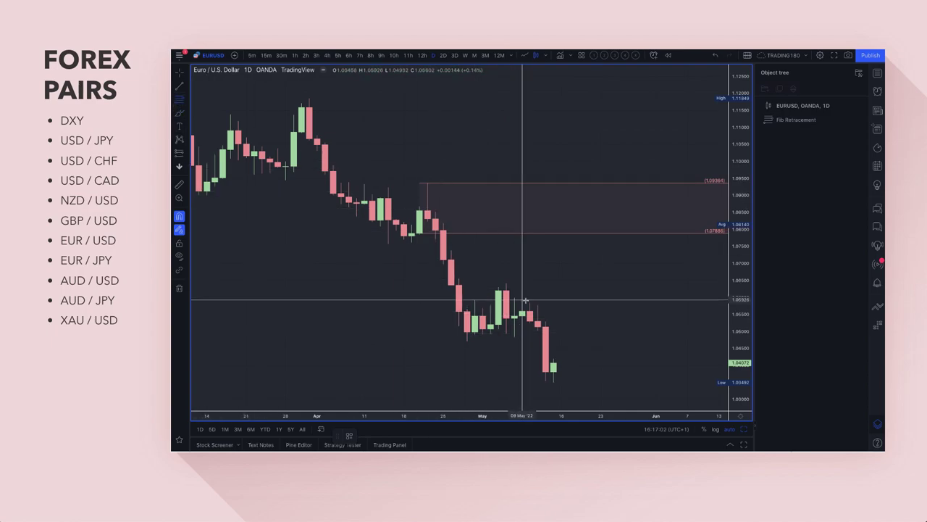
{"action": "left_click", "coordinate": [522, 315]}
{"action": "left_click", "coordinate": [506, 282]}
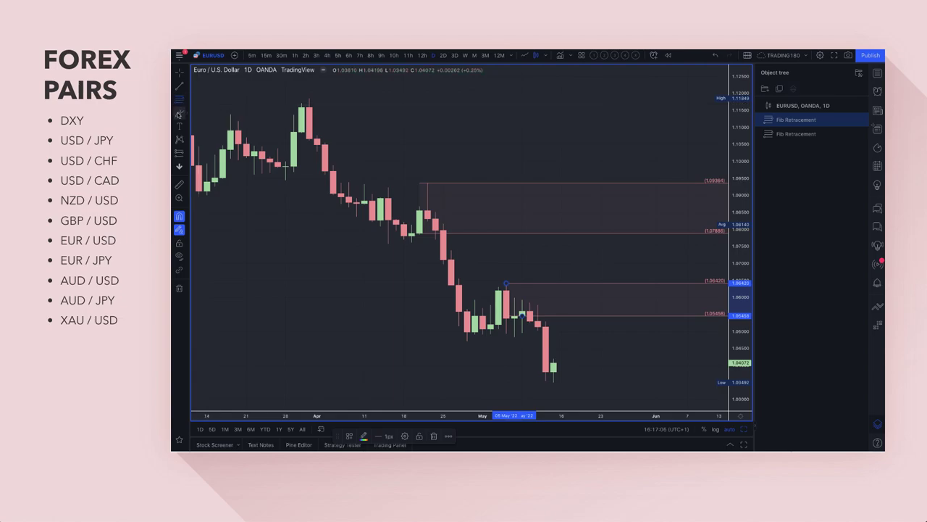
Step: Sketch a EURUSD path rising into the 1.05458–1.06420 zone and falling with an arrowhead, and circle that zone and the 1.07886–1.09364 zone
{"action": "left_click", "coordinate": [179, 114]}
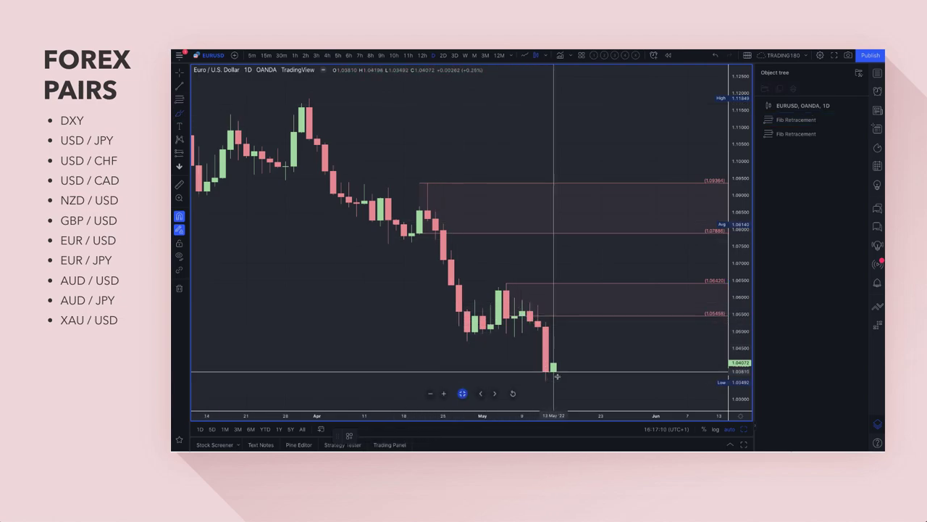
{"action": "mouse_move", "coordinate": [547, 371]}
{"action": "left_mouse_down"}
{"action": "mouse_move", "coordinate": [585, 311]}
{"action": "mouse_move", "coordinate": [611, 338]}
{"action": "mouse_move", "coordinate": [609, 352]}
{"action": "mouse_move", "coordinate": [623, 353]}
{"action": "left_mouse_up"}
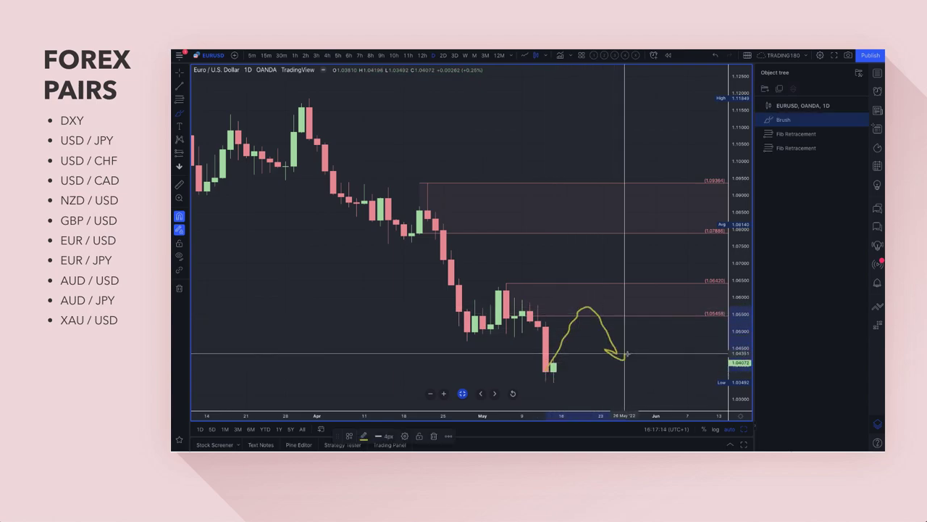
{"action": "mouse_move", "coordinate": [594, 285]}
{"action": "left_mouse_down"}
{"action": "mouse_move", "coordinate": [575, 285]}
{"action": "mouse_move", "coordinate": [601, 302]}
{"action": "left_mouse_up"}
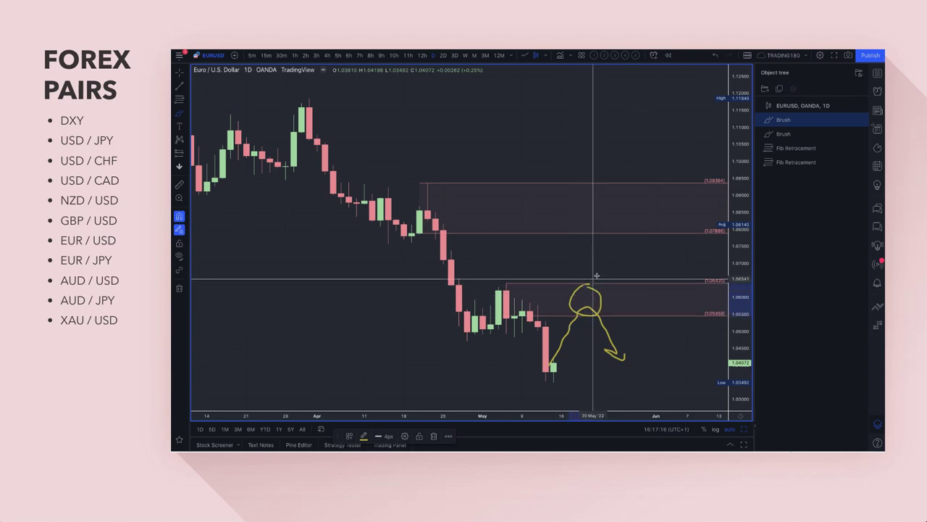
{"action": "mouse_move", "coordinate": [594, 202]}
{"action": "left_mouse_down"}
{"action": "mouse_move", "coordinate": [594, 239]}
{"action": "mouse_move", "coordinate": [584, 200]}
{"action": "left_mouse_up"}
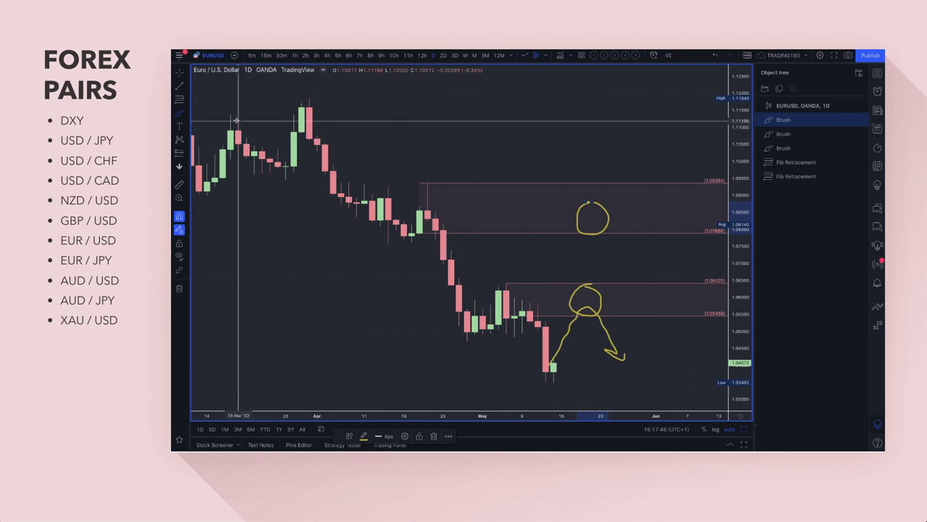
{"action": "left_click", "coordinate": [180, 117]}
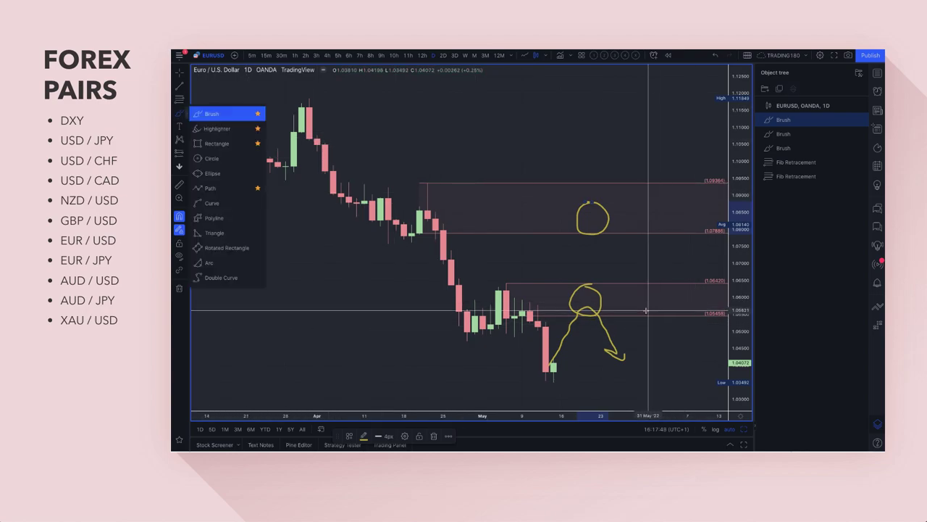
Step: Review EURUSD's decline since February and read the Bloomberg article on Lagarde and ECB officials signaling July as rate liftoff
{"action": "scroll", "coordinate": [571, 320], "scroll_direction": "down", "scroll_amount": 2}
{"action": "scroll", "coordinate": [572, 320], "scroll_direction": "down", "scroll_amount": 1}
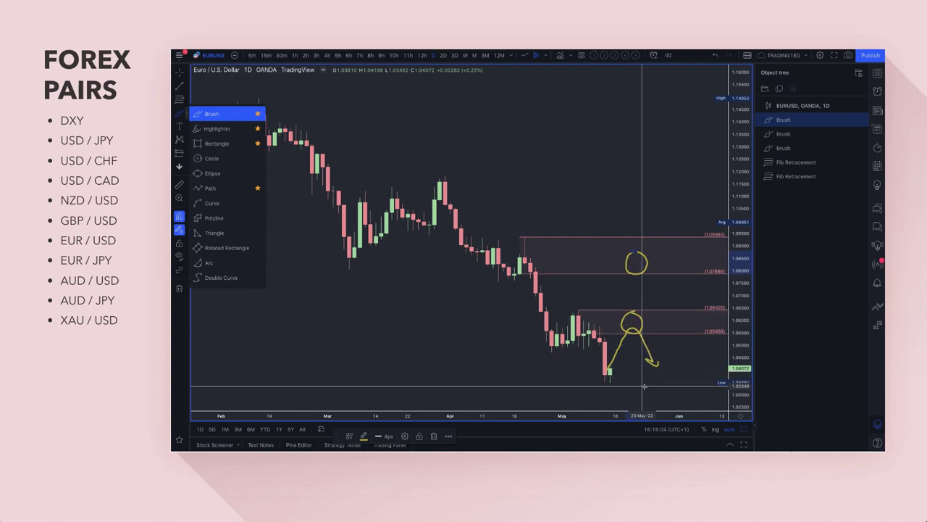
{"action": "scroll", "coordinate": [653, 358], "scroll_direction": "down", "scroll_amount": 2}
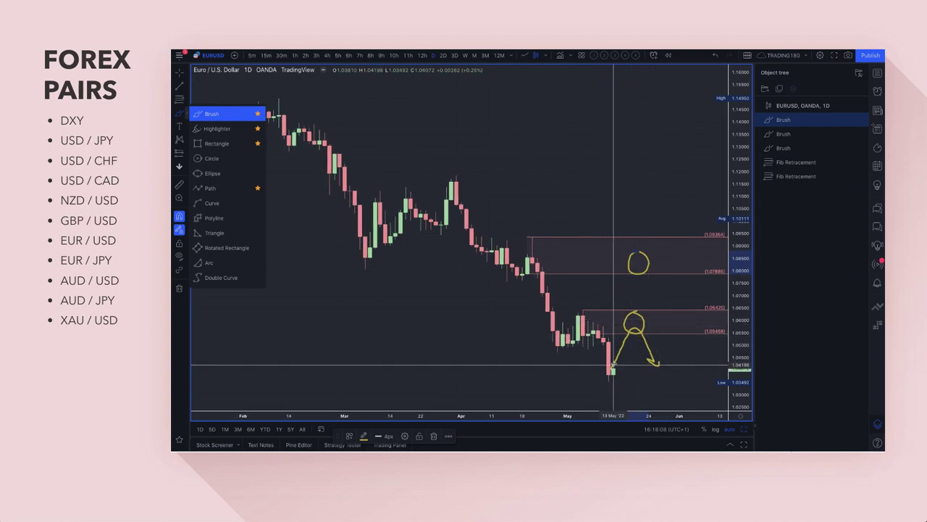
{"action": "left_click", "coordinate": [637, 185]}
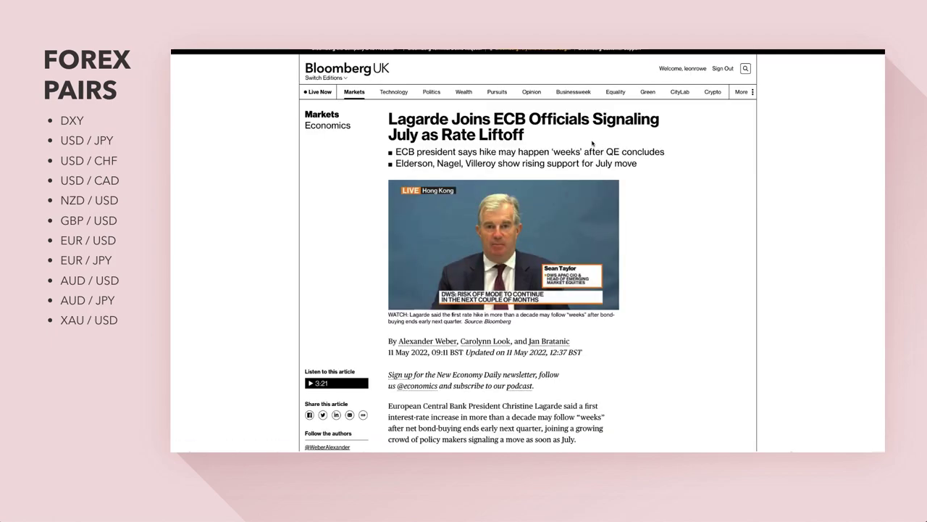
{"action": "left_click_drag", "start_coordinate": [408, 120], "coordinate": [629, 159]}
{"action": "scroll", "coordinate": [513, 382], "scroll_direction": "down", "scroll_amount": 3}
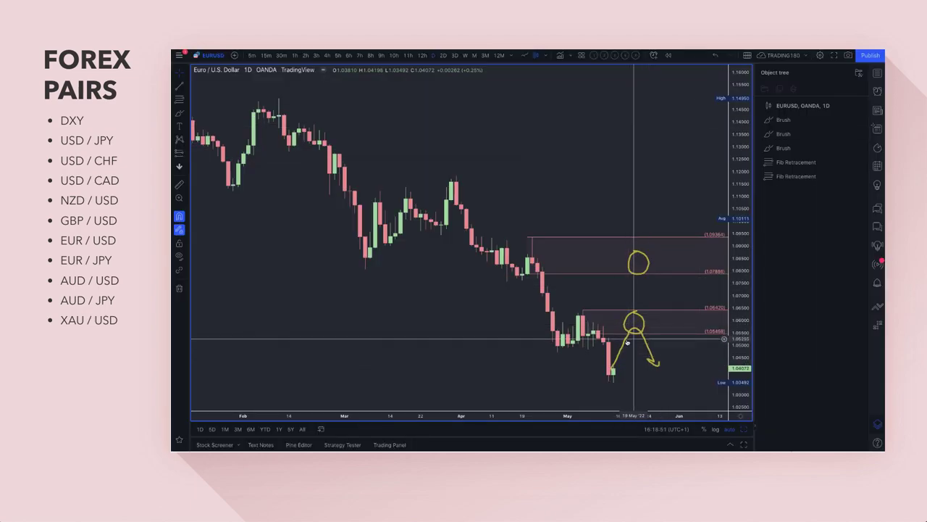
{"action": "scroll", "coordinate": [634, 334], "scroll_direction": "up", "scroll_amount": 1}
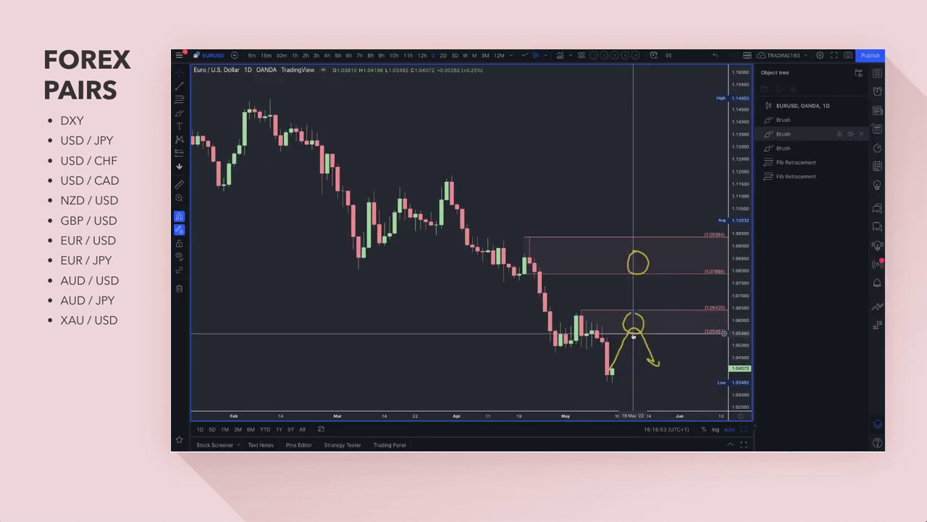
{"action": "scroll", "coordinate": [633, 330], "scroll_direction": "up", "scroll_amount": 3}
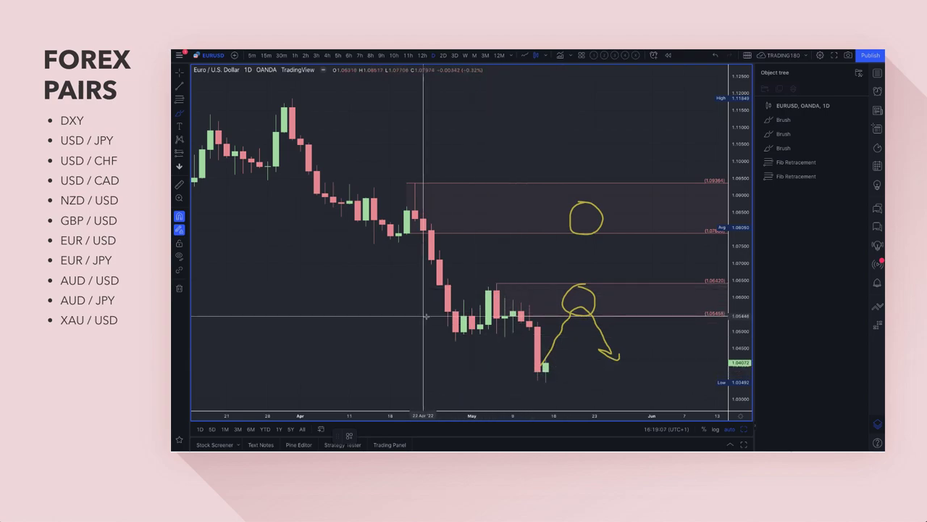
{"action": "mouse_move", "coordinate": [301, 336]}
{"action": "left_mouse_down"}
{"action": "mouse_move", "coordinate": [292, 240]}
{"action": "mouse_move", "coordinate": [309, 255]}
{"action": "left_mouse_up"}
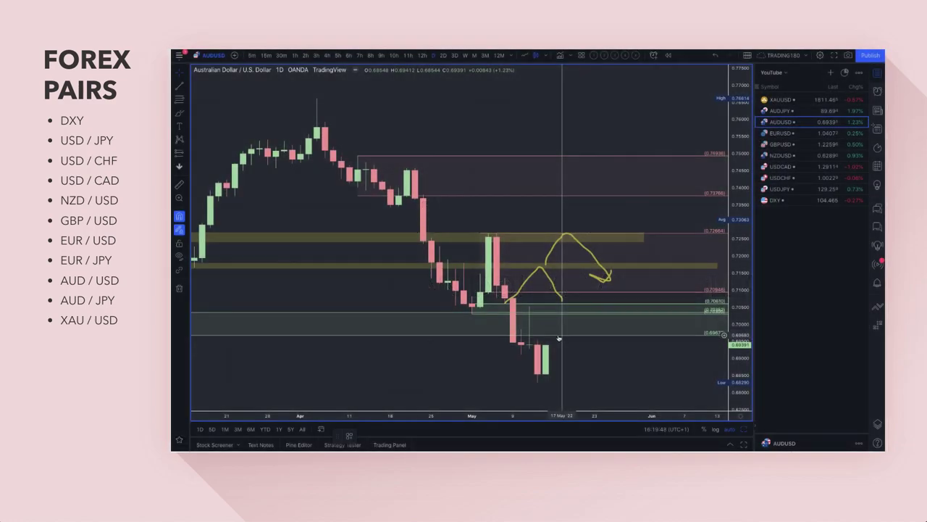
Step: On AUDUSD, delete the two green demand zones below 0.70946 and the yellow brush paths above them
{"action": "right_click", "coordinate": [554, 337]}
{"action": "key", "text": "Escape"}
{"action": "key", "text": "Delete"}
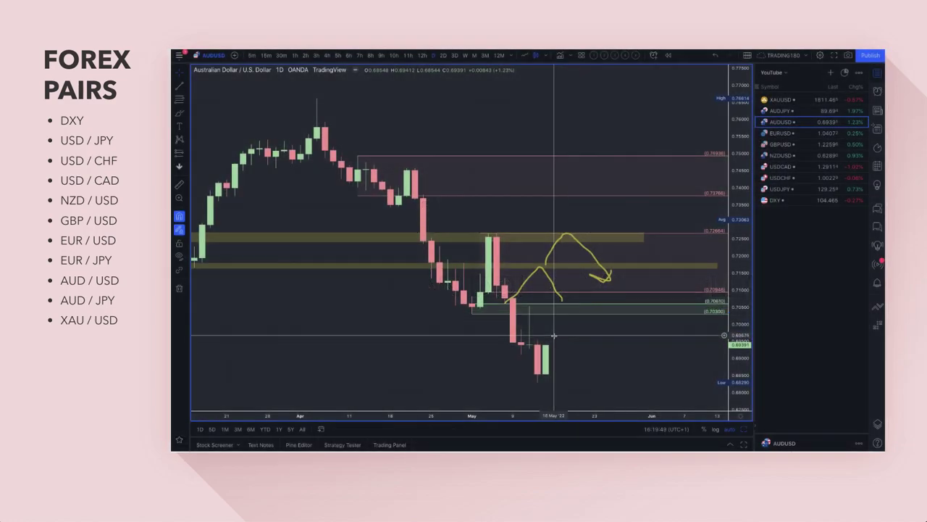
{"action": "key", "text": "Delete"}
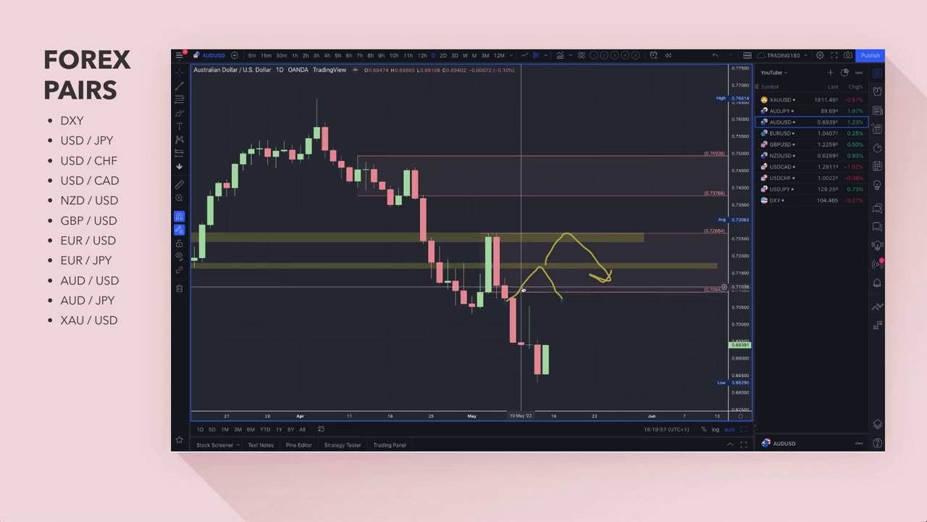
{"action": "left_click_drag", "start_coordinate": [526, 289], "coordinate": [567, 323]}
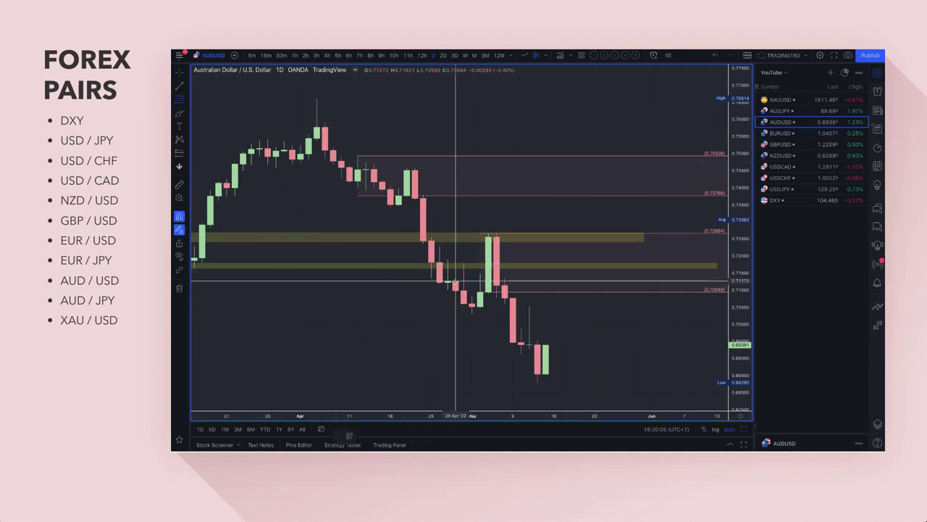
Step: Draw a Fib Retracement from 0.69402 to 0.70536 at AUDUSD's 11 May candle
{"action": "left_click_drag", "start_coordinate": [530, 314], "coordinate": [252, 191]}
{"action": "left_click", "coordinate": [519, 331]}
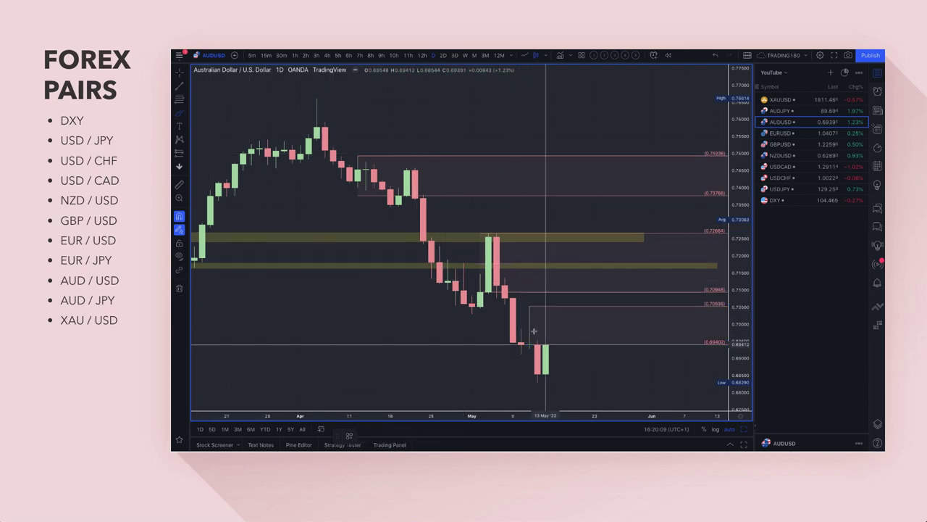
Step: Sketch an AUDUSD path falling with an arrowhead from a circle in the 0.69402–0.70536 zone, and circle the 0.70948 level
{"action": "mouse_move", "coordinate": [558, 305]}
{"action": "left_mouse_down"}
{"action": "mouse_move", "coordinate": [629, 385]}
{"action": "mouse_move", "coordinate": [635, 362]}
{"action": "left_mouse_up"}
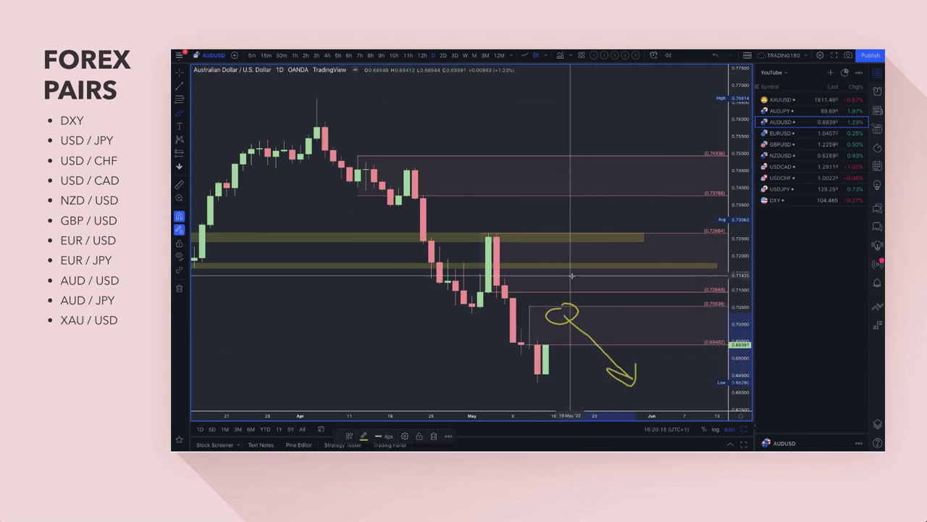
{"action": "scroll", "coordinate": [568, 279], "scroll_direction": "down", "scroll_amount": 3}
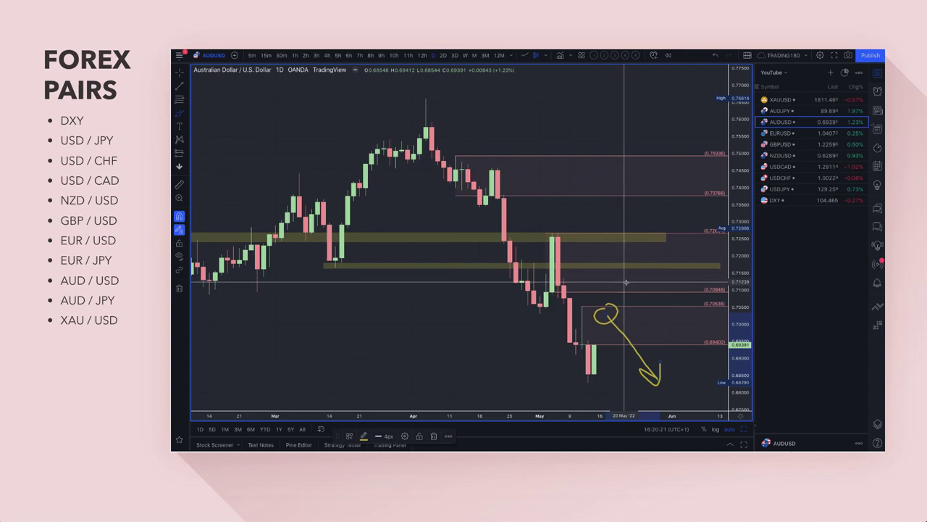
{"action": "mouse_move", "coordinate": [625, 287]}
{"action": "left_mouse_down"}
{"action": "mouse_move", "coordinate": [601, 288]}
{"action": "mouse_move", "coordinate": [621, 285]}
{"action": "left_mouse_up"}
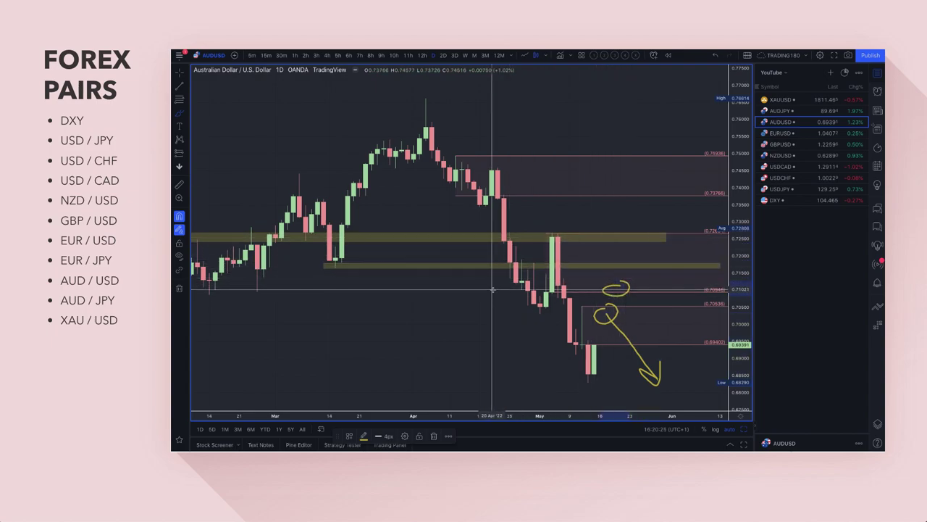
Step: Draw a rectangle from 0.69987 to 0.69800 between AUDUSD's 3 December low and 9 June, and apply the PTH/L template
{"action": "scroll", "coordinate": [493, 289], "scroll_direction": "down", "scroll_amount": 3}
{"action": "scroll", "coordinate": [492, 289], "scroll_direction": "down", "scroll_amount": 1}
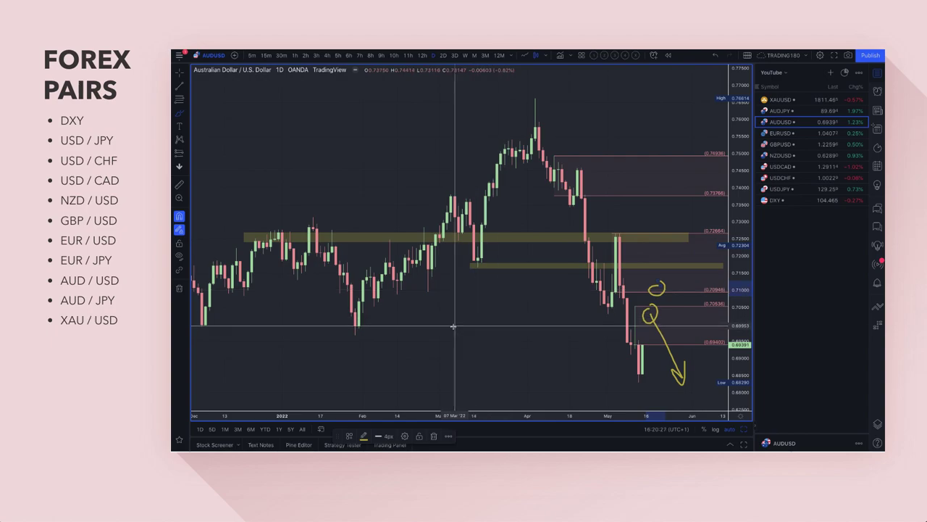
{"action": "scroll", "coordinate": [453, 325], "scroll_direction": "down", "scroll_amount": 1}
{"action": "scroll", "coordinate": [406, 315], "scroll_direction": "down", "scroll_amount": 3}
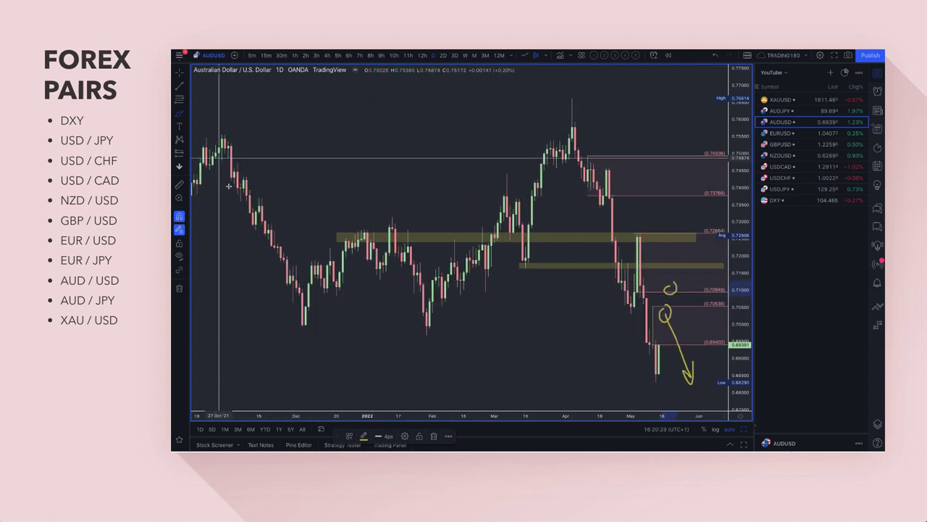
{"action": "left_click", "coordinate": [185, 117]}
{"action": "left_click", "coordinate": [204, 146]}
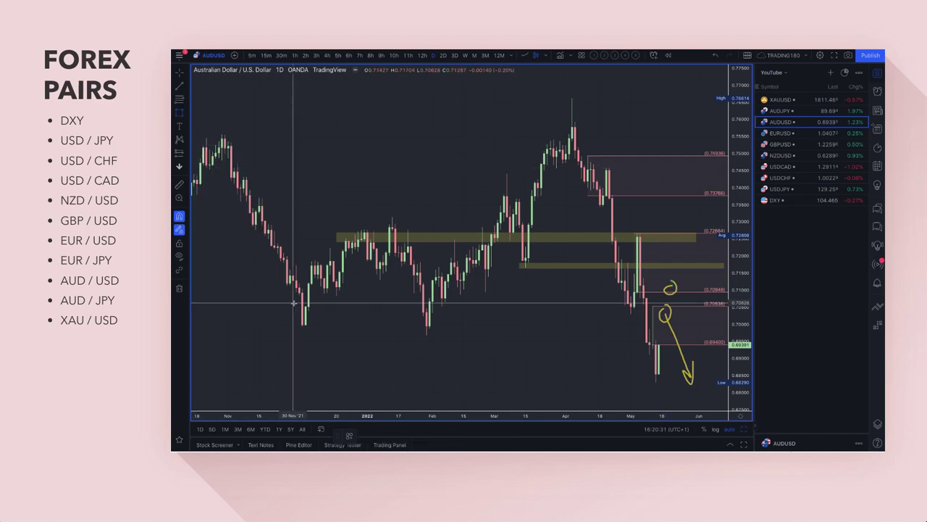
{"action": "left_click_drag", "start_coordinate": [303, 325], "coordinate": [591, 337]}
{"action": "left_click_drag", "start_coordinate": [694, 337], "coordinate": [715, 333]}
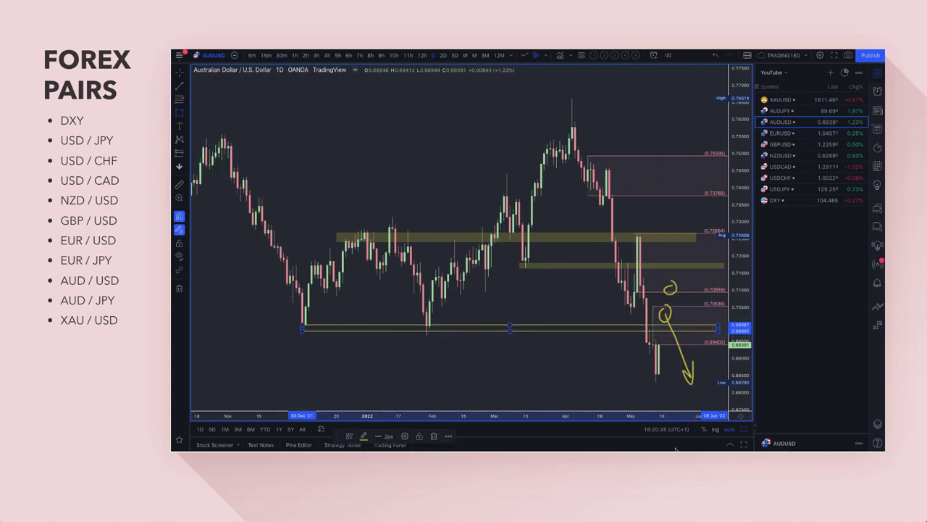
{"action": "left_click", "coordinate": [350, 437]}
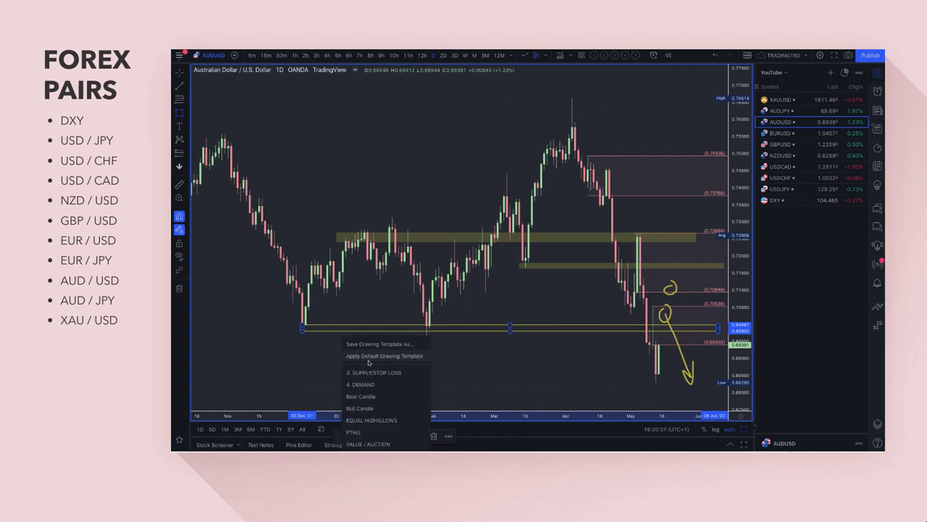
{"action": "left_click", "coordinate": [371, 430]}
{"action": "scroll", "coordinate": [447, 348], "scroll_direction": "up", "scroll_amount": 4}
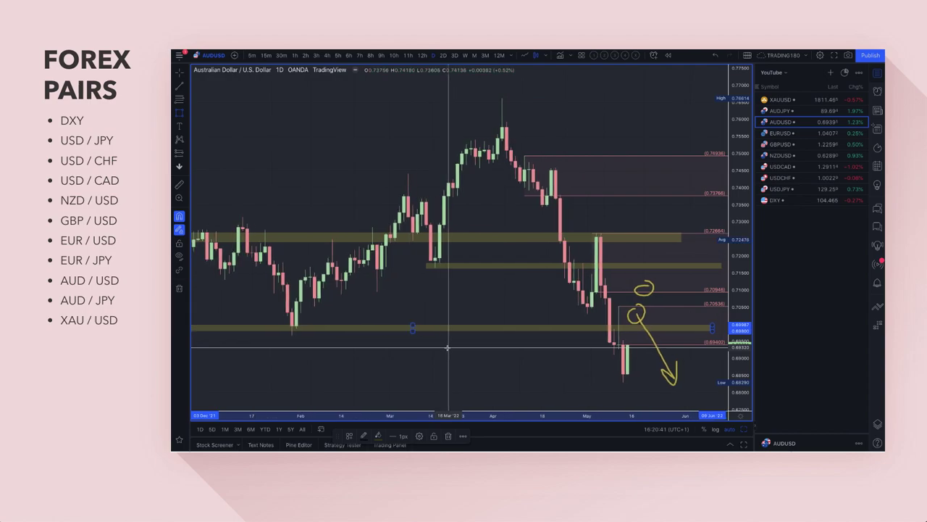
{"action": "scroll", "coordinate": [555, 330], "scroll_direction": "up", "scroll_amount": 3}
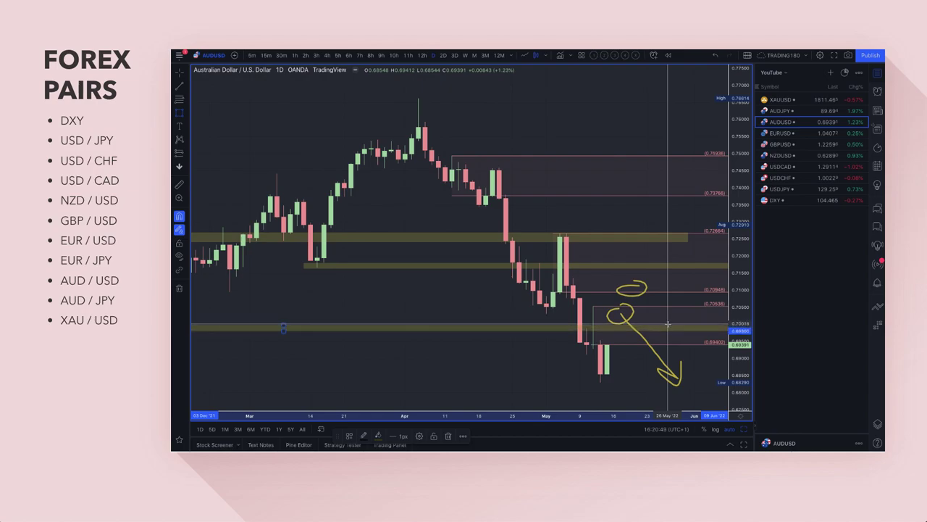
Step: Sketch another brush stroke from AUDUSD's 0.69402–0.70536 zone, beside the yellow projected path
{"action": "left_click_drag", "start_coordinate": [667, 326], "coordinate": [633, 322]}
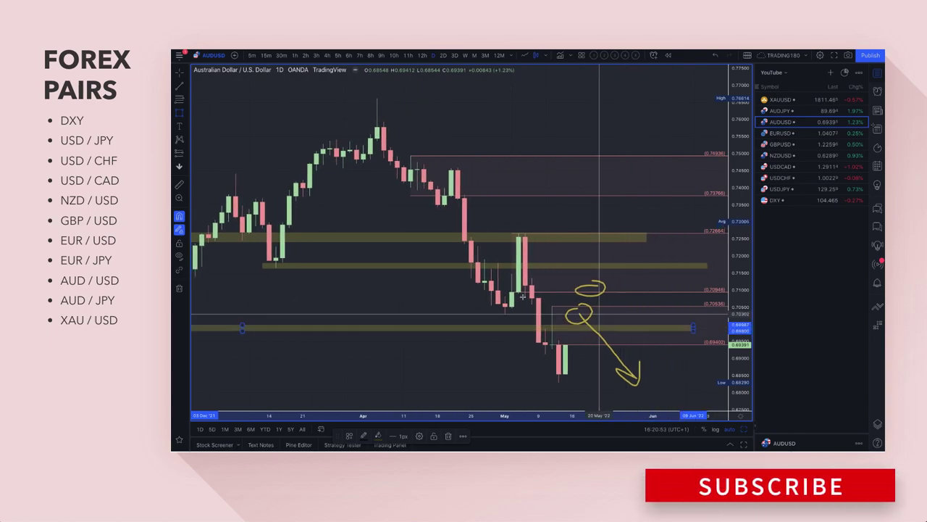
{"action": "left_click", "coordinate": [186, 116]}
{"action": "left_click", "coordinate": [218, 145]}
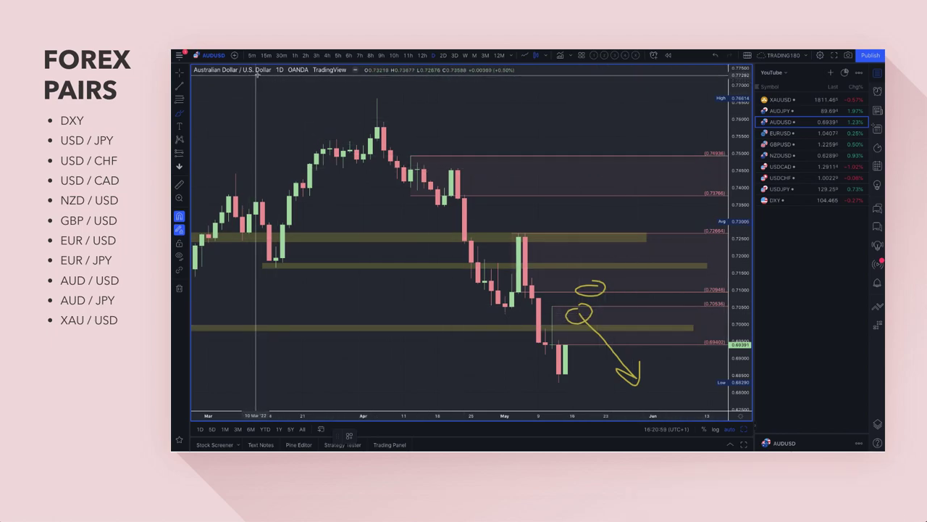
{"action": "scroll", "coordinate": [392, 192], "scroll_direction": "down", "scroll_amount": 10}
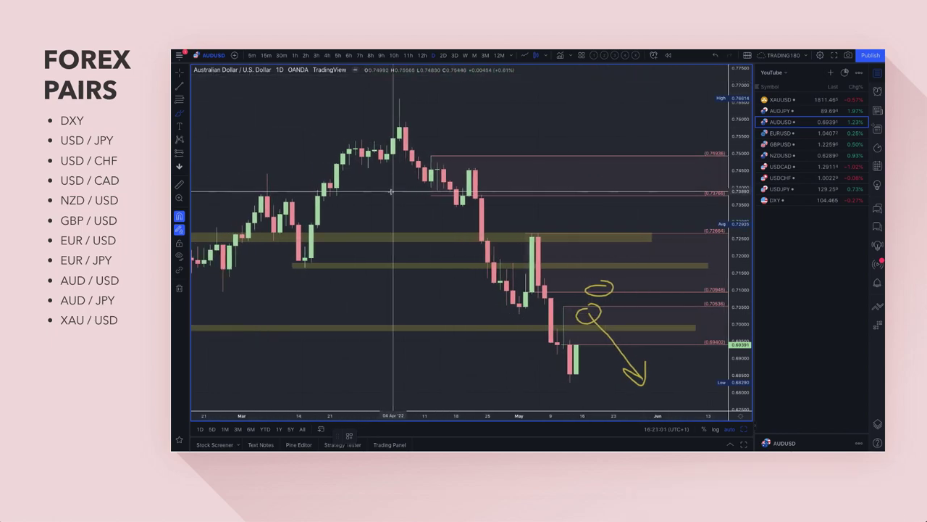
{"action": "scroll", "coordinate": [391, 192], "scroll_direction": "down", "scroll_amount": 5}
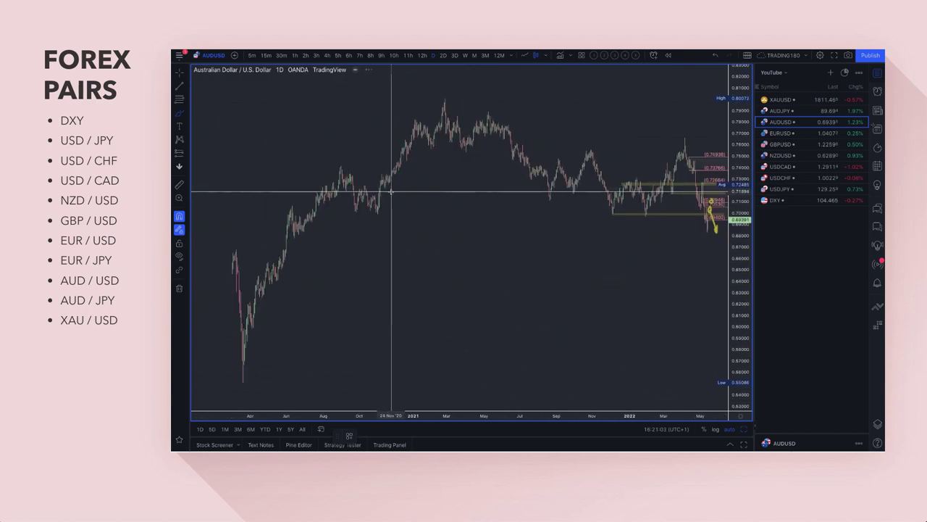
{"action": "scroll", "coordinate": [391, 192], "scroll_direction": "up", "scroll_amount": 8}
{"action": "scroll", "coordinate": [391, 192], "scroll_direction": "up", "scroll_amount": 5}
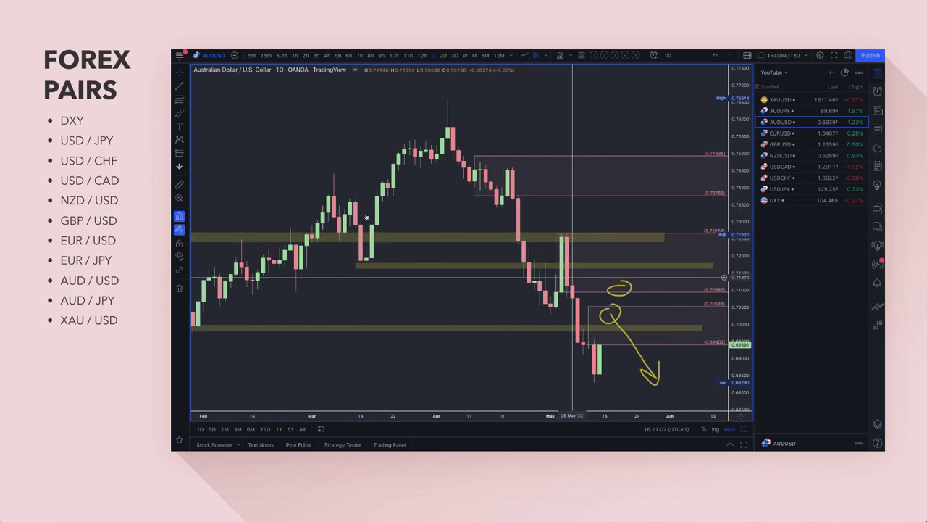
{"action": "left_click", "coordinate": [179, 115]}
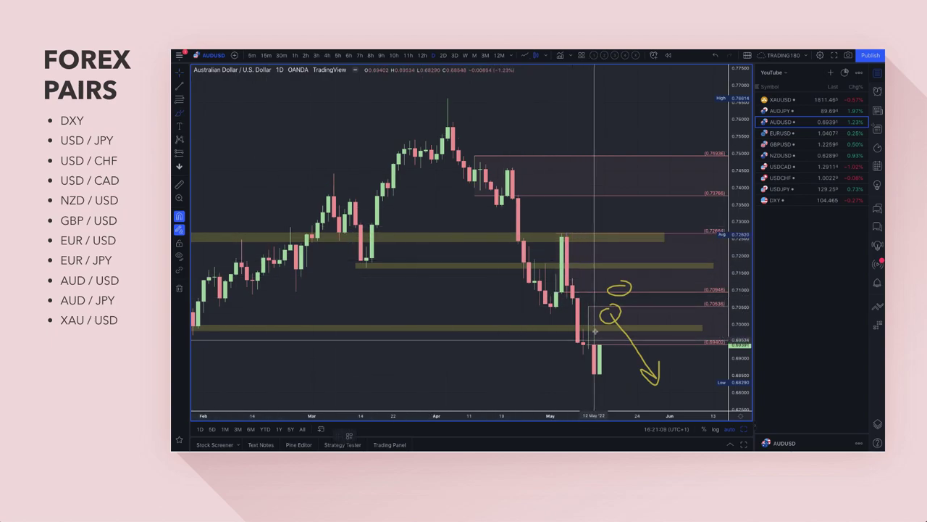
{"action": "mouse_move", "coordinate": [621, 320]}
{"action": "left_mouse_down"}
{"action": "mouse_move", "coordinate": [612, 303]}
{"action": "mouse_move", "coordinate": [637, 272]}
{"action": "mouse_move", "coordinate": [668, 368]}
{"action": "mouse_move", "coordinate": [690, 328]}
{"action": "mouse_move", "coordinate": [697, 335]}
{"action": "left_mouse_up"}
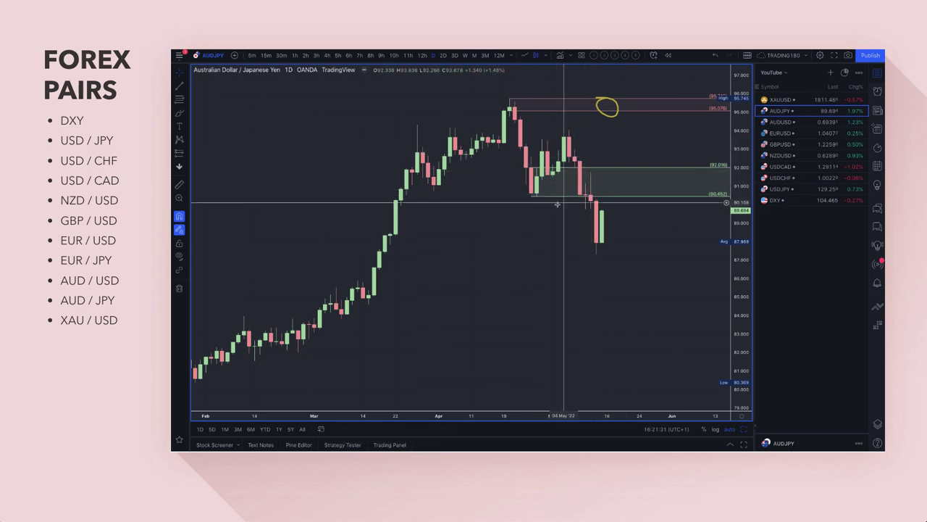
Step: On AUDJPY, delete the green 90.452–92.016 zone and sketch a path rising to about 94, with a branch dipping to about 88 and turning up
{"action": "key", "text": "Delete"}
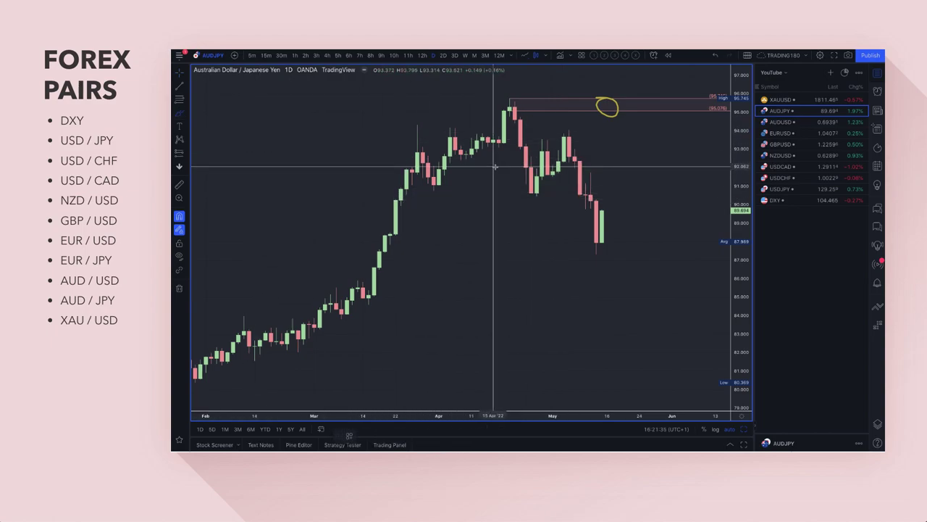
{"action": "mouse_move", "coordinate": [602, 209]}
{"action": "left_mouse_down"}
{"action": "mouse_move", "coordinate": [644, 130]}
{"action": "mouse_move", "coordinate": [658, 221]}
{"action": "mouse_move", "coordinate": [672, 233]}
{"action": "mouse_move", "coordinate": [688, 215]}
{"action": "left_mouse_up"}
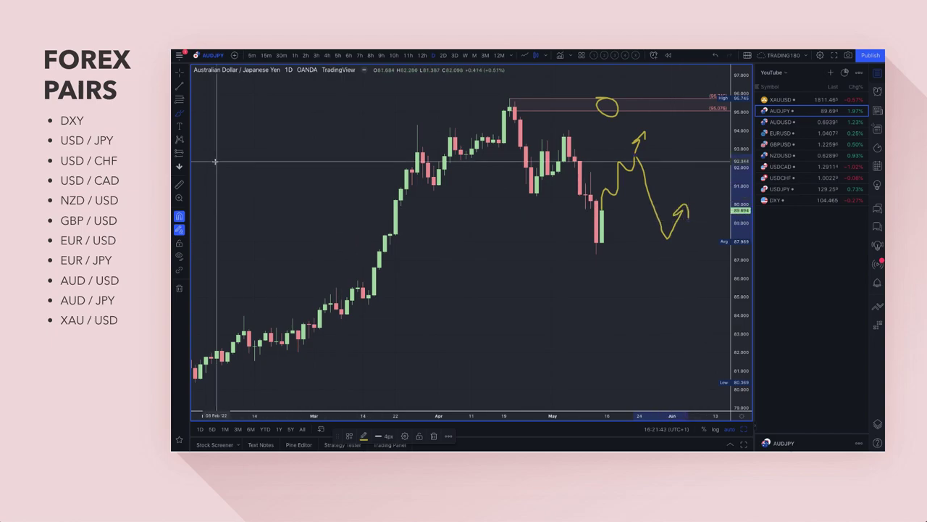
Step: Draw a Fib Retracement from 85.522 to 84.596 at AUDJPY's mid-March candles and apply the 2. DEMAND template
{"action": "left_click", "coordinate": [178, 100]}
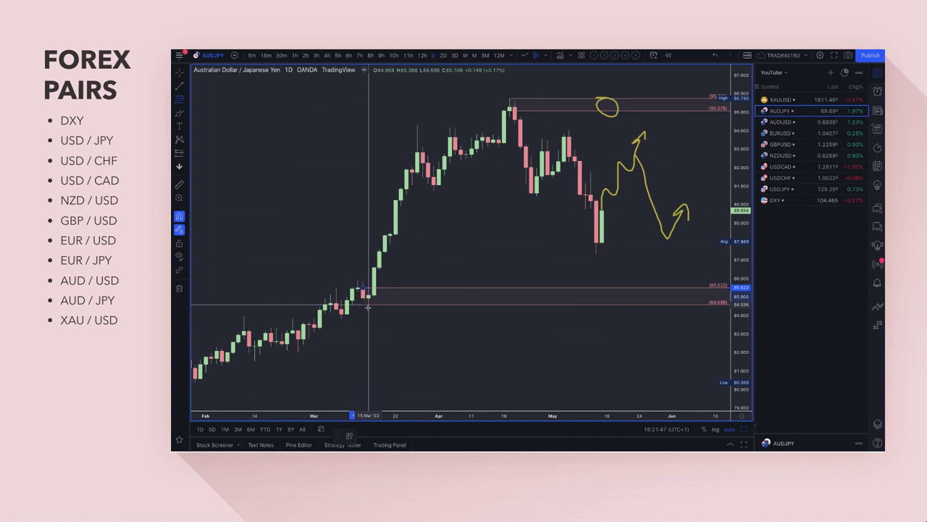
{"action": "left_click", "coordinate": [349, 436]}
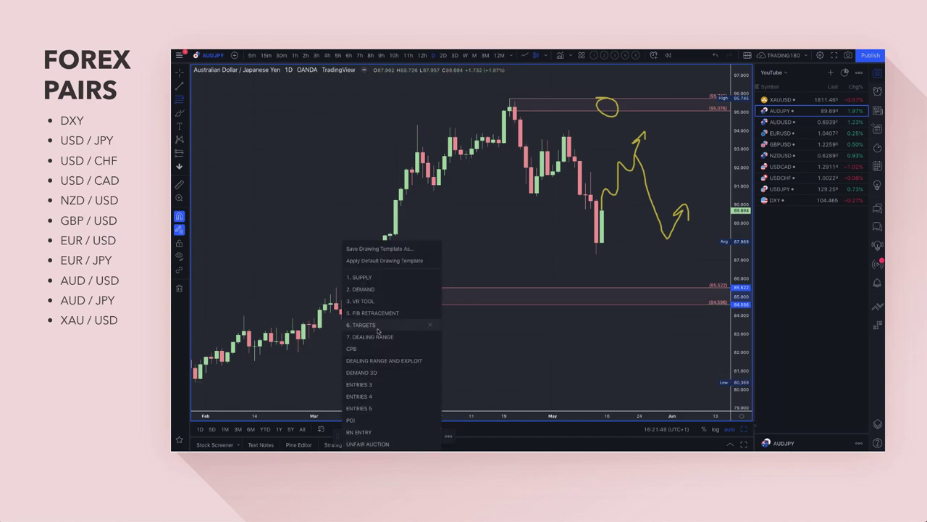
{"action": "left_click", "coordinate": [375, 289]}
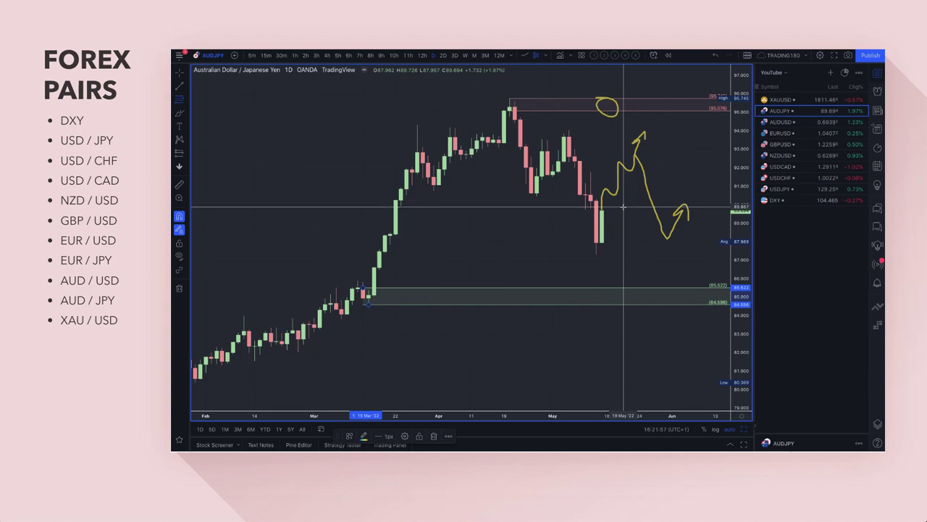
Step: Sketch an AUDJPY path dipping into the 84.596–85.522 zone and turning up, and brush four horizontal lines around the latest candles
{"action": "left_click", "coordinate": [179, 114]}
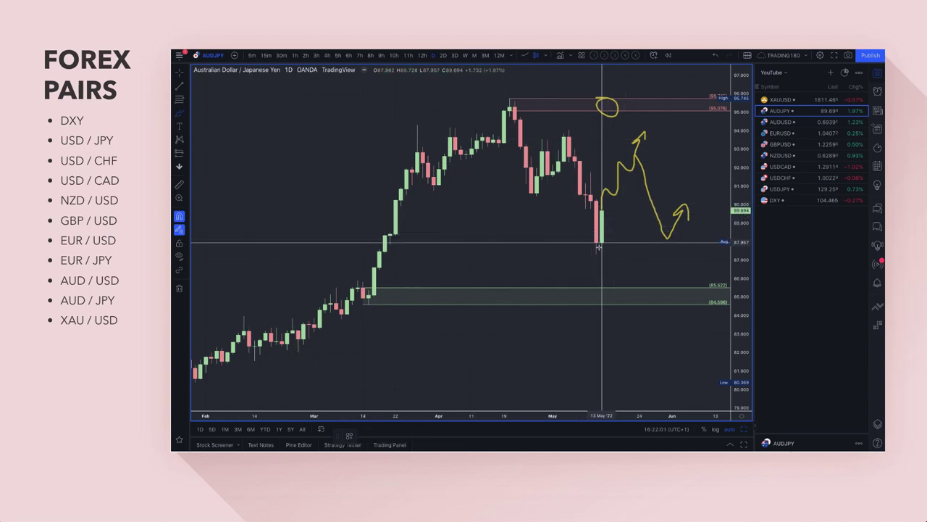
{"action": "mouse_move", "coordinate": [598, 253]}
{"action": "left_mouse_down"}
{"action": "mouse_move", "coordinate": [622, 305]}
{"action": "mouse_move", "coordinate": [644, 280]}
{"action": "left_mouse_up"}
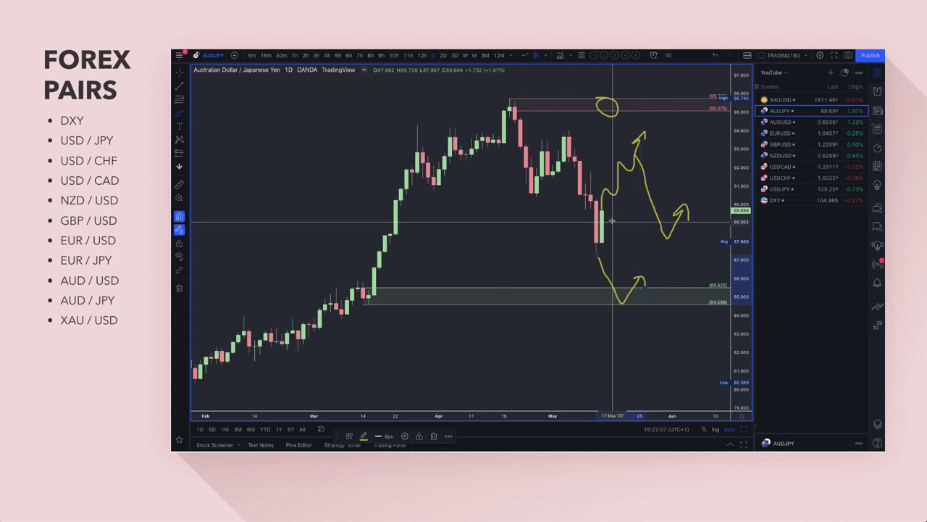
{"action": "left_click_drag", "start_coordinate": [601, 209], "coordinate": [683, 208]}
{"action": "left_click_drag", "start_coordinate": [600, 243], "coordinate": [677, 243]}
{"action": "left_click_drag", "start_coordinate": [597, 254], "coordinate": [674, 254]}
{"action": "left_click_drag", "start_coordinate": [599, 197], "coordinate": [697, 193]}
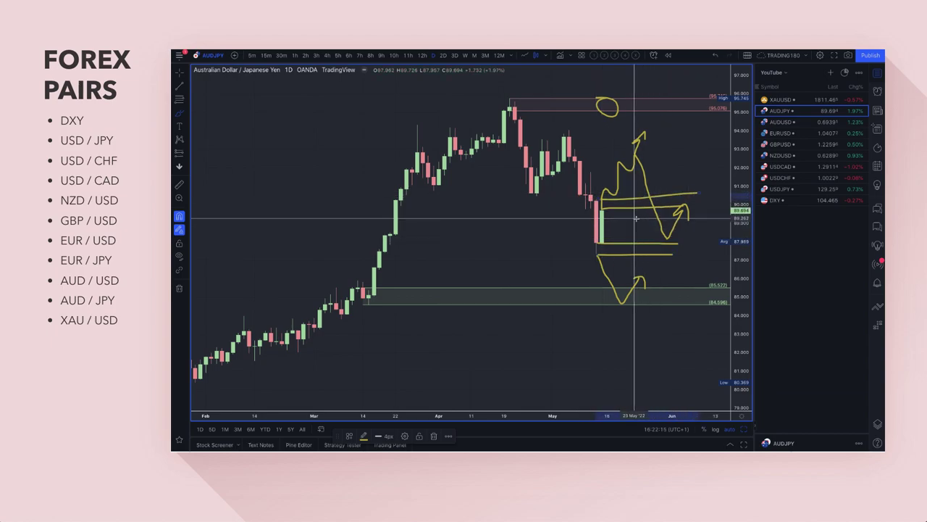
Step: Draw a Fib Retracement from 92.338 to 94.034 at AUDJPY's 5 May high and apply the 1. SUPPLY template
{"action": "left_click", "coordinate": [178, 100]}
{"action": "left_click_drag", "start_coordinate": [563, 153], "coordinate": [568, 130]}
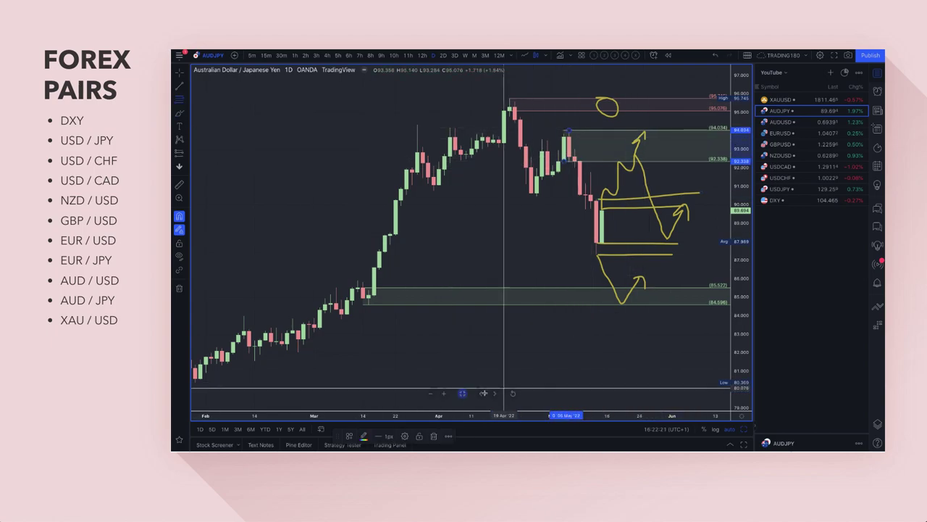
{"action": "left_click", "coordinate": [348, 436]}
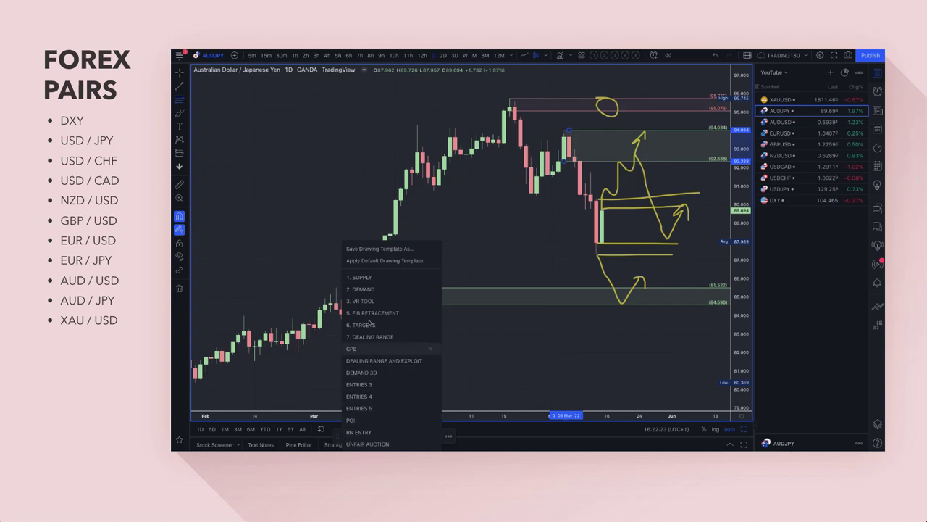
{"action": "left_click", "coordinate": [367, 277]}
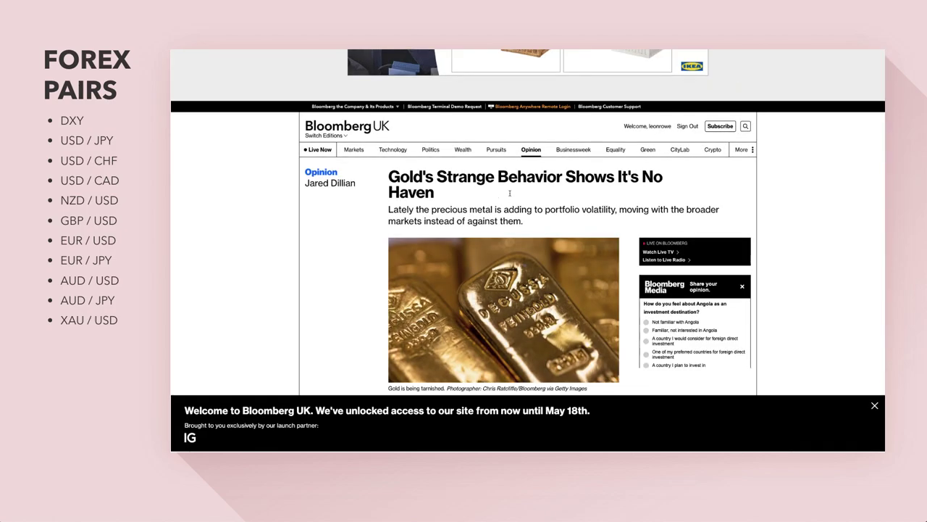
Step: Read the headline and subheading of the Bloomberg opinion article on gold's strange behavior as a haven
{"action": "left_click_drag", "start_coordinate": [400, 177], "coordinate": [505, 202]}
{"action": "left_click", "coordinate": [505, 202]}
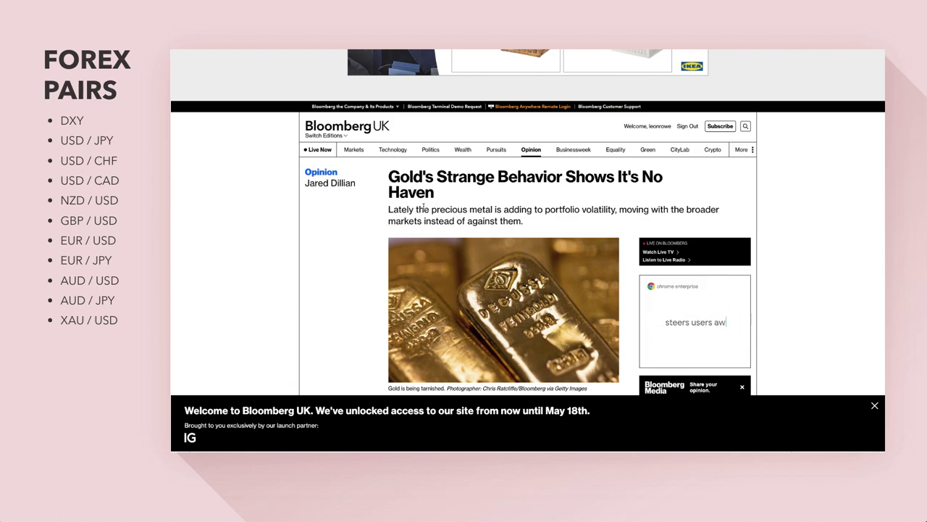
{"action": "scroll", "coordinate": [424, 209], "scroll_direction": "down", "scroll_amount": 1}
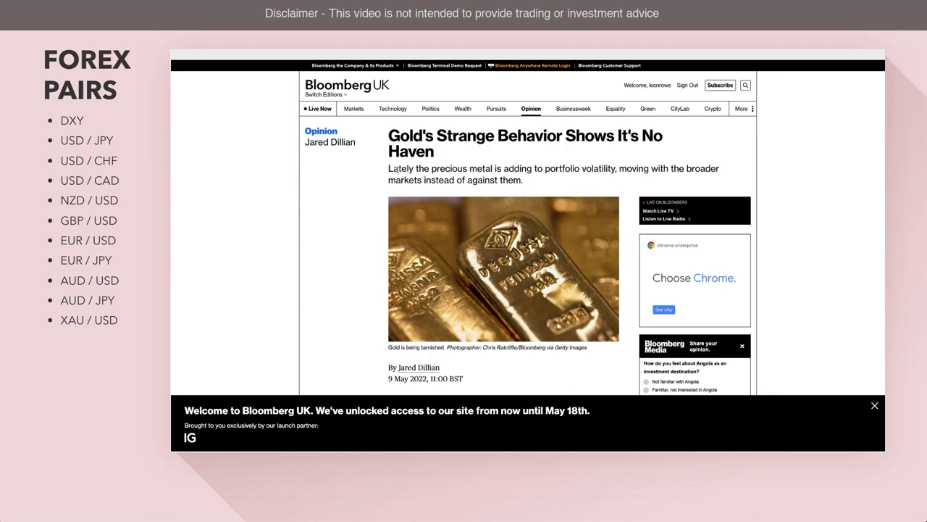
{"action": "left_click_drag", "start_coordinate": [396, 169], "coordinate": [527, 181]}
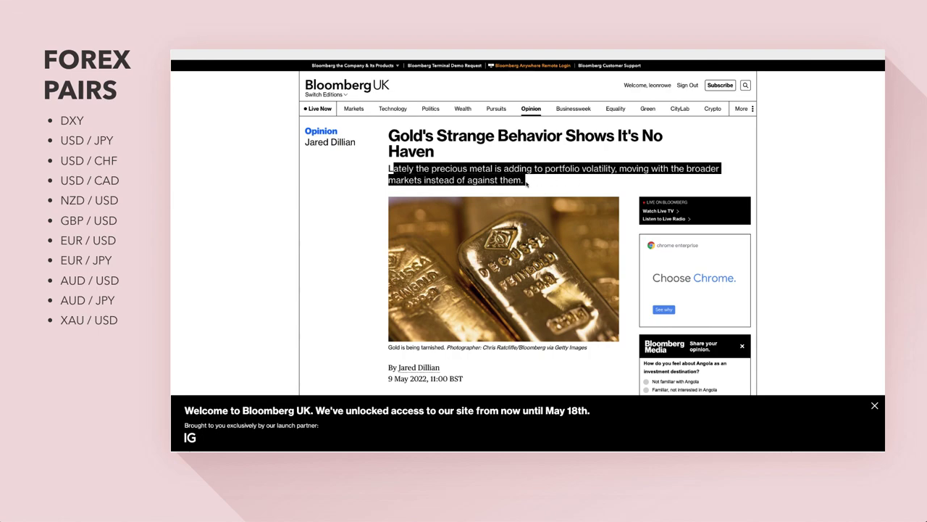
{"action": "scroll", "coordinate": [569, 208], "scroll_direction": "down", "scroll_amount": 3}
{"action": "scroll", "coordinate": [573, 274], "scroll_direction": "up", "scroll_amount": 6}
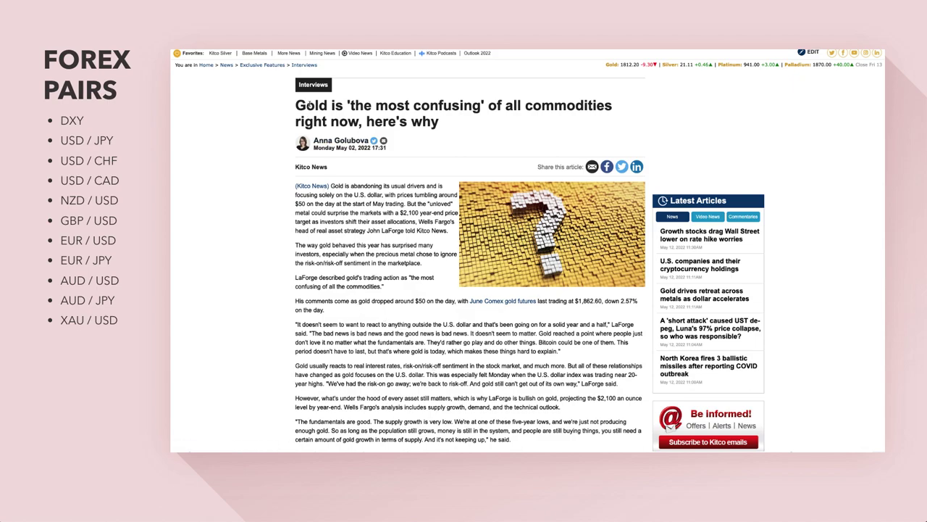
Step: Read the Kitco article on gold as the most confusing commodity, highlighting the quote about its reaction to the U.S. dollar
{"action": "left_click_drag", "start_coordinate": [463, 106], "coordinate": [441, 121]}
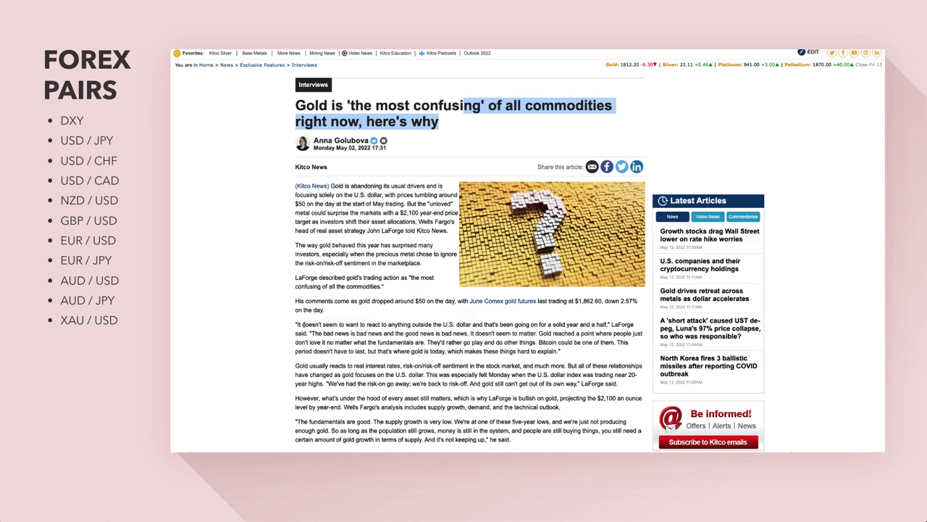
{"action": "left_click_drag", "start_coordinate": [297, 325], "coordinate": [537, 326]}
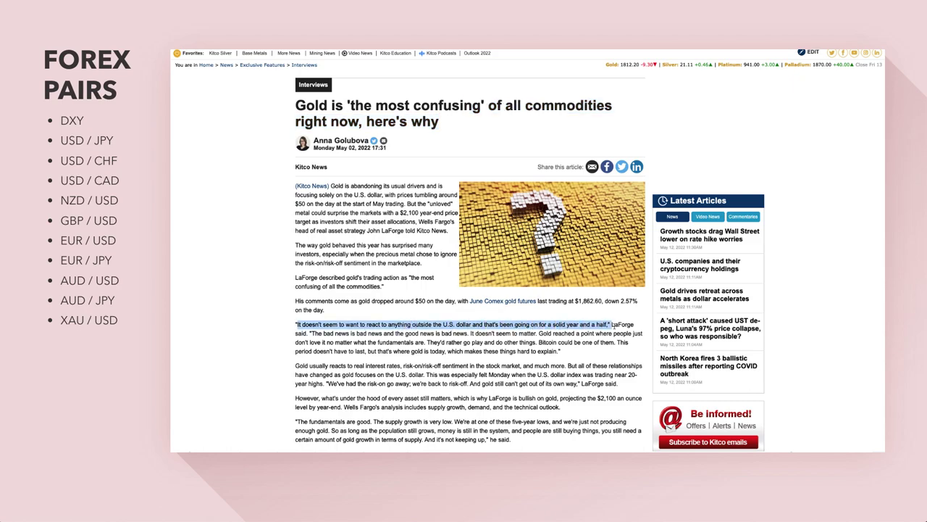
{"action": "left_click_drag", "start_coordinate": [633, 325], "coordinate": [457, 352]}
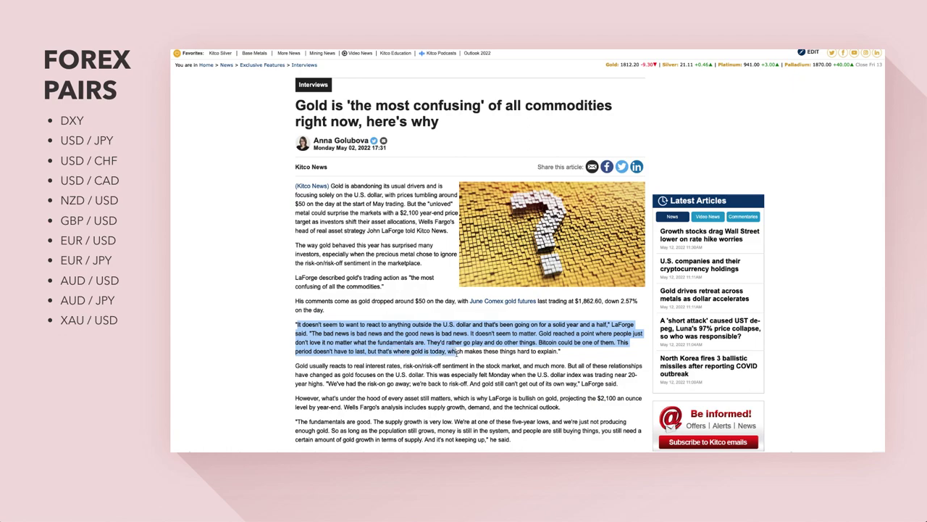
Step: Highlight the rest of the quote about gold's reaction to the U.S. dollar in the Kitco article
{"action": "left_click_drag", "start_coordinate": [516, 351], "coordinate": [545, 354]}
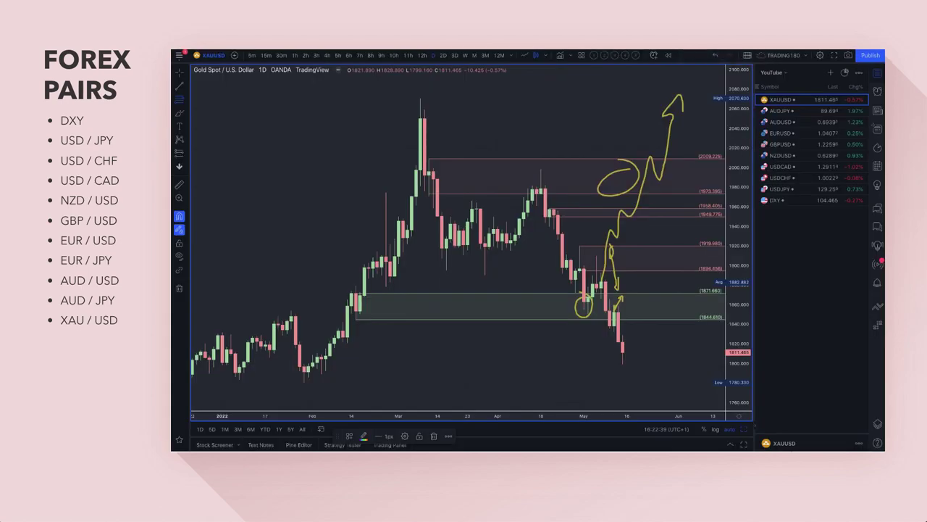
Step: Delete the long zigzag upward projection path brushed on the XAUUSD daily chart
{"action": "scroll", "coordinate": [618, 341], "scroll_direction": "down", "scroll_amount": 2}
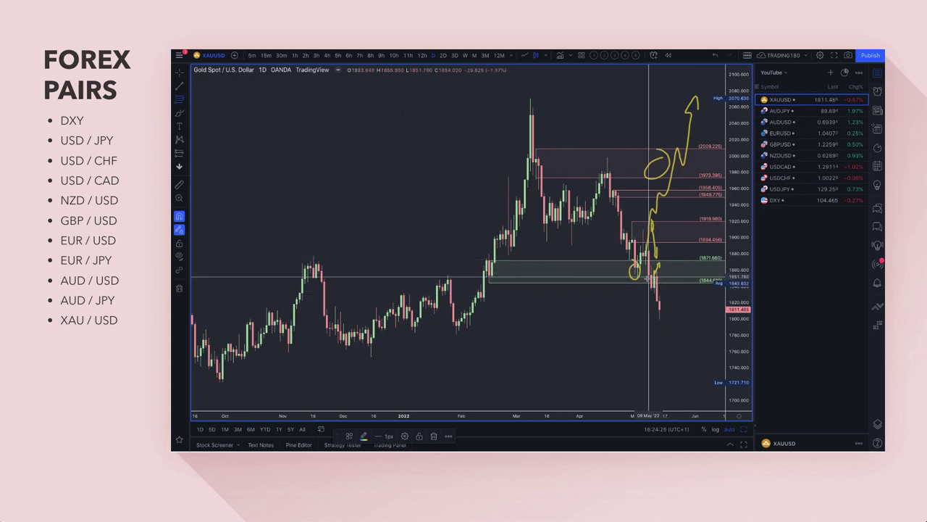
{"action": "scroll", "coordinate": [641, 276], "scroll_direction": "up", "scroll_amount": 3}
{"action": "scroll", "coordinate": [642, 276], "scroll_direction": "up", "scroll_amount": 1}
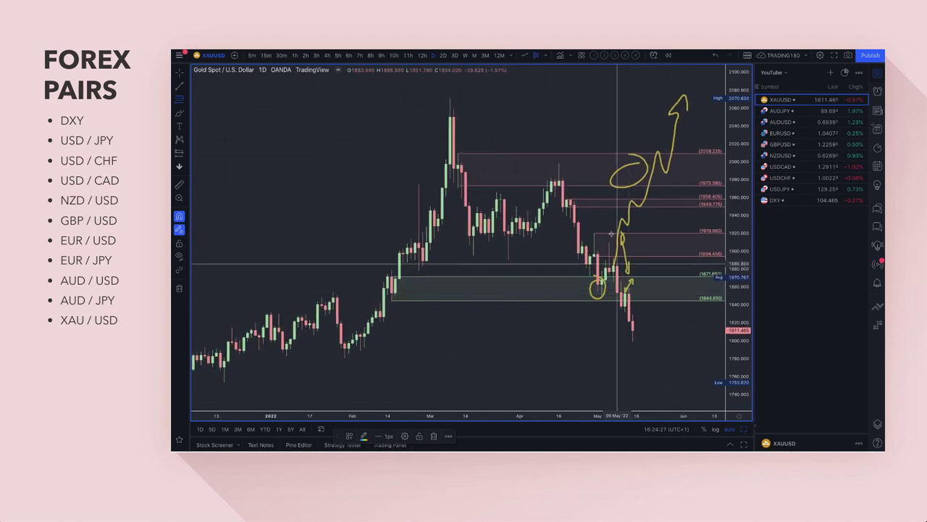
{"action": "left_click", "coordinate": [650, 179]}
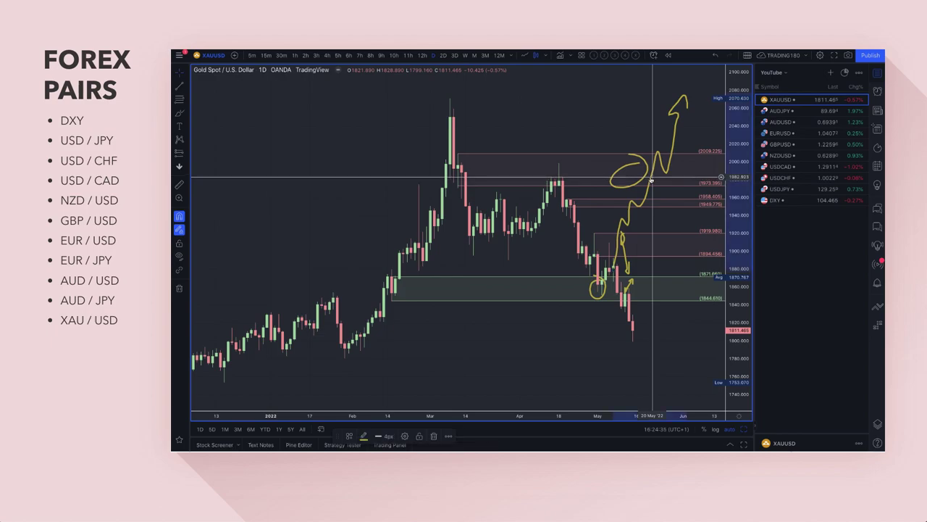
{"action": "key", "text": "Delete"}
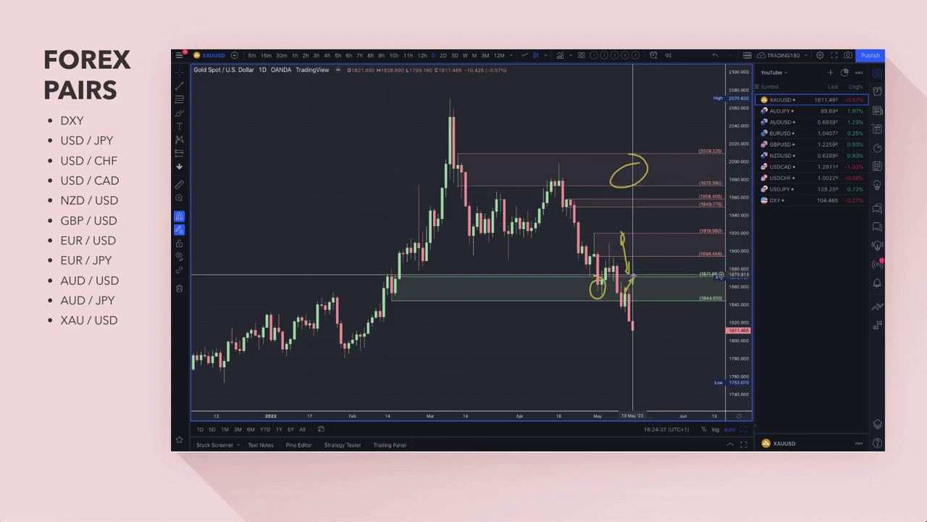
Step: Draw a Fib Retracement from 1806.850 to 1780.330 at XAUUSD's late January 2022 low and apply the 2. DEMAND template
{"action": "scroll", "coordinate": [573, 352], "scroll_direction": "down", "scroll_amount": 3}
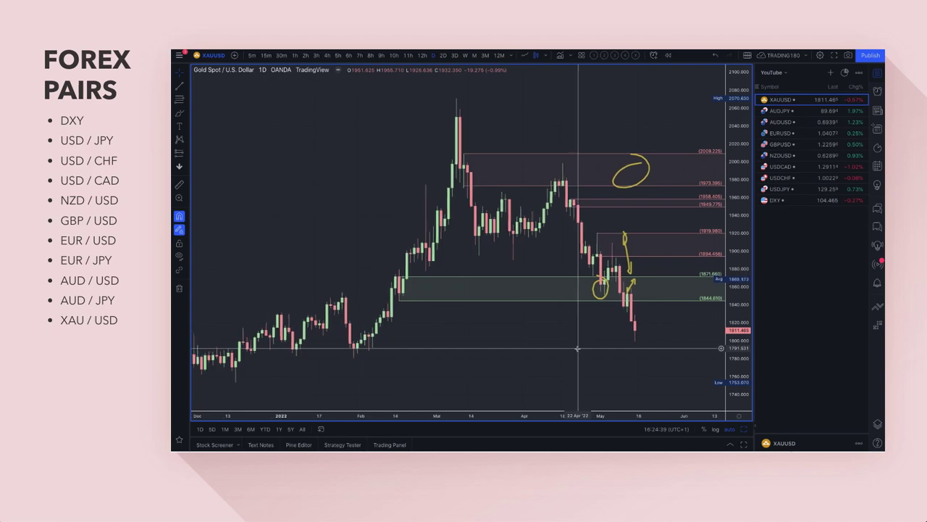
{"action": "left_click", "coordinate": [179, 98]}
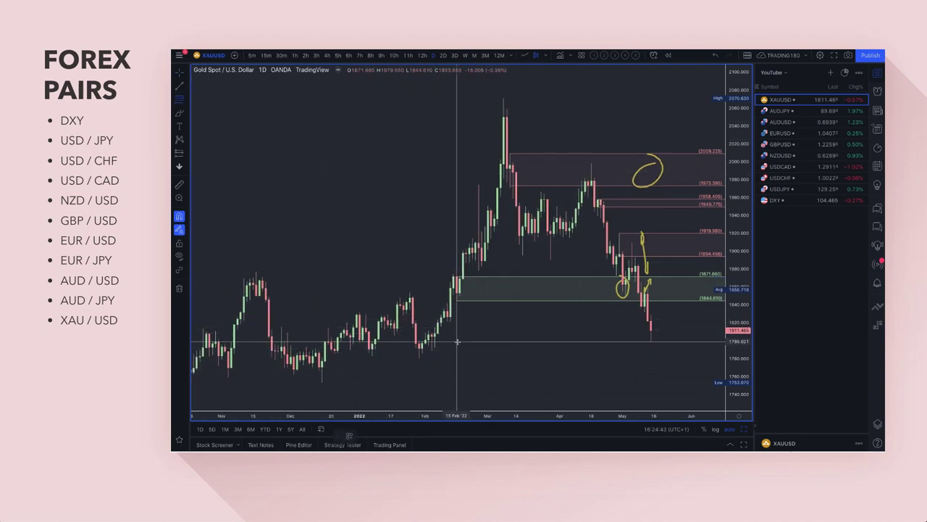
{"action": "left_click_drag", "start_coordinate": [434, 334], "coordinate": [432, 351]}
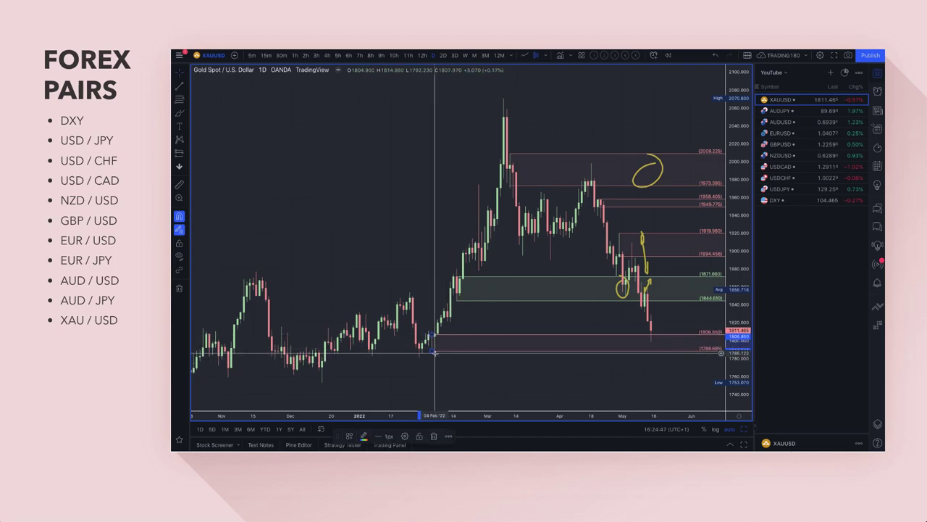
{"action": "left_click_drag", "start_coordinate": [432, 351], "coordinate": [419, 358]}
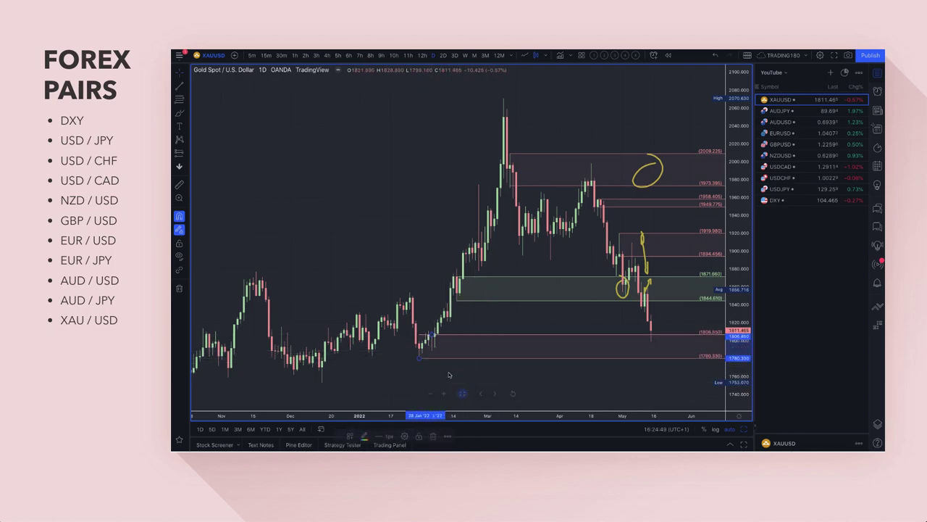
{"action": "left_click", "coordinate": [350, 436]}
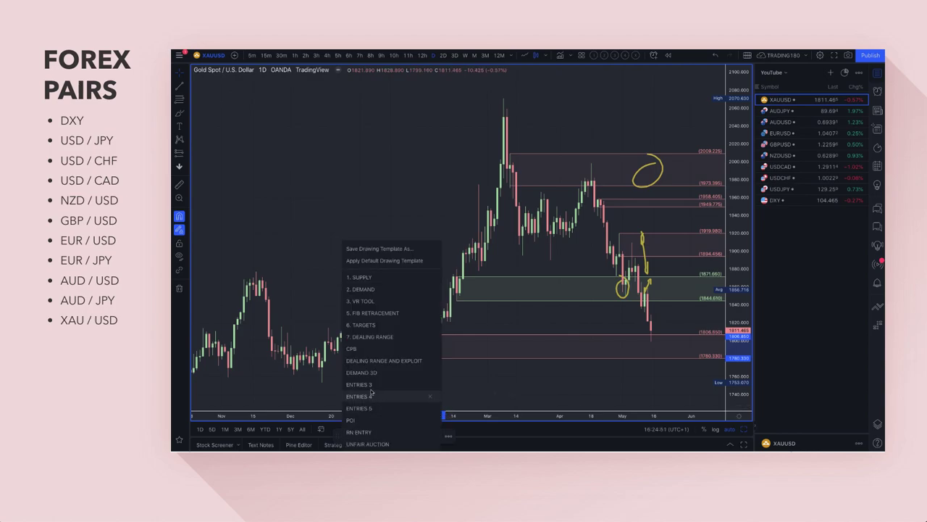
{"action": "left_click", "coordinate": [378, 288]}
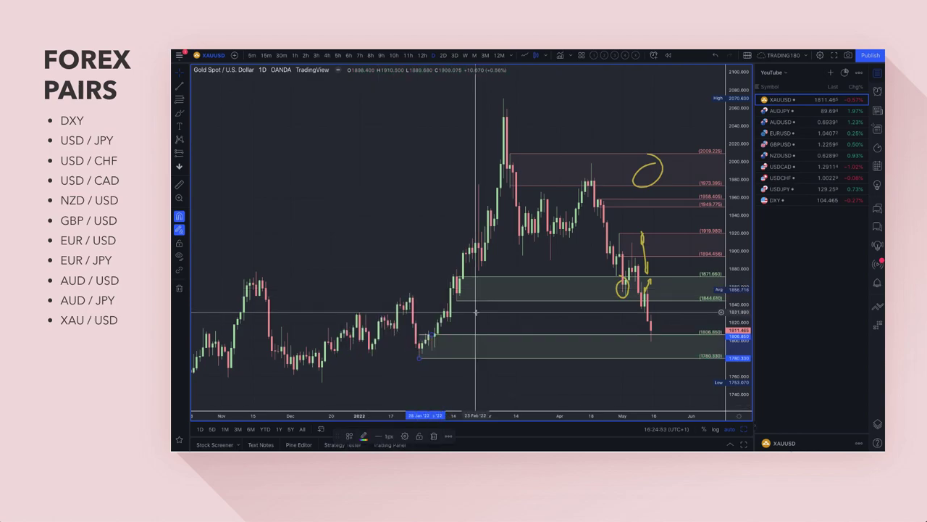
Step: Circle gold's March 2020 high, trace the sell-off below it, and brush a stack of horizontal lines across the lower part of the drop
{"action": "scroll", "coordinate": [473, 312], "scroll_direction": "down", "scroll_amount": 10}
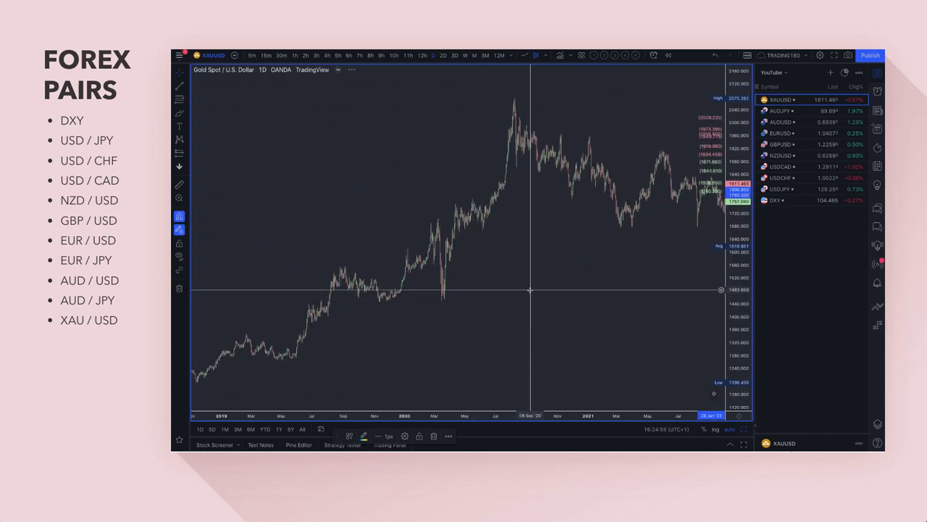
{"action": "scroll", "coordinate": [530, 289], "scroll_direction": "up", "scroll_amount": 5}
{"action": "scroll", "coordinate": [530, 290], "scroll_direction": "up", "scroll_amount": 5}
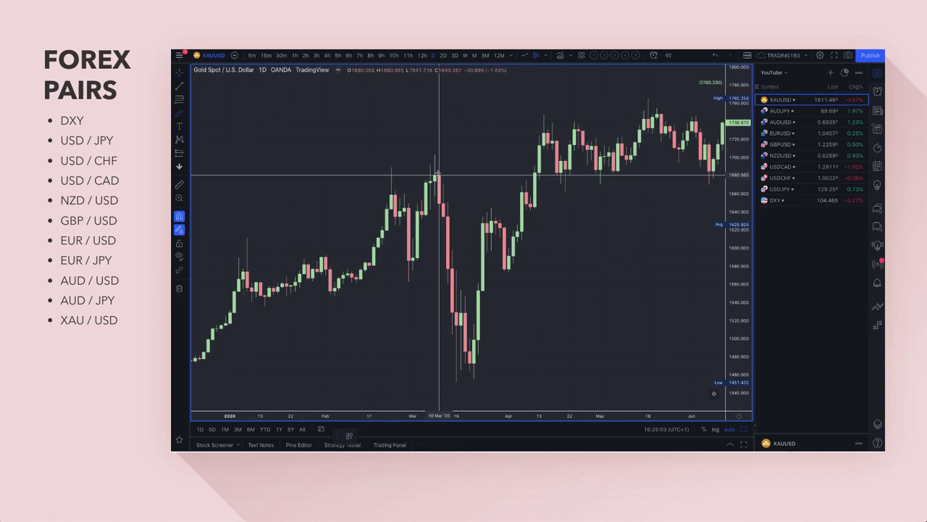
{"action": "mouse_move", "coordinate": [437, 165]}
{"action": "left_mouse_down"}
{"action": "mouse_move", "coordinate": [430, 182]}
{"action": "mouse_move", "coordinate": [473, 373]}
{"action": "left_mouse_up"}
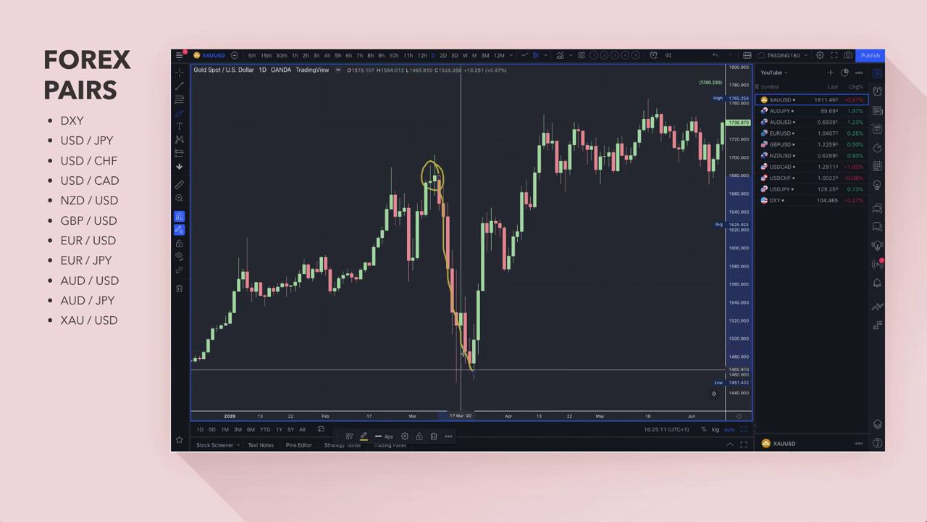
{"action": "scroll", "coordinate": [456, 308], "scroll_direction": "down", "scroll_amount": 3}
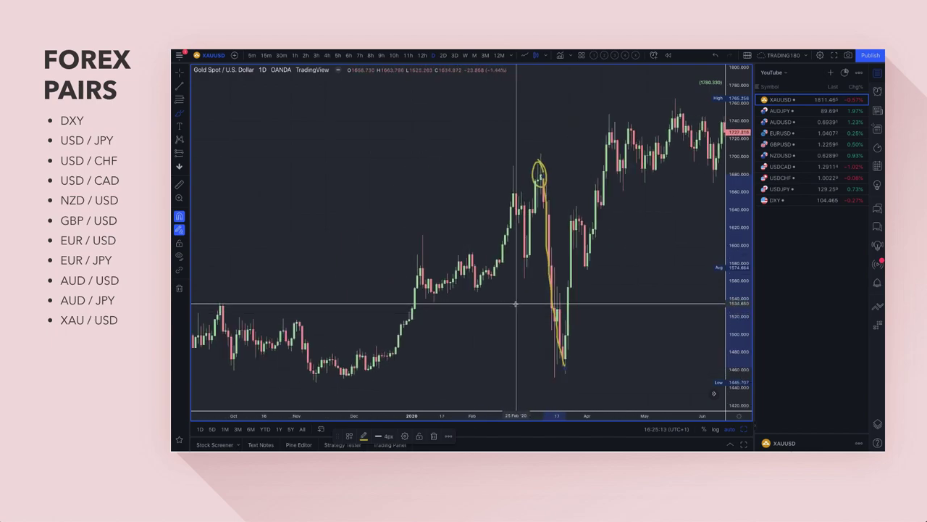
{"action": "mouse_move", "coordinate": [533, 293]}
{"action": "left_mouse_down"}
{"action": "mouse_move", "coordinate": [580, 292]}
{"action": "mouse_move", "coordinate": [572, 303]}
{"action": "left_mouse_up"}
{"action": "mouse_move", "coordinate": [578, 314]}
{"action": "left_mouse_down"}
{"action": "mouse_move", "coordinate": [541, 321]}
{"action": "mouse_move", "coordinate": [569, 335]}
{"action": "mouse_move", "coordinate": [537, 355]}
{"action": "left_mouse_up"}
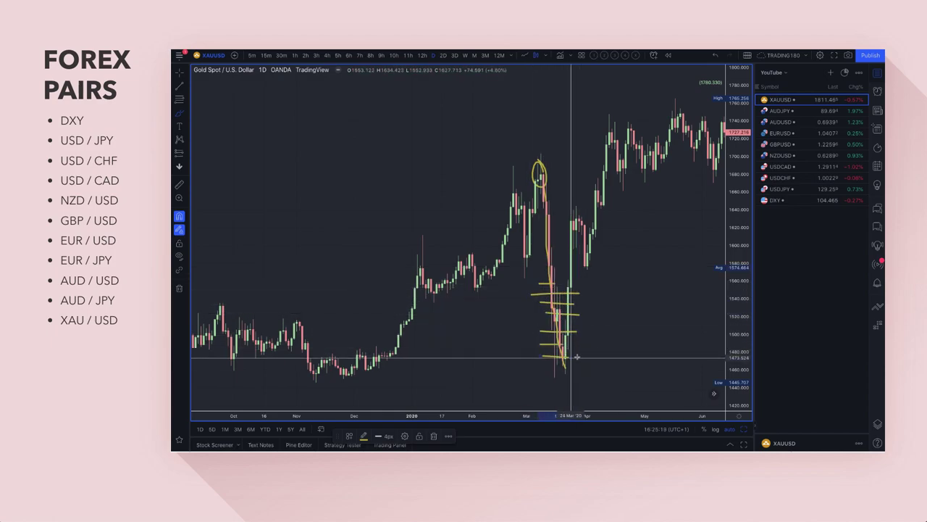
Step: Circle gold's August 2020 peak with the brush
{"action": "scroll", "coordinate": [647, 308], "scroll_direction": "down", "scroll_amount": 5}
{"action": "scroll", "coordinate": [647, 308], "scroll_direction": "down", "scroll_amount": 2}
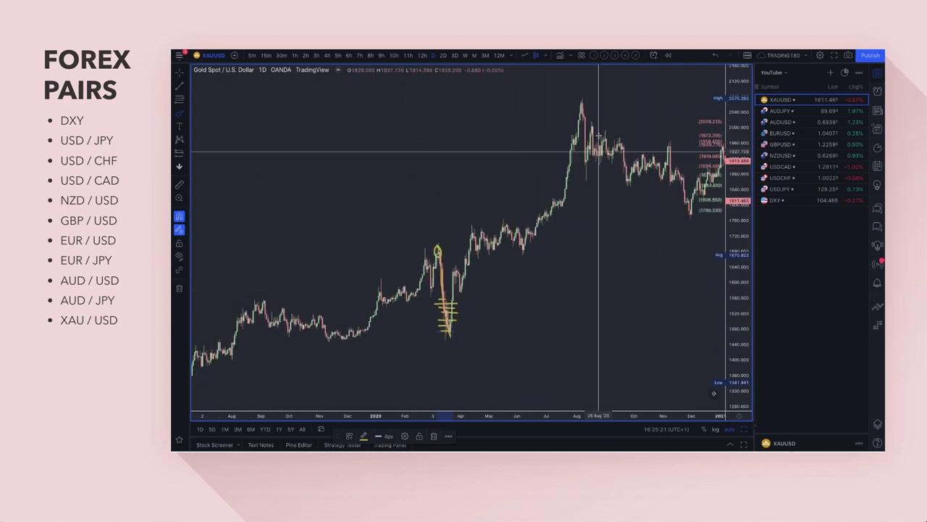
{"action": "mouse_move", "coordinate": [575, 94]}
{"action": "left_mouse_down"}
{"action": "mouse_move", "coordinate": [573, 123]}
{"action": "mouse_move", "coordinate": [573, 98]}
{"action": "left_mouse_up"}
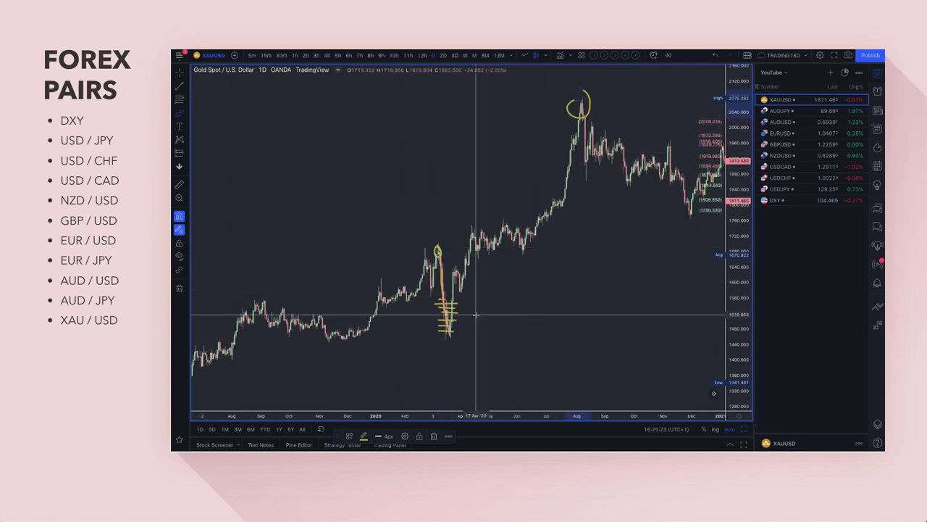
Step: Brush horizontal lines across gold's latest May 2022 candles and remove the 1844.610–1871.660 demand zone
{"action": "scroll", "coordinate": [528, 311], "scroll_direction": "right", "scroll_amount": 5}
{"action": "scroll", "coordinate": [528, 308], "scroll_direction": "right", "scroll_amount": 15}
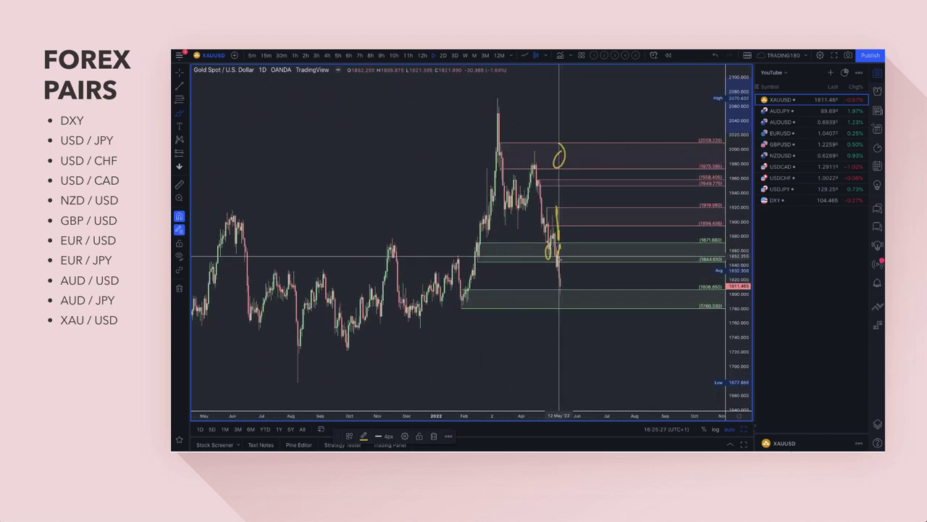
{"action": "scroll", "coordinate": [579, 296], "scroll_direction": "up", "scroll_amount": 4}
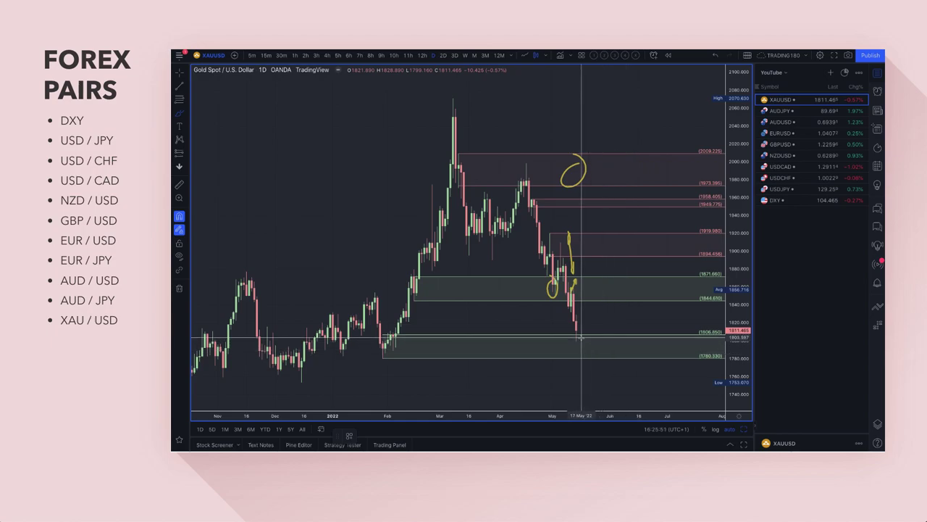
{"action": "mouse_move", "coordinate": [571, 288]}
{"action": "left_mouse_down"}
{"action": "mouse_move", "coordinate": [569, 313]}
{"action": "mouse_move", "coordinate": [589, 321]}
{"action": "mouse_move", "coordinate": [587, 341]}
{"action": "left_mouse_up"}
{"action": "scroll", "coordinate": [587, 356], "scroll_direction": "down", "scroll_amount": 2}
{"action": "scroll", "coordinate": [587, 357], "scroll_direction": "up", "scroll_amount": 1}
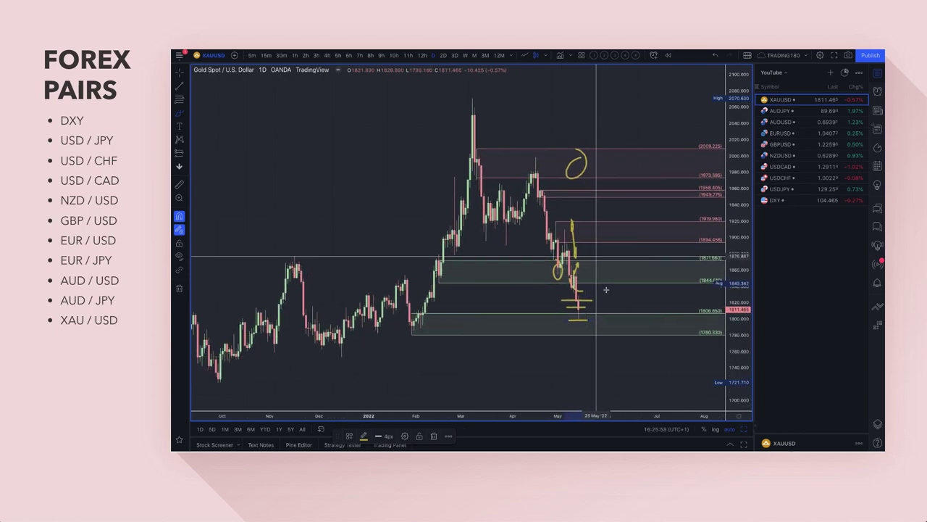
{"action": "scroll", "coordinate": [605, 289], "scroll_direction": "up", "scroll_amount": 2}
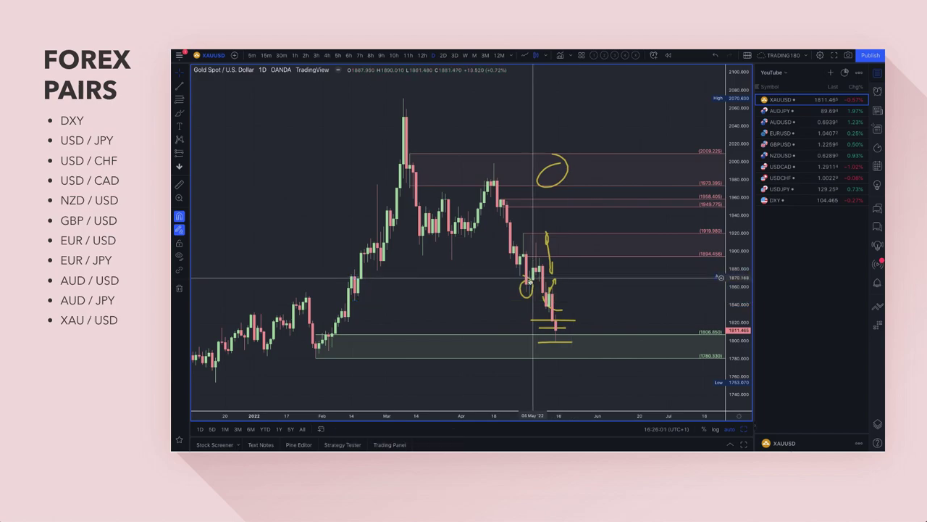
Step: Brush circled letters B and S, with S and B beneath them, beside gold's latest candles
{"action": "left_click", "coordinate": [179, 115]}
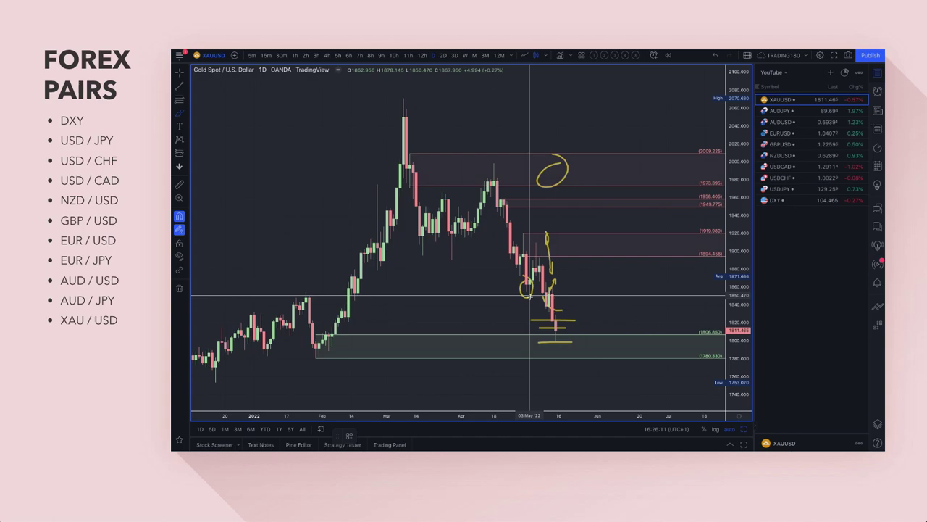
{"action": "mouse_move", "coordinate": [588, 279]}
{"action": "left_mouse_down"}
{"action": "mouse_move", "coordinate": [590, 254]}
{"action": "mouse_move", "coordinate": [589, 277]}
{"action": "mouse_move", "coordinate": [576, 276]}
{"action": "mouse_move", "coordinate": [606, 270]}
{"action": "mouse_move", "coordinate": [592, 247]}
{"action": "mouse_move", "coordinate": [631, 270]}
{"action": "mouse_move", "coordinate": [616, 278]}
{"action": "mouse_move", "coordinate": [638, 246]}
{"action": "left_mouse_up"}
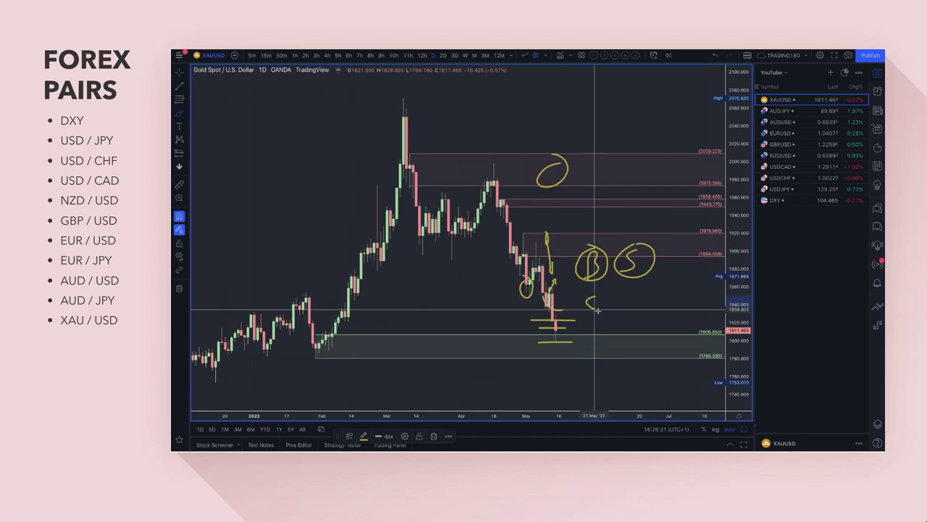
{"action": "left_click_drag", "start_coordinate": [582, 296], "coordinate": [603, 314]}
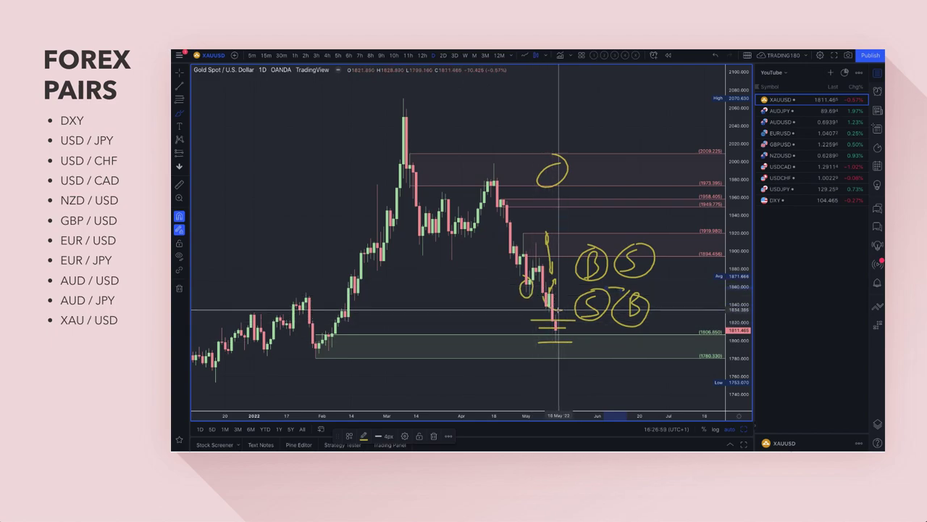
{"action": "scroll", "coordinate": [563, 324], "scroll_direction": "up", "scroll_amount": 5}
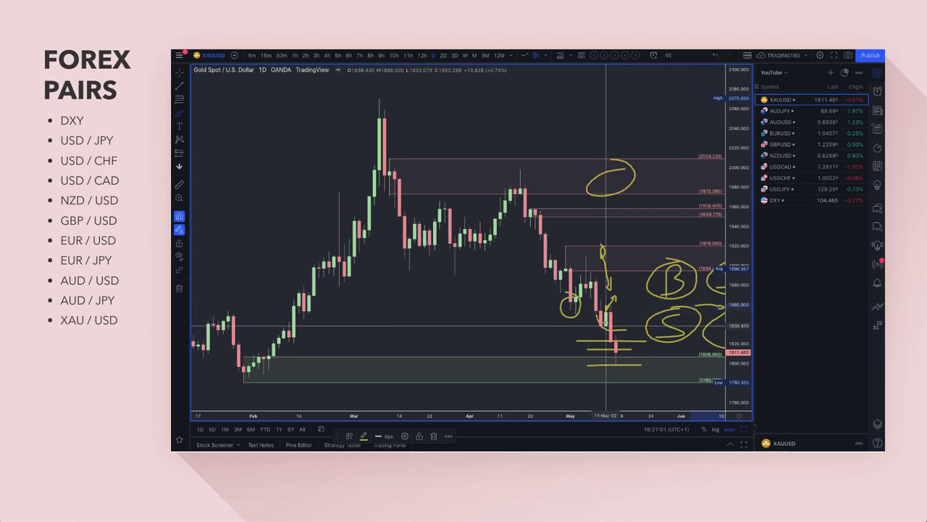
{"action": "scroll", "coordinate": [607, 360], "scroll_direction": "down", "scroll_amount": 3}
{"action": "scroll", "coordinate": [607, 360], "scroll_direction": "down", "scroll_amount": 3}
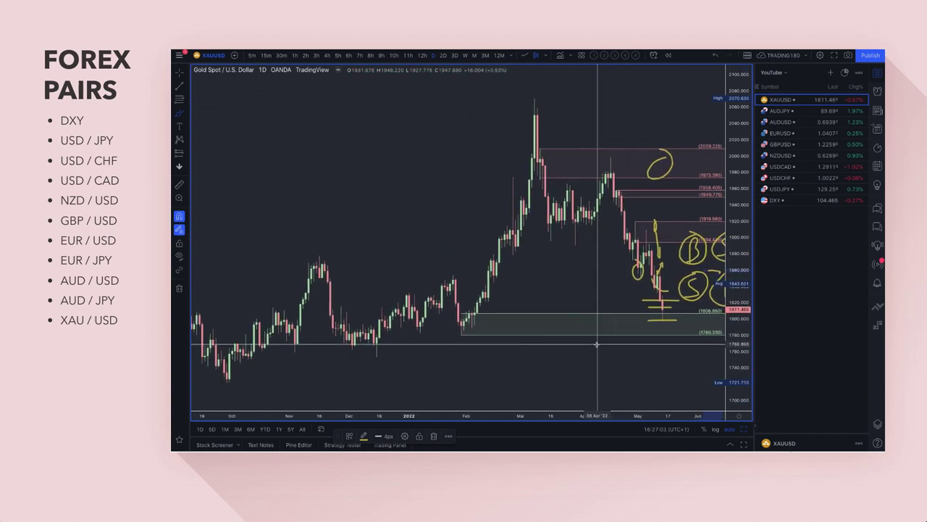
{"action": "scroll", "coordinate": [657, 290], "scroll_direction": "right", "scroll_amount": 5}
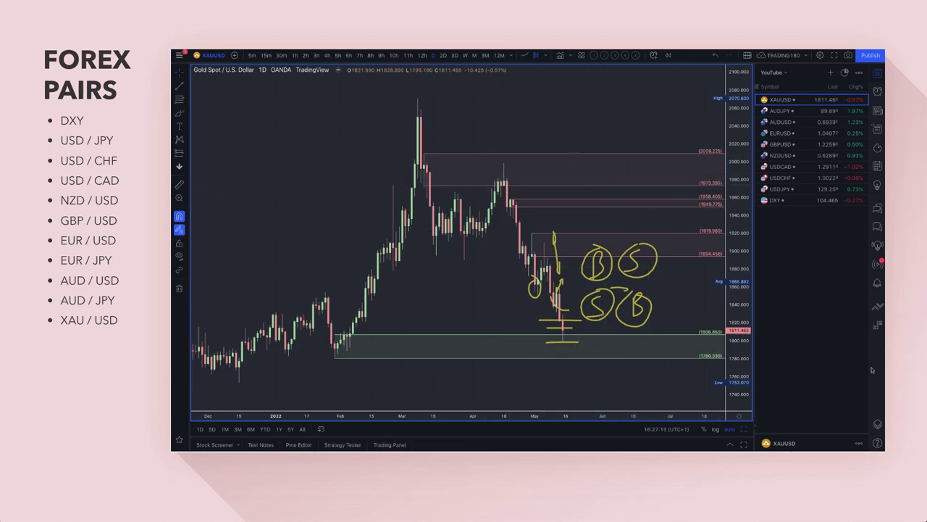
Step: Delete every brush drawing on XAUUSD through the object tree, keeping the four Fib Retracement zones
{"action": "left_click", "coordinate": [876, 421]}
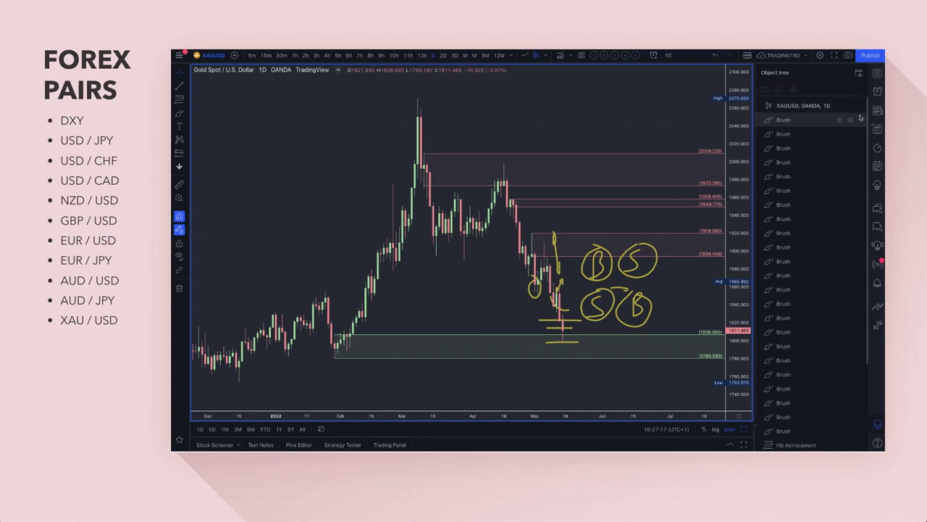
{"action": "left_click", "coordinate": [861, 121]}
{"action": "left_click", "coordinate": [861, 121]}
{"action": "left_click", "coordinate": [861, 121]}
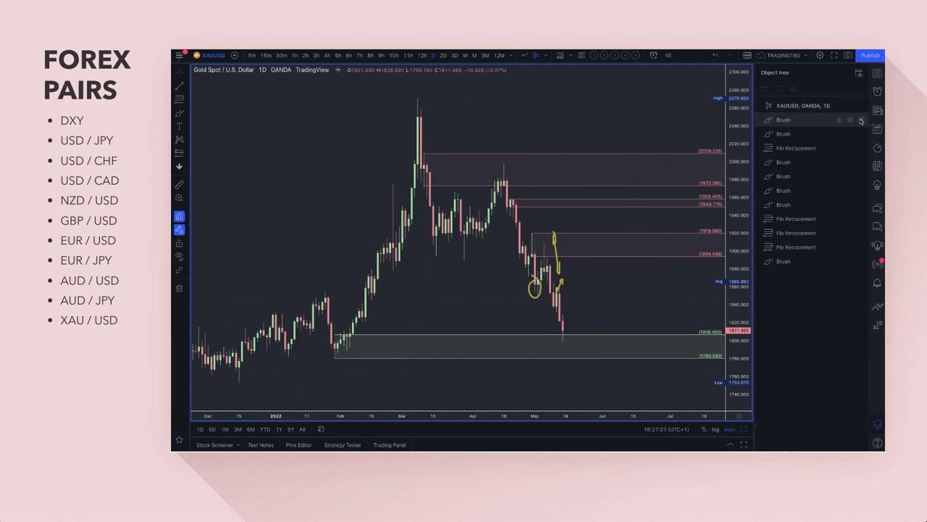
{"action": "left_click", "coordinate": [861, 121]}
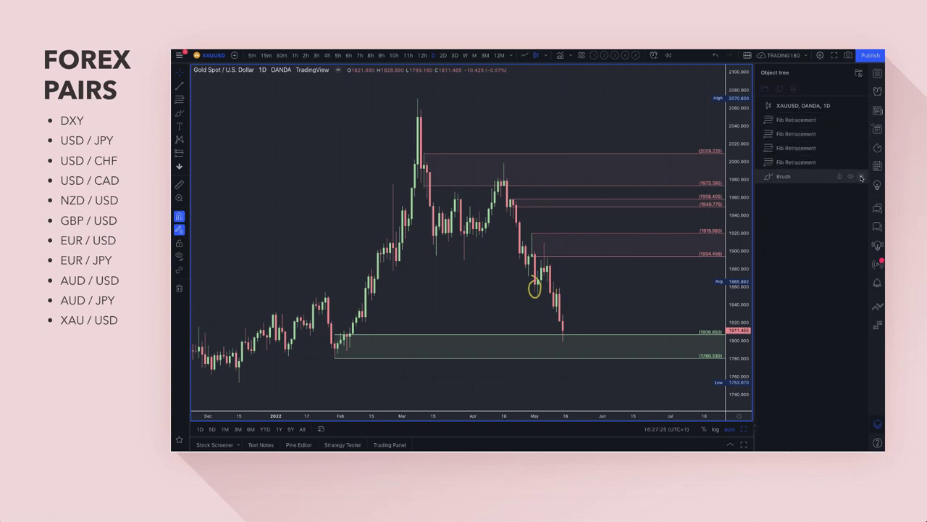
{"action": "left_click", "coordinate": [862, 177]}
Step: Add a SUPPLY-template zone from 1858.875 to 1838.430 at gold's May 11–12 candles and extend the 1919.980 supply zone down to 1877.166
{"action": "scroll", "coordinate": [631, 275], "scroll_direction": "up", "scroll_amount": 2}
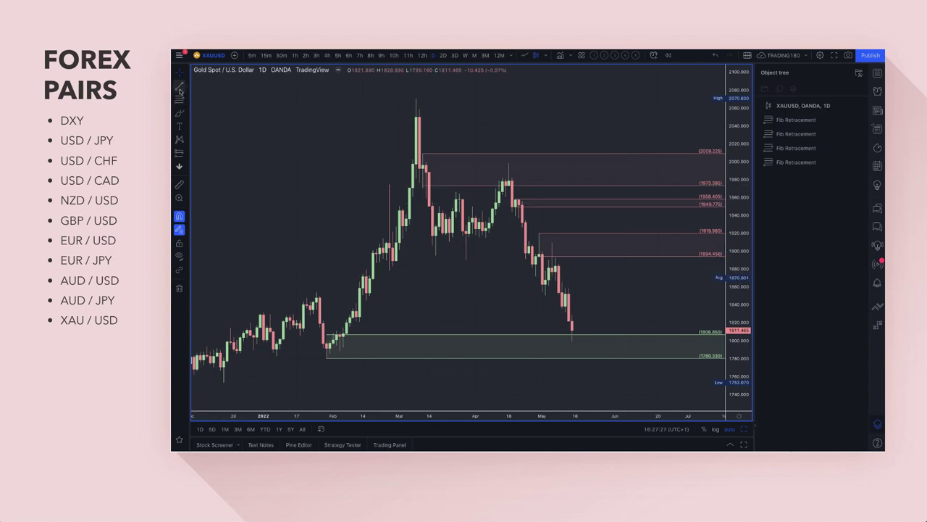
{"action": "left_click", "coordinate": [569, 292]}
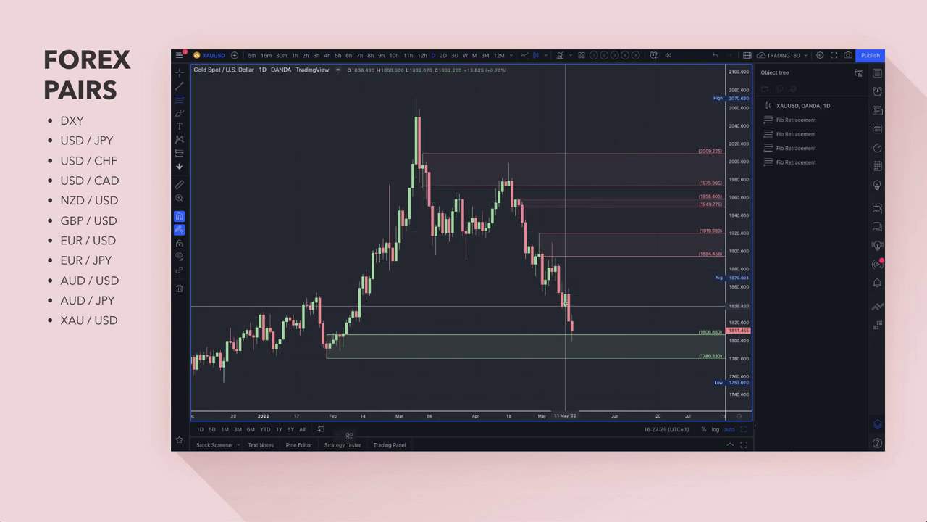
{"action": "left_click", "coordinate": [566, 304]}
{"action": "left_click_drag", "start_coordinate": [568, 292], "coordinate": [570, 283]}
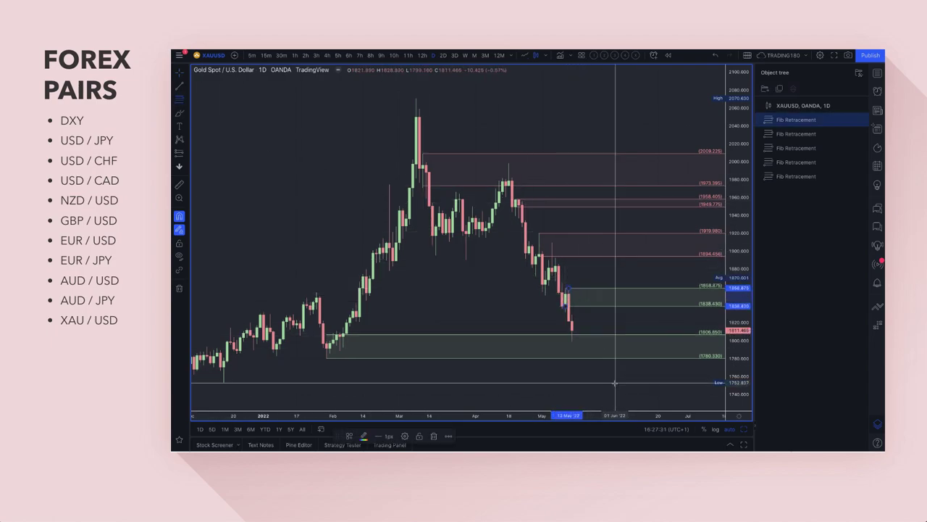
{"action": "left_click", "coordinate": [352, 434]}
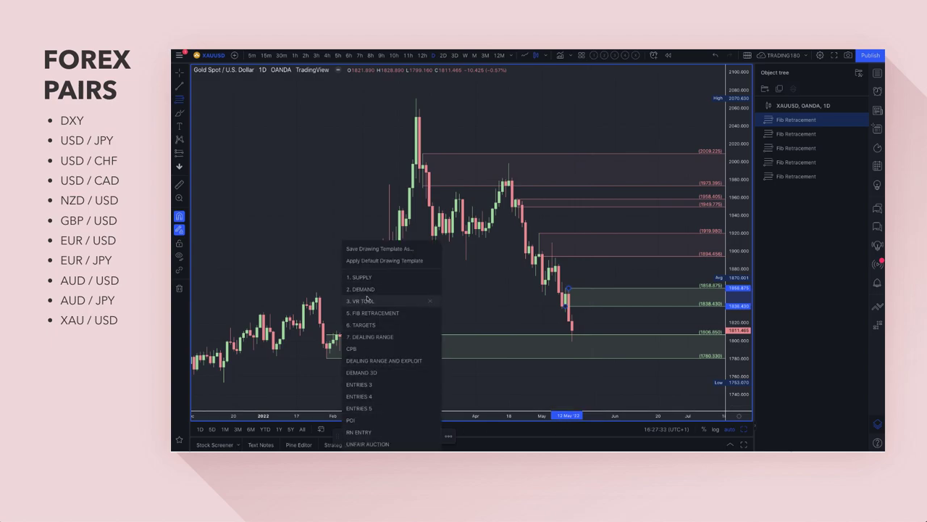
{"action": "left_click", "coordinate": [420, 278]}
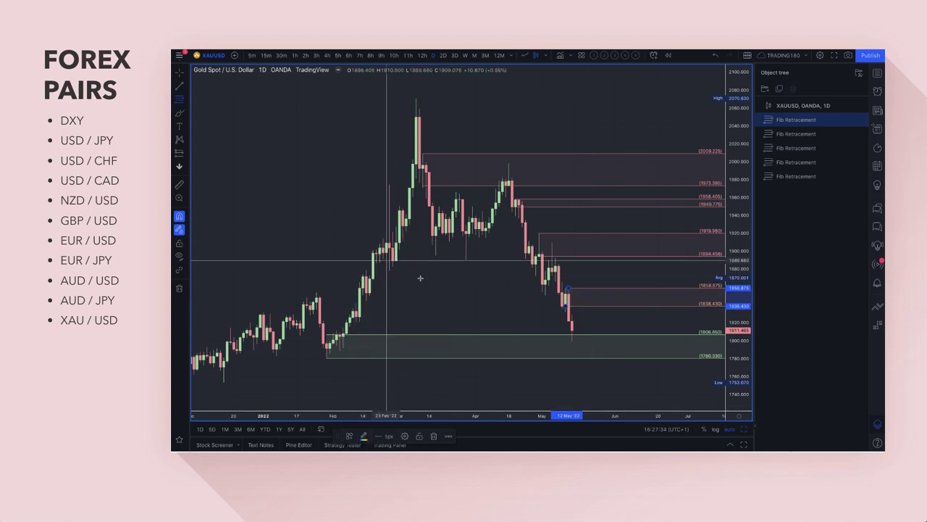
{"action": "left_click", "coordinate": [179, 99]}
{"action": "left_click_drag", "start_coordinate": [554, 254], "coordinate": [557, 271]}
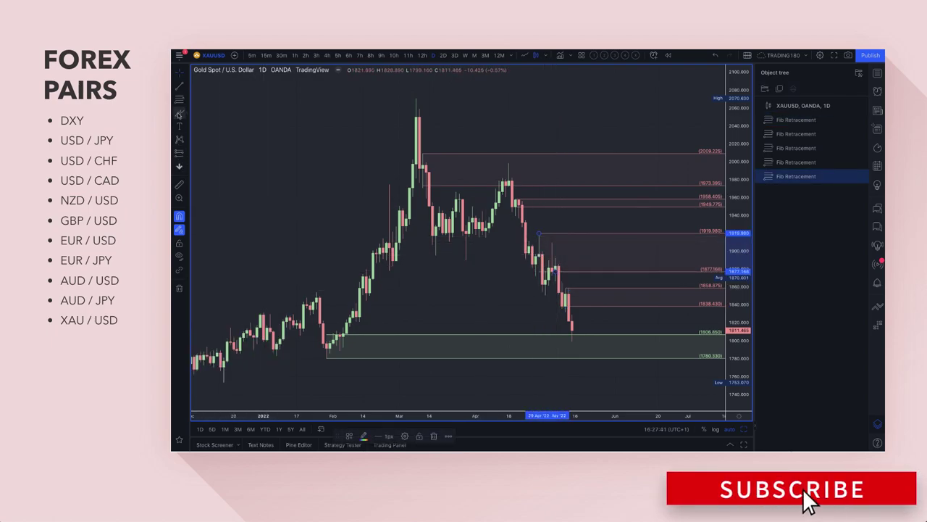
Step: Brush a circle around gold's late-January base in the demand zone and a projected rise from the latest candle into the lowest supply zone
{"action": "left_click", "coordinate": [414, 268]}
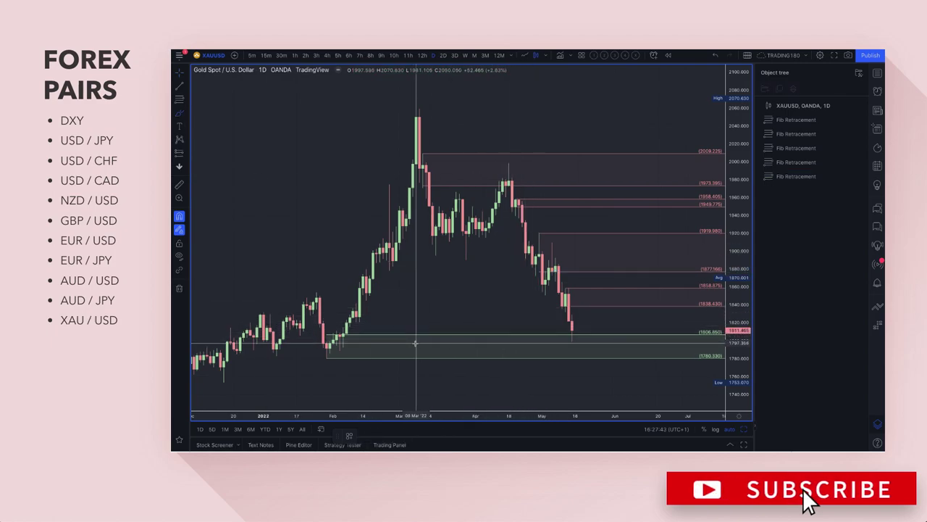
{"action": "mouse_move", "coordinate": [348, 335]}
{"action": "left_mouse_down"}
{"action": "mouse_move", "coordinate": [325, 347]}
{"action": "mouse_move", "coordinate": [347, 333]}
{"action": "left_mouse_up"}
{"action": "mouse_move", "coordinate": [574, 339]}
{"action": "left_mouse_down"}
{"action": "mouse_move", "coordinate": [594, 290]}
{"action": "mouse_move", "coordinate": [603, 294]}
{"action": "left_mouse_up"}
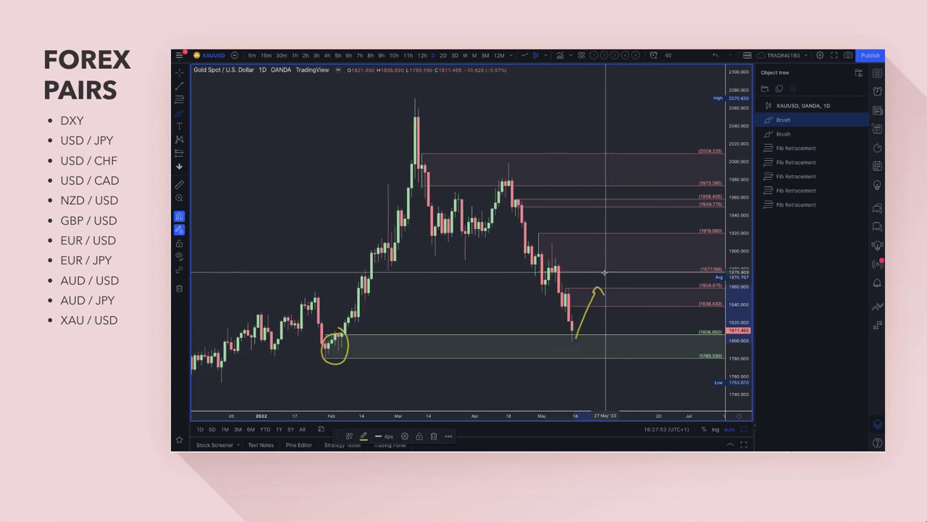
Step: Brush a projected drop from the lowest supply zone back to the 1806.850 demand zone, and circle the turning point
{"action": "scroll", "coordinate": [603, 272], "scroll_direction": "up", "scroll_amount": 3}
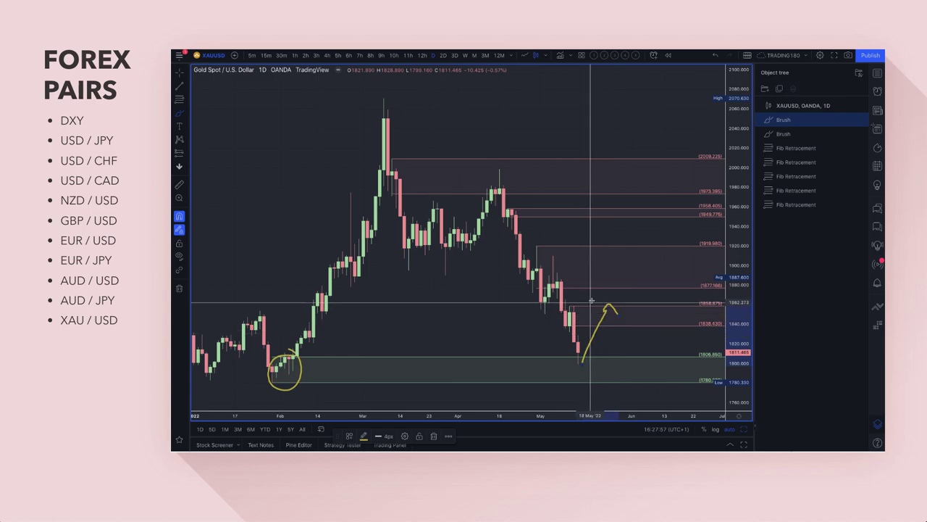
{"action": "left_click_drag", "start_coordinate": [610, 310], "coordinate": [635, 354]}
{"action": "left_click_drag", "start_coordinate": [616, 304], "coordinate": [592, 332]}
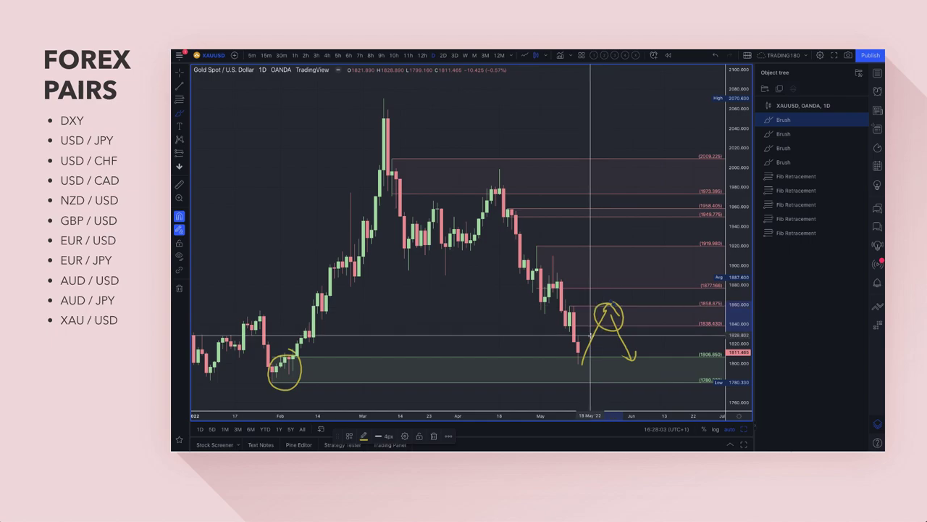